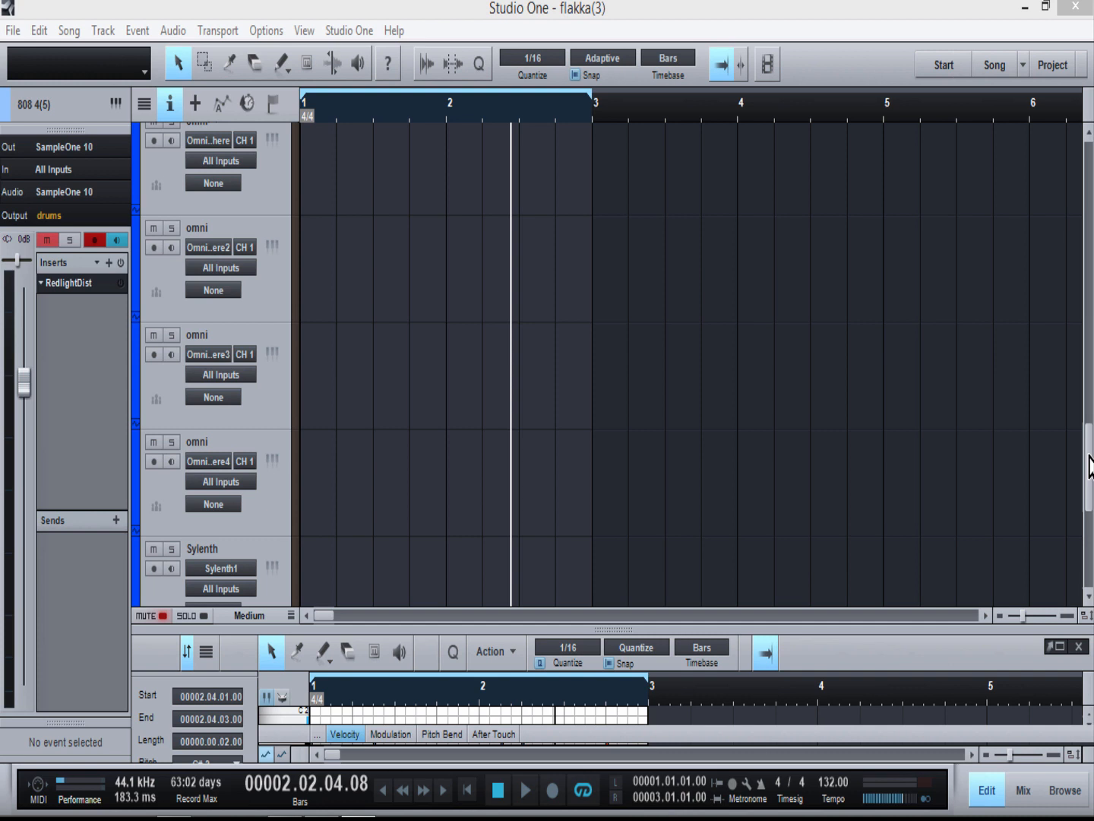
# Step: Enlarge the 808 4 track and play its unmuted sample from bar 1
pyautogui.moveTo(1090, 465); pyautogui.dragTo(1088, 542)
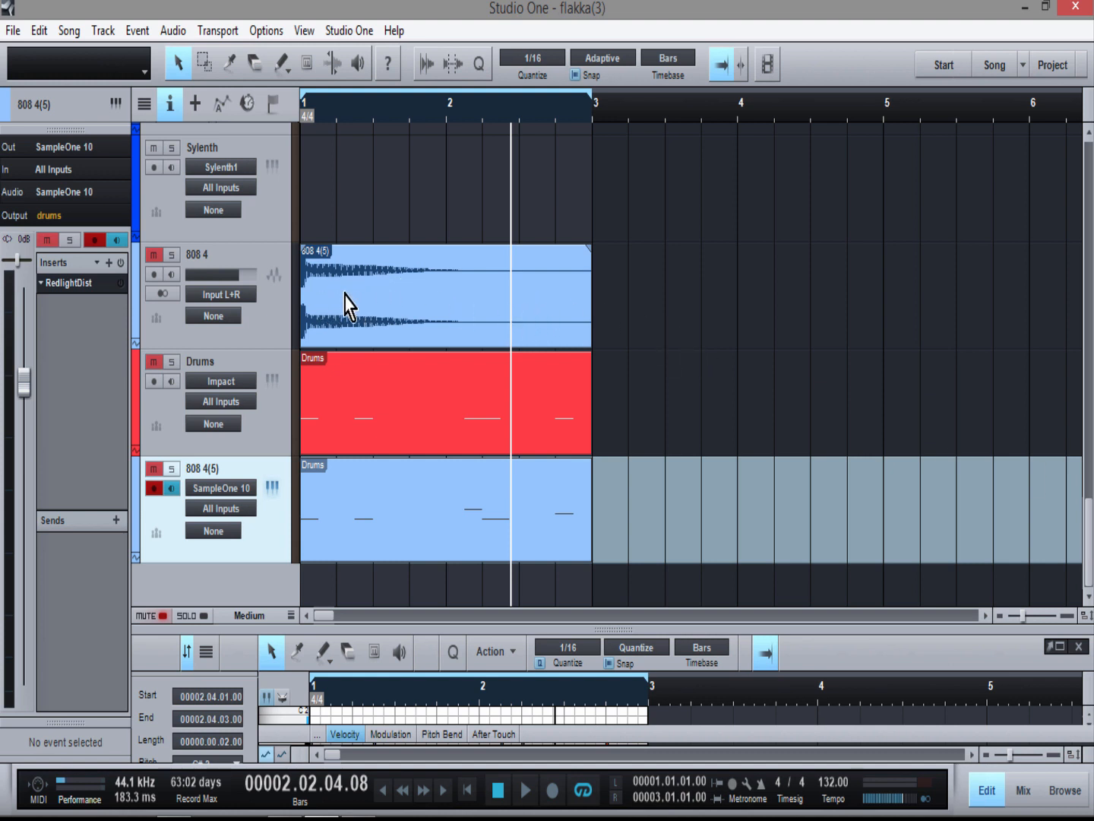
pyautogui.moveTo(281, 351); pyautogui.dragTo(280, 387)
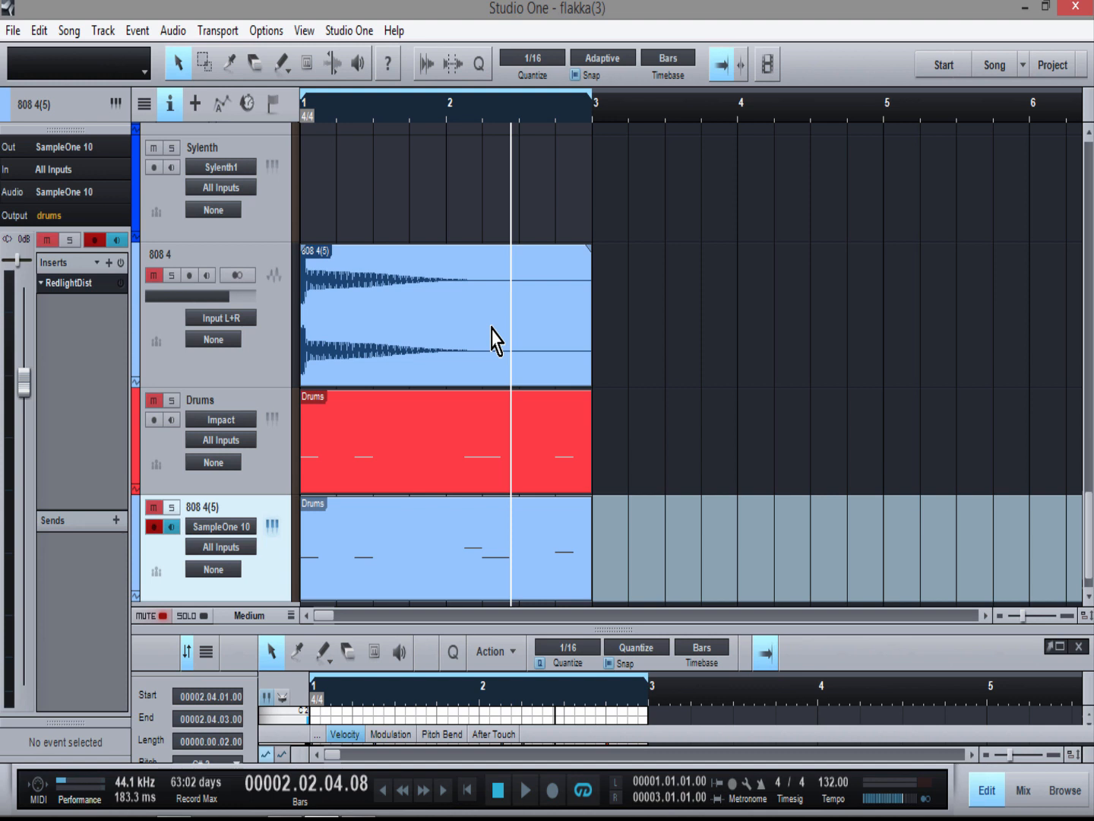
pyautogui.press(',')
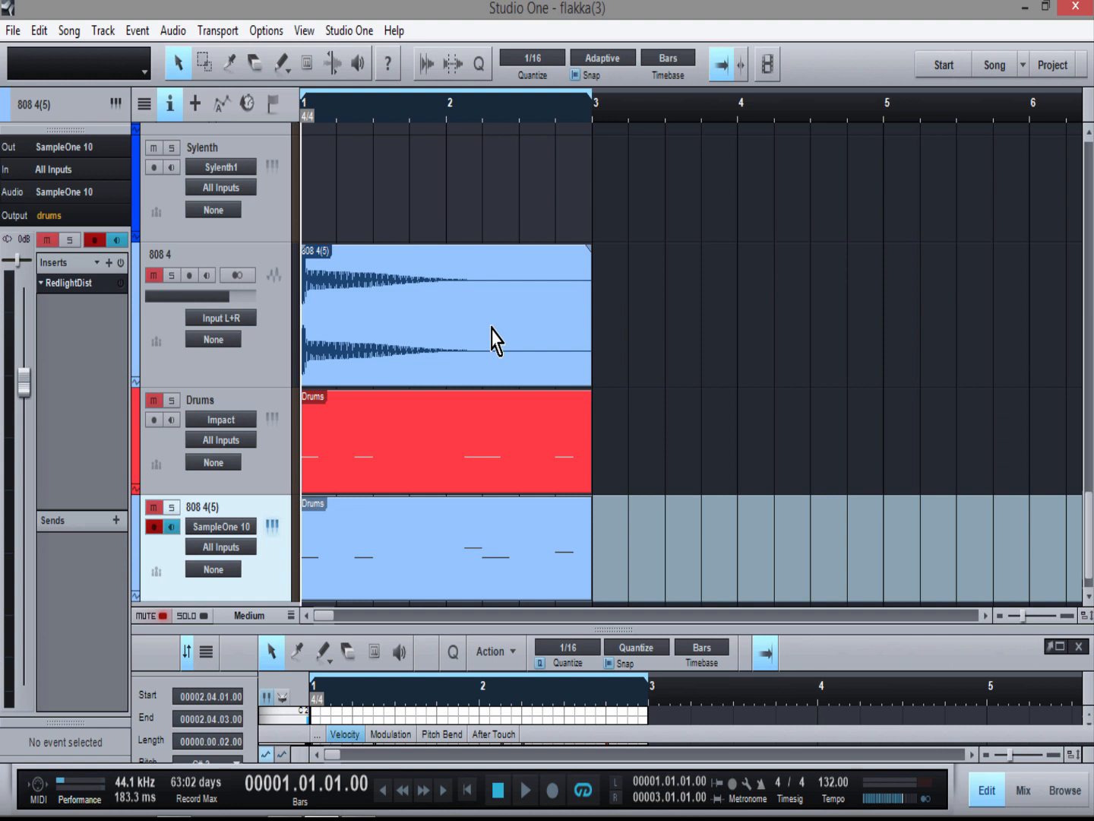
pyautogui.press('space')
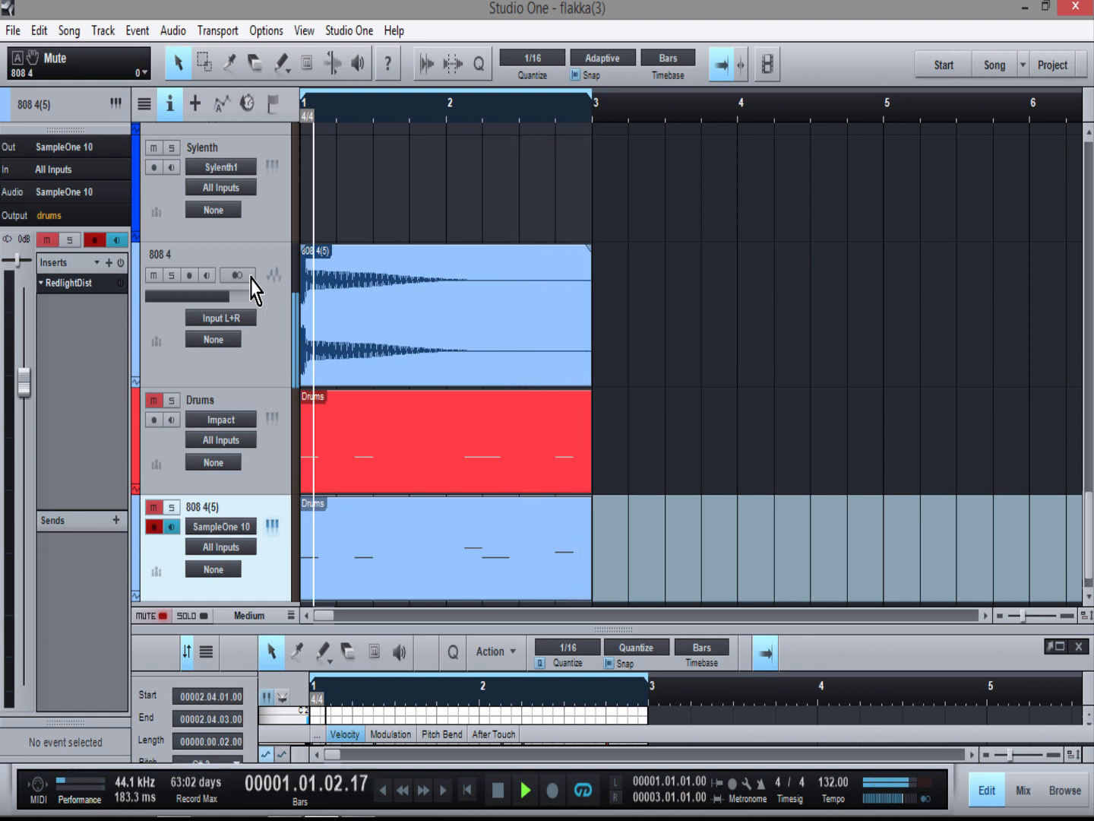
pyautogui.press('space')
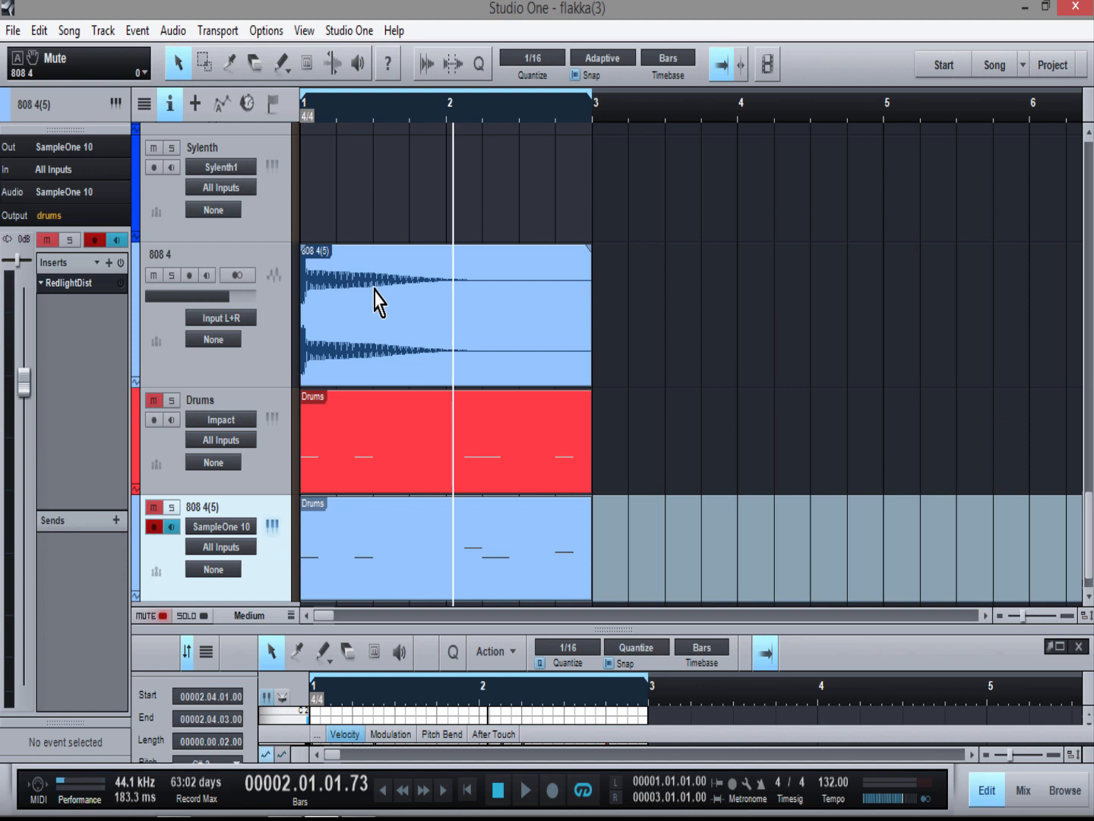
# Step: Open the 808 4(5) audio event in Melodyne, dismiss its welcome window and enlarge the editor
pyautogui.click(388, 316)
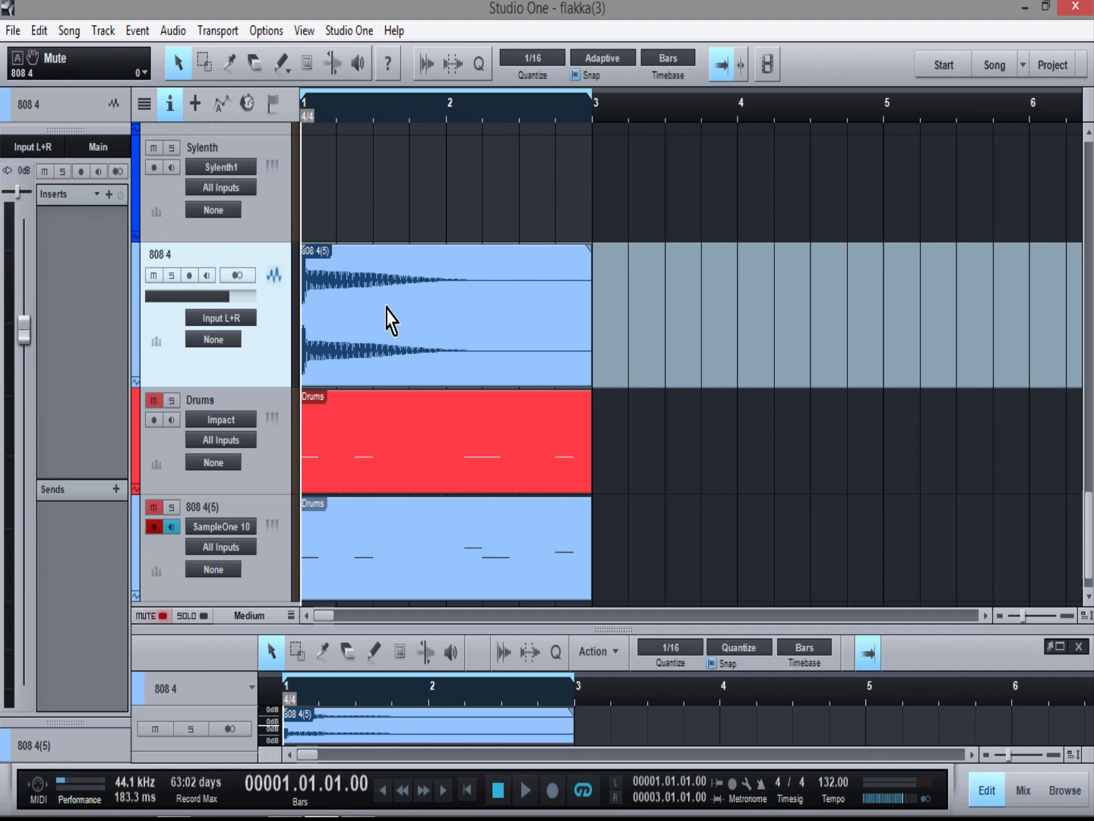
pyautogui.rightClick(390, 319)
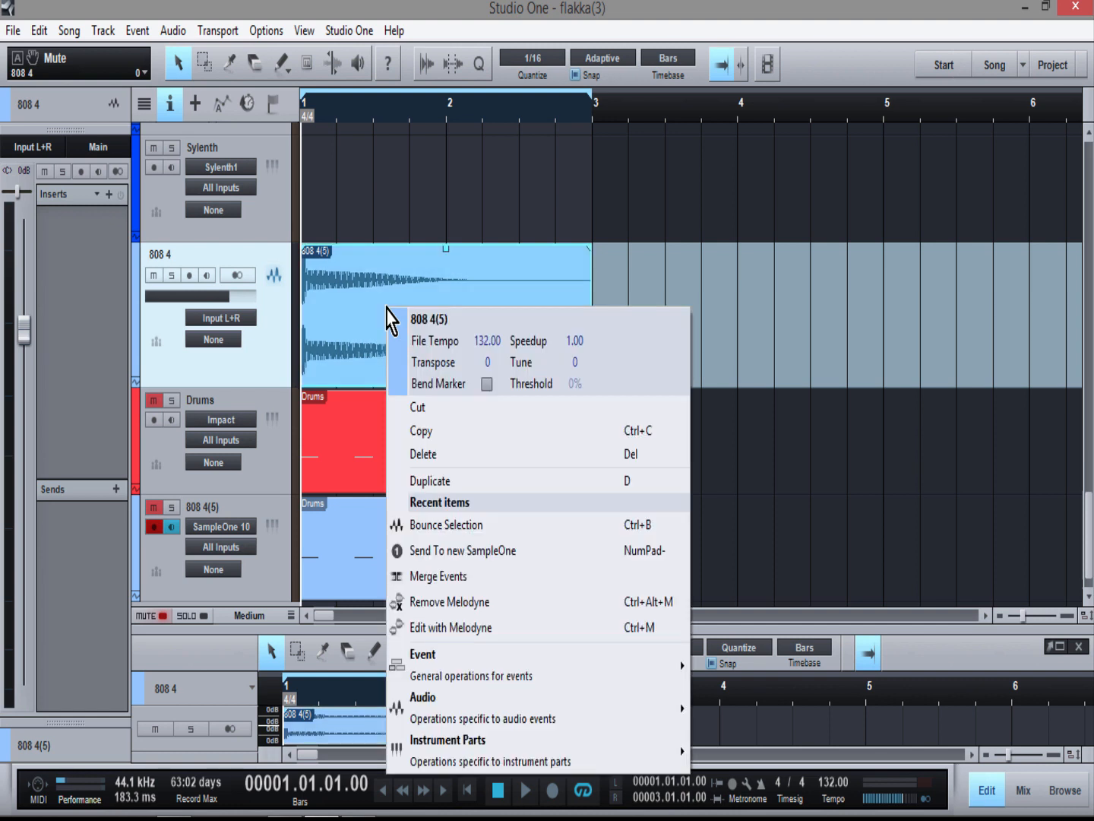
pyautogui.moveTo(531, 726)
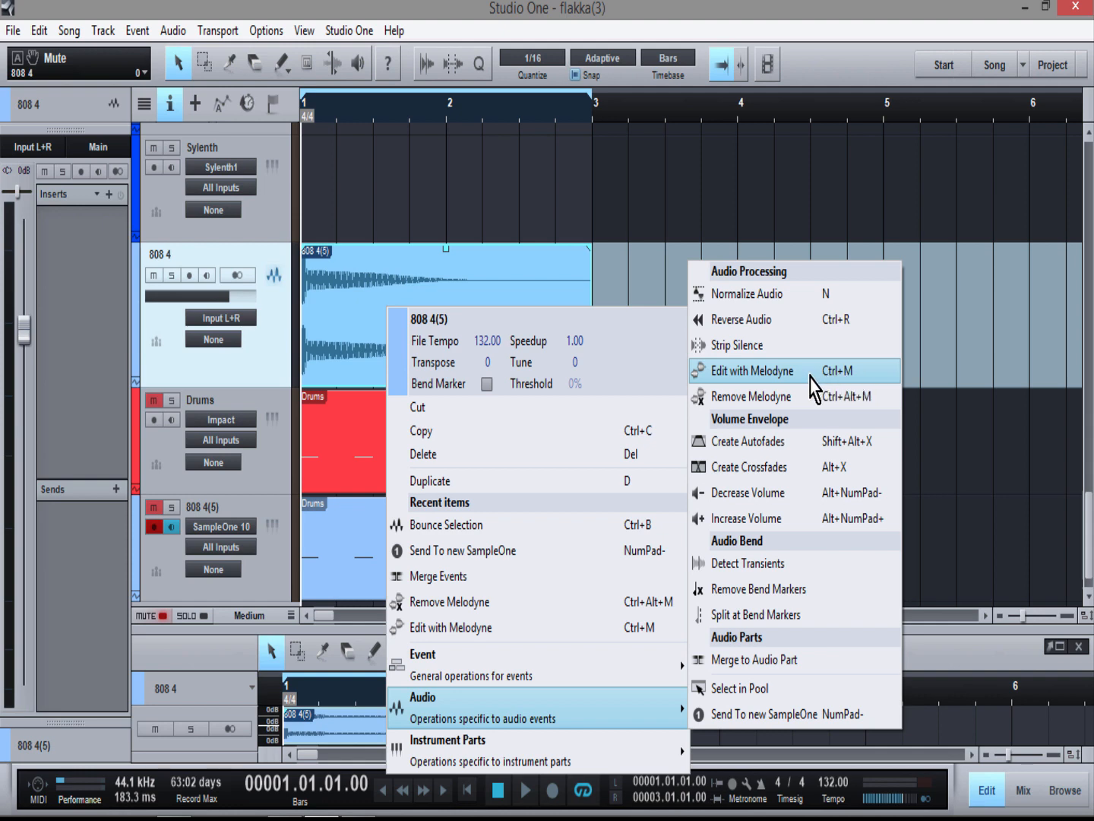
pyautogui.click(752, 373)
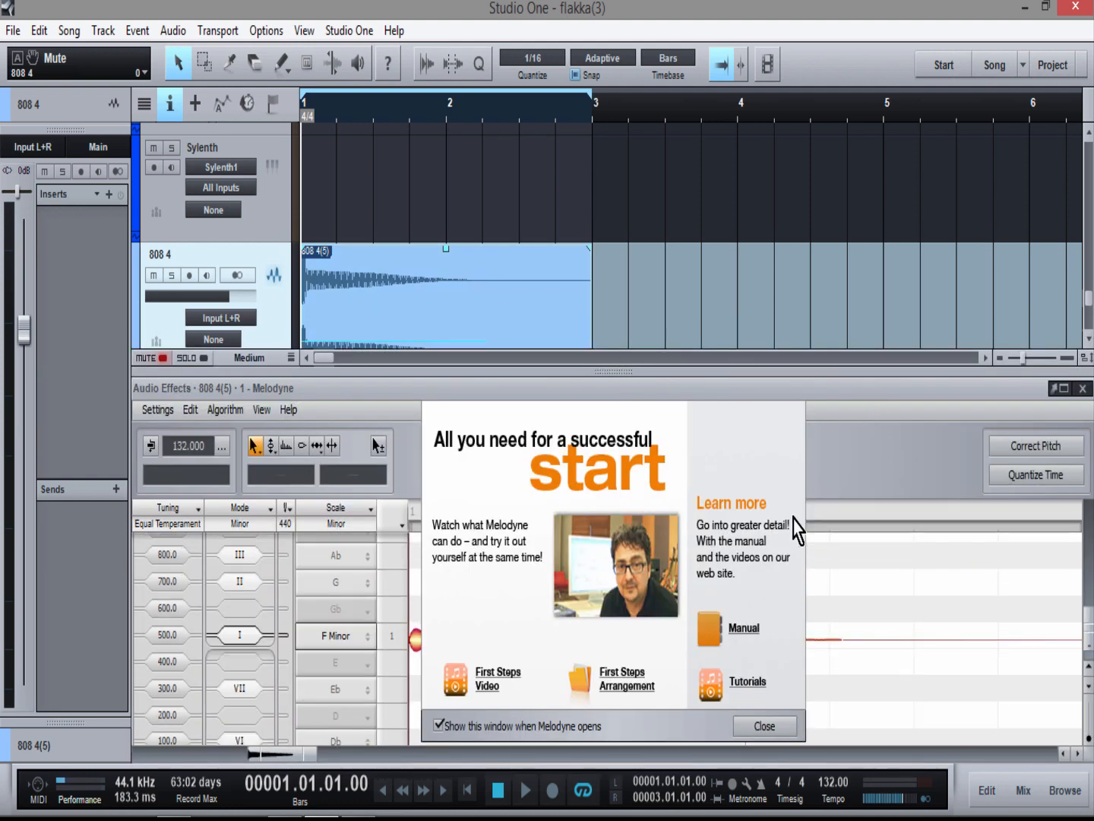
pyautogui.click(786, 728)
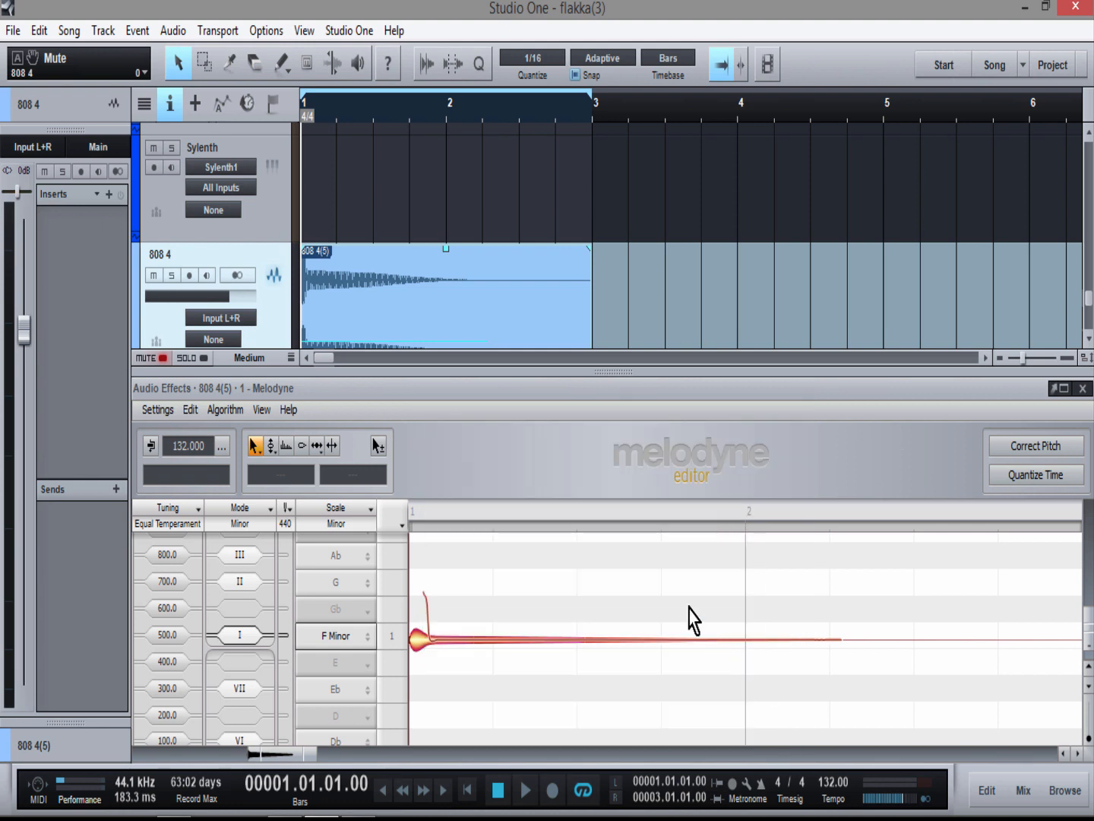
pyautogui.moveTo(566, 371); pyautogui.dragTo(559, 215)
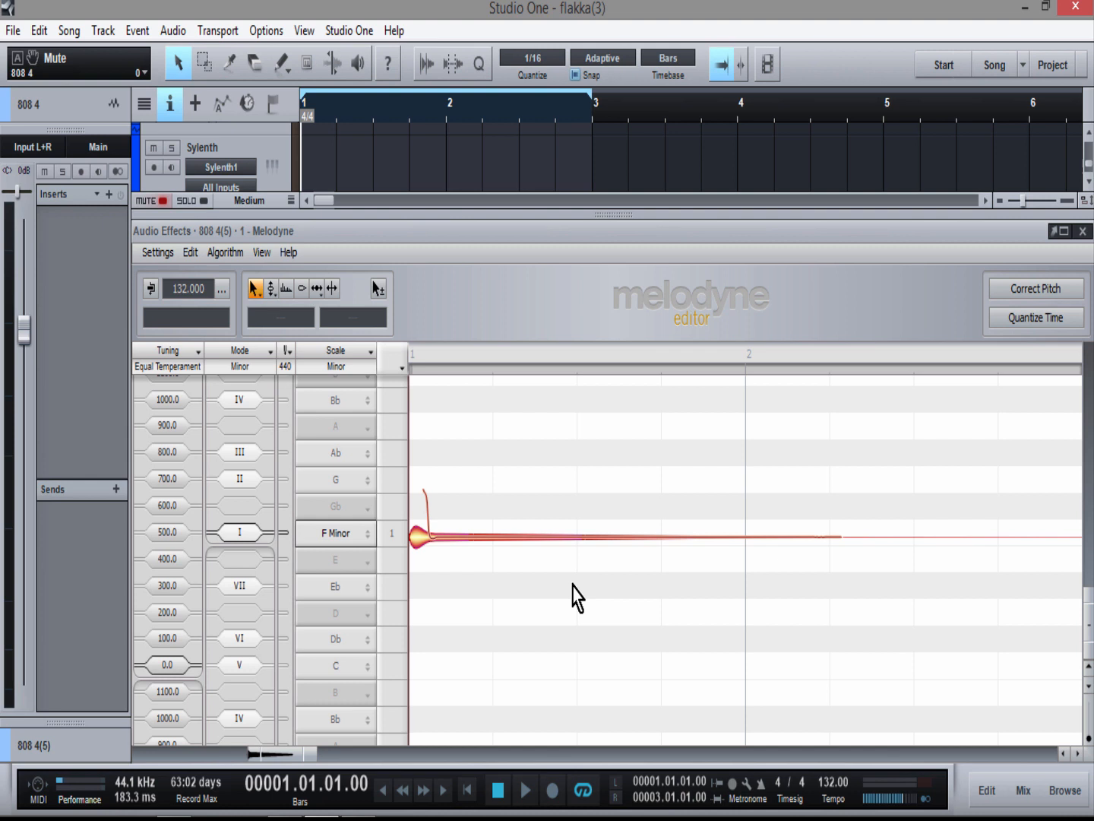
# Step: Set Melodyne's Scale Editor to the Intervals and Degrees display
pyautogui.click(403, 369)
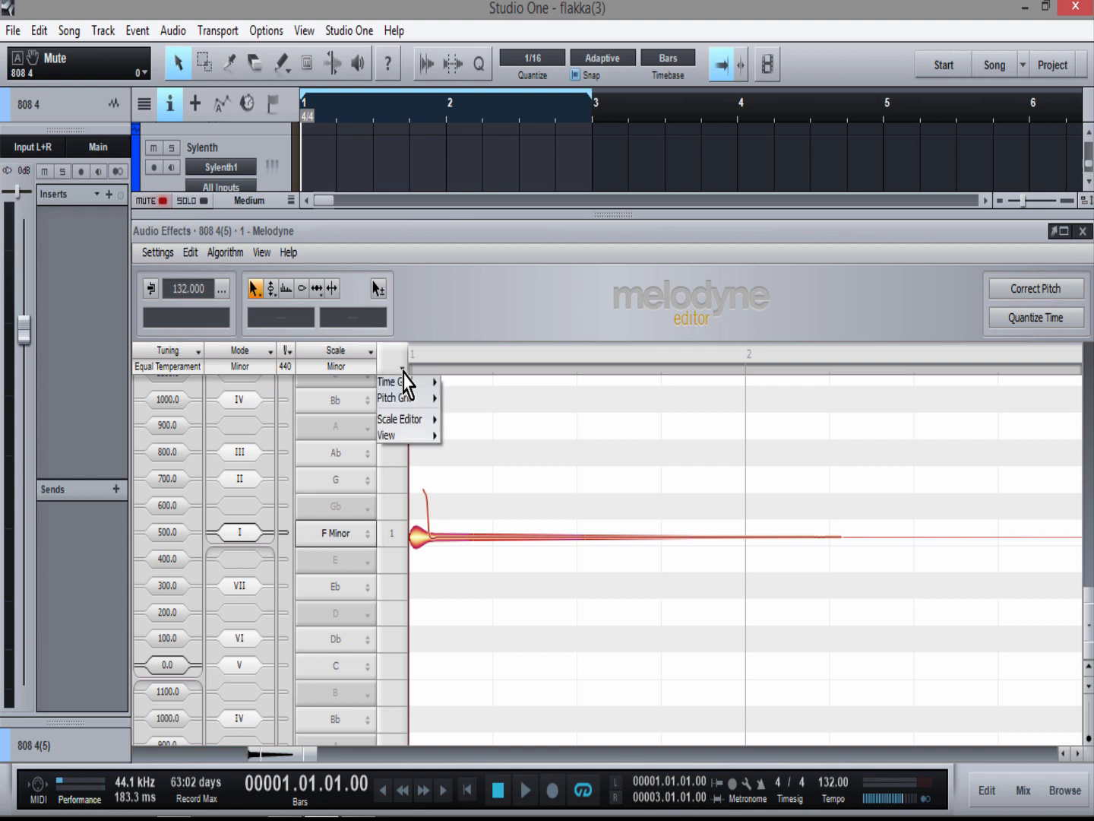
pyautogui.moveTo(396, 382)
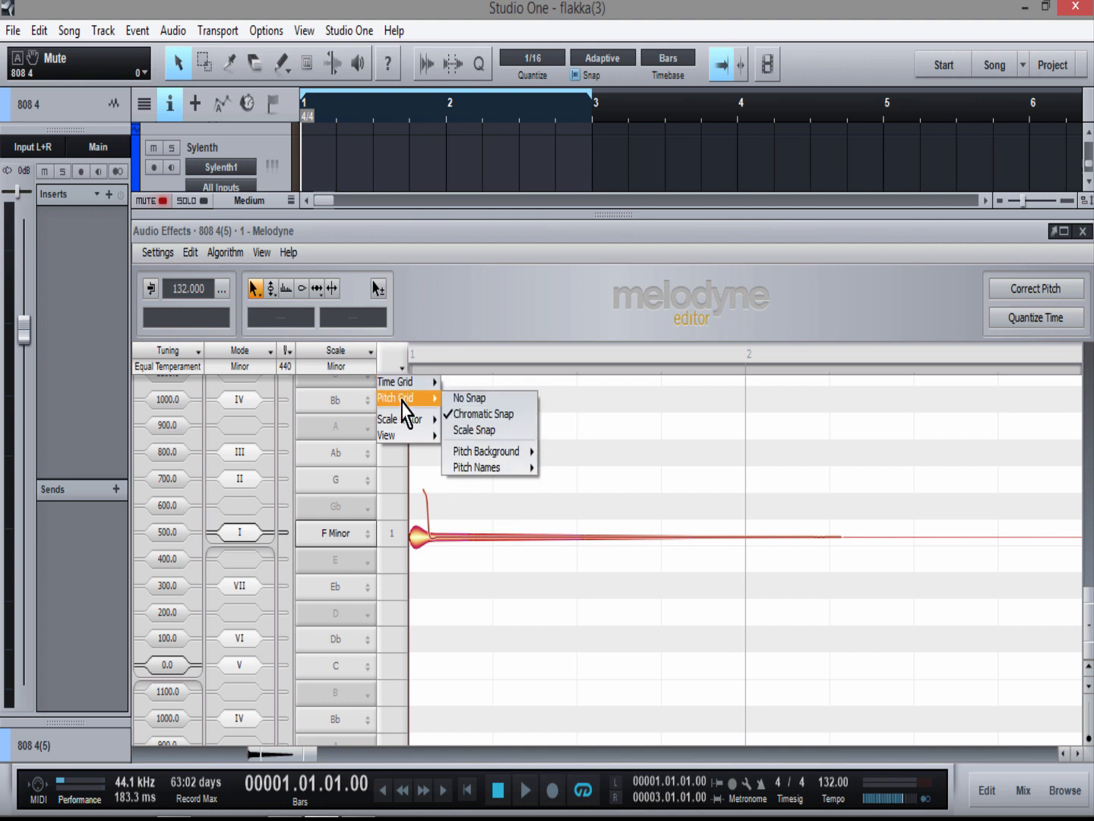
pyautogui.moveTo(403, 438)
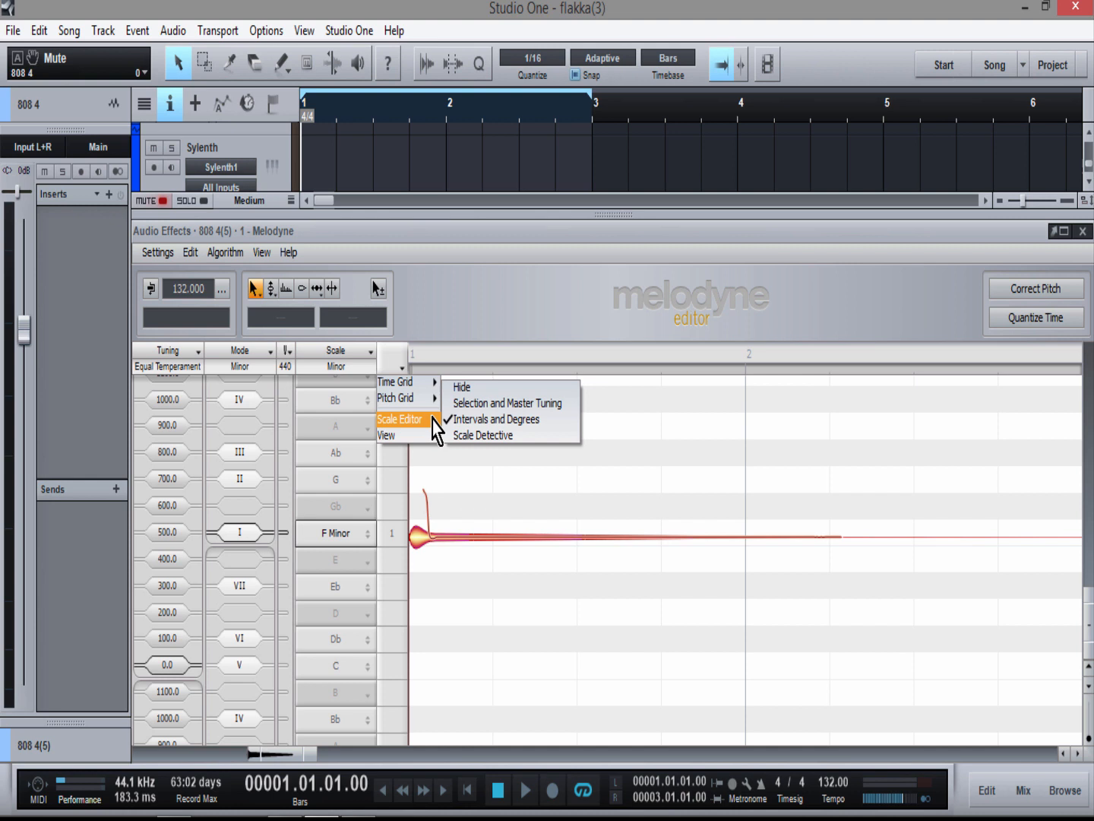
pyautogui.click(478, 419)
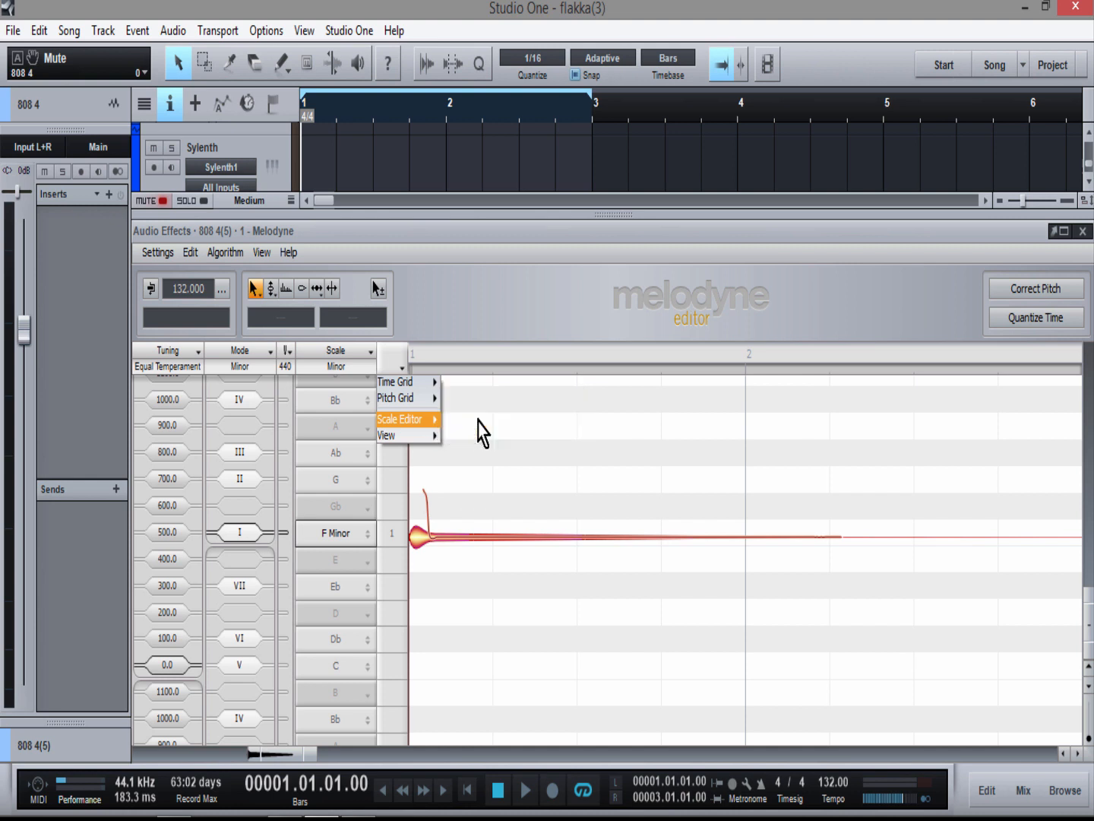
pyautogui.click(402, 370)
pyautogui.moveTo(418, 422)
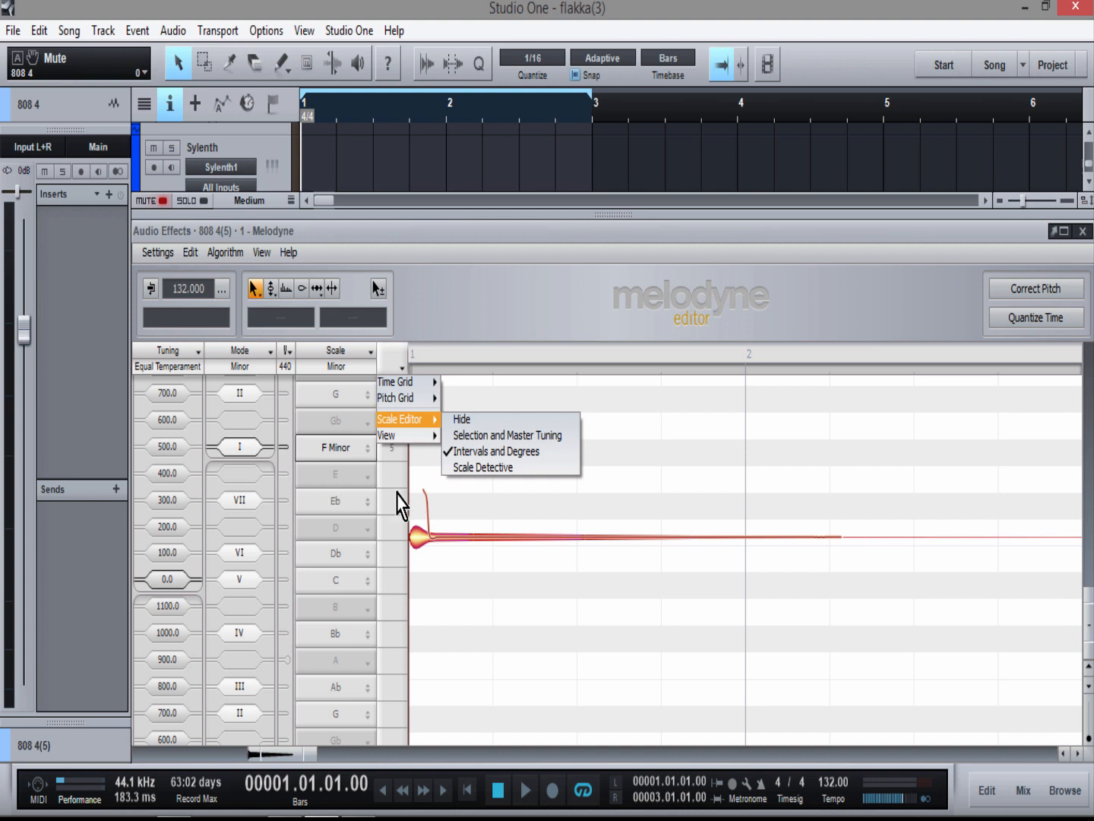
pyautogui.click(471, 303)
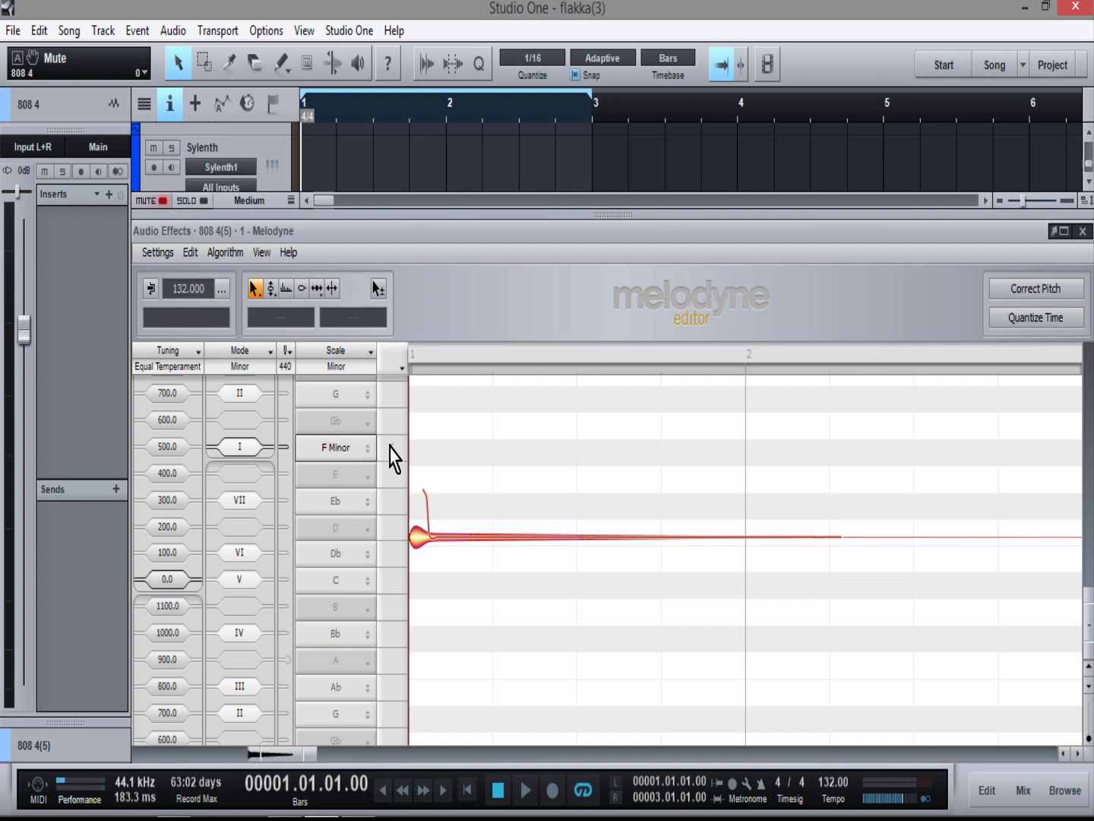
# Step: Select the 808 note in Melodyne and read its detected pitch
pyautogui.scroll(1, 499, 502)
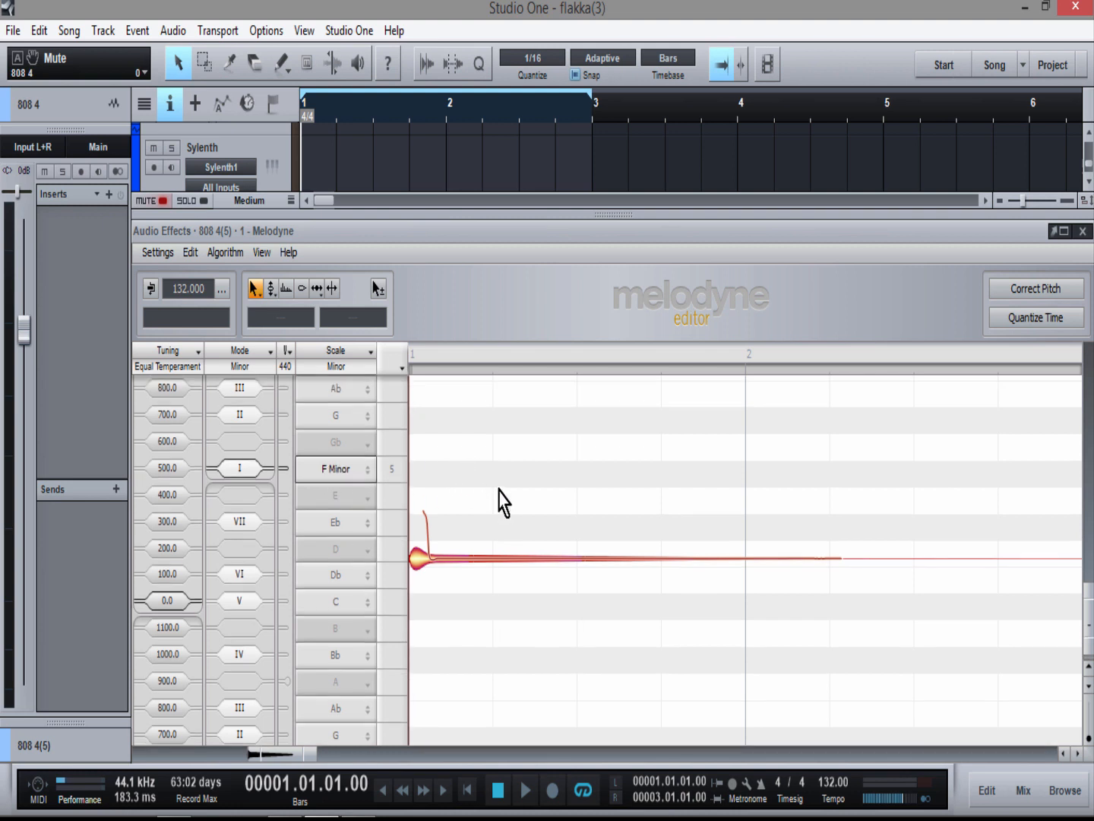
pyautogui.scroll(5, 498, 502)
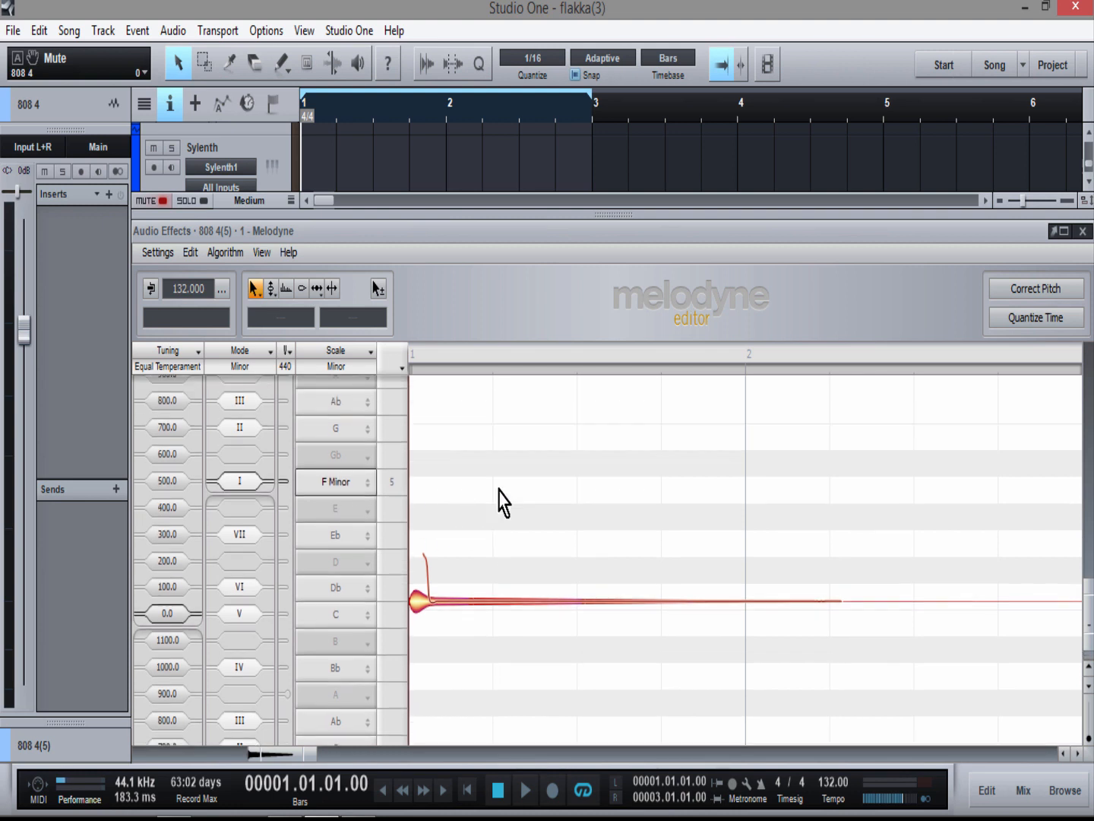
pyautogui.scroll(-6, 499, 502)
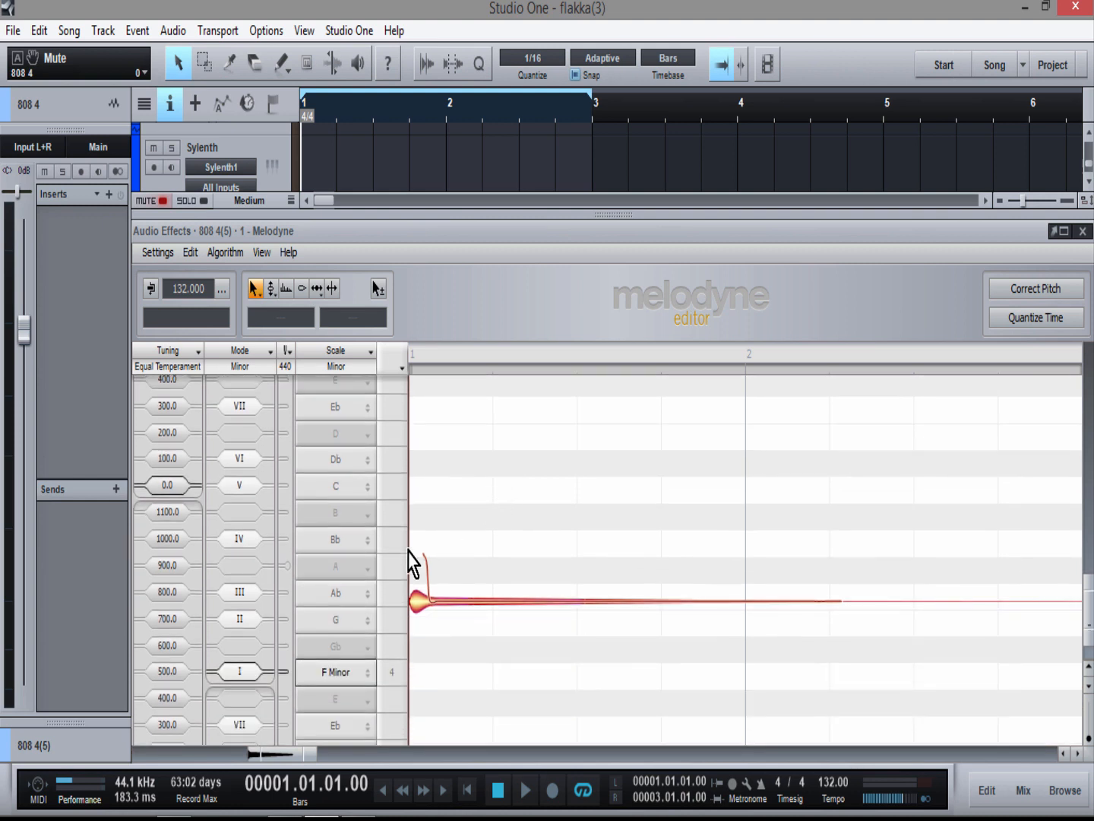
pyautogui.click(416, 605)
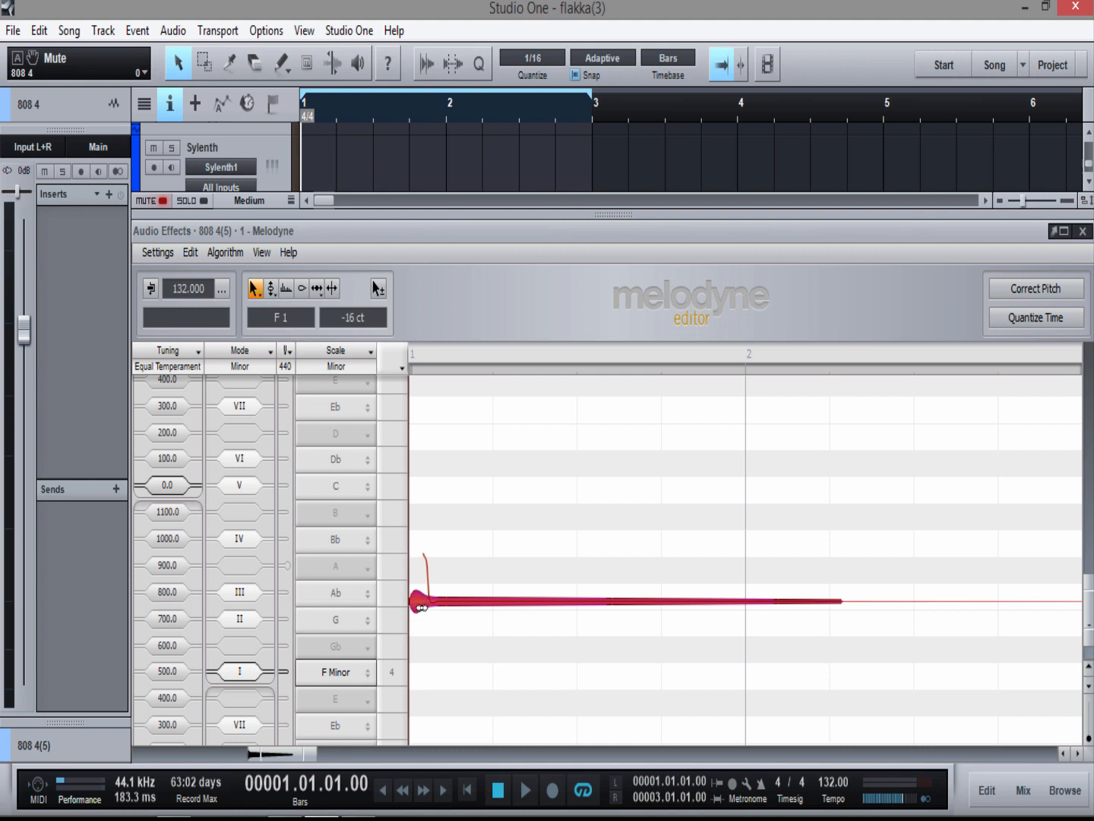
# Step: Shrink the Melodyne editor and remove Melodyne from the 808 4(5) audio event
pyautogui.moveTo(407, 219); pyautogui.dragTo(406, 378)
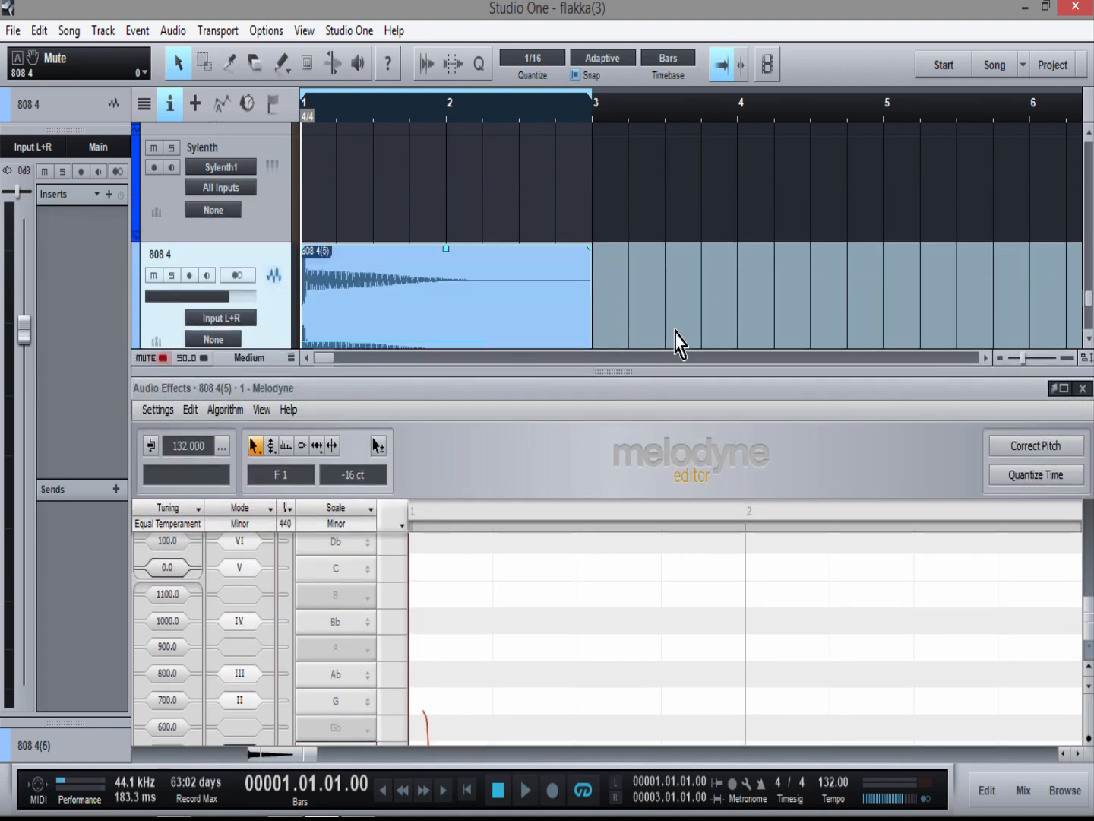
pyautogui.scroll(-3, 640, 247)
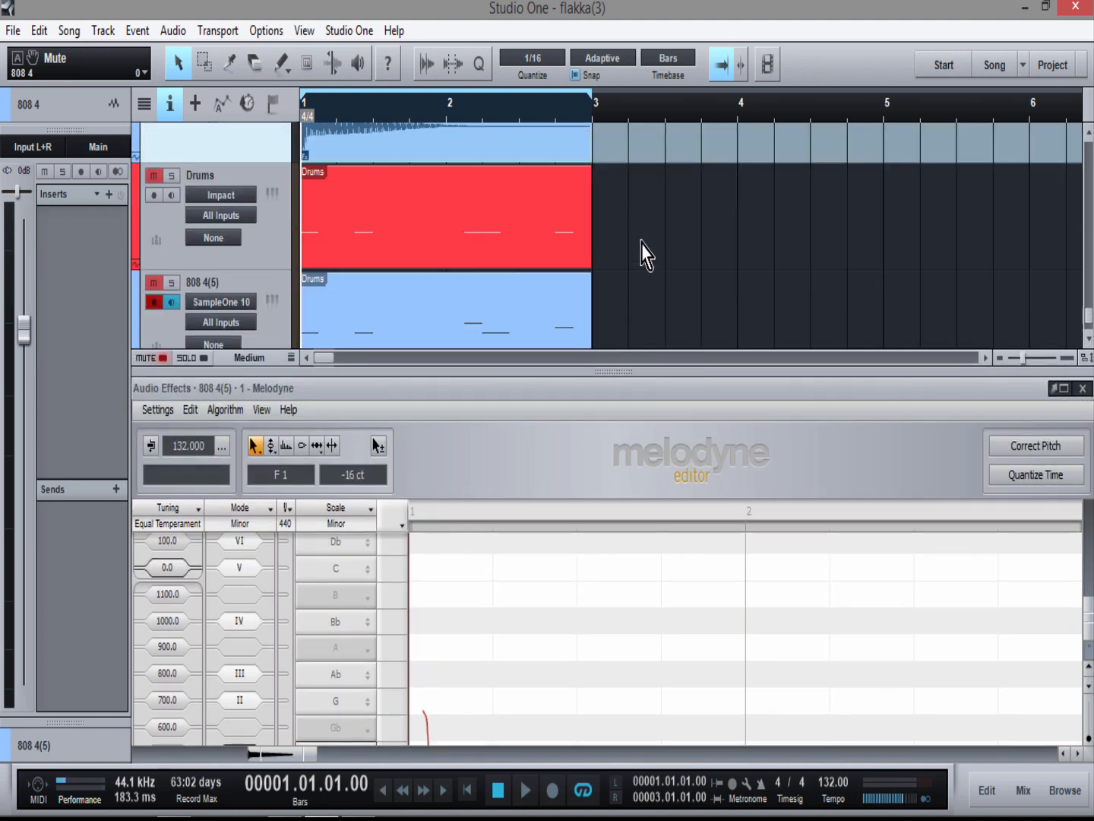
pyautogui.scroll(2, 662, 215)
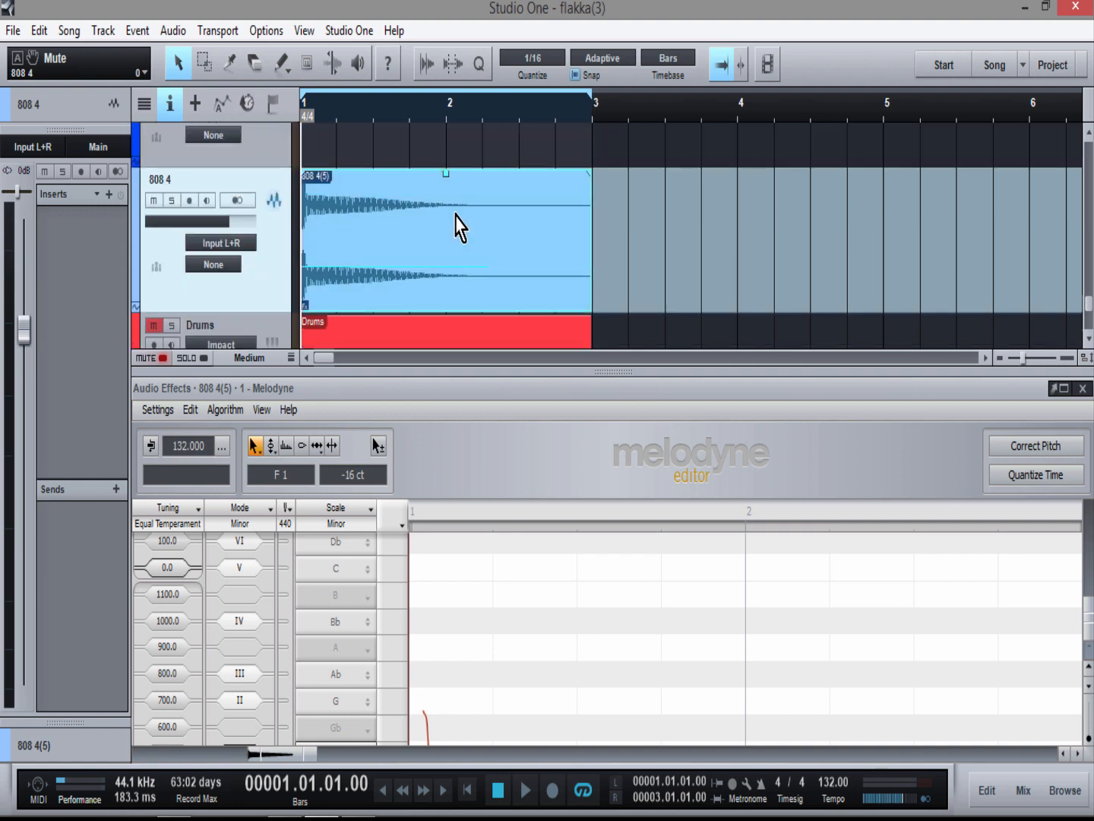
pyautogui.rightClick(457, 218)
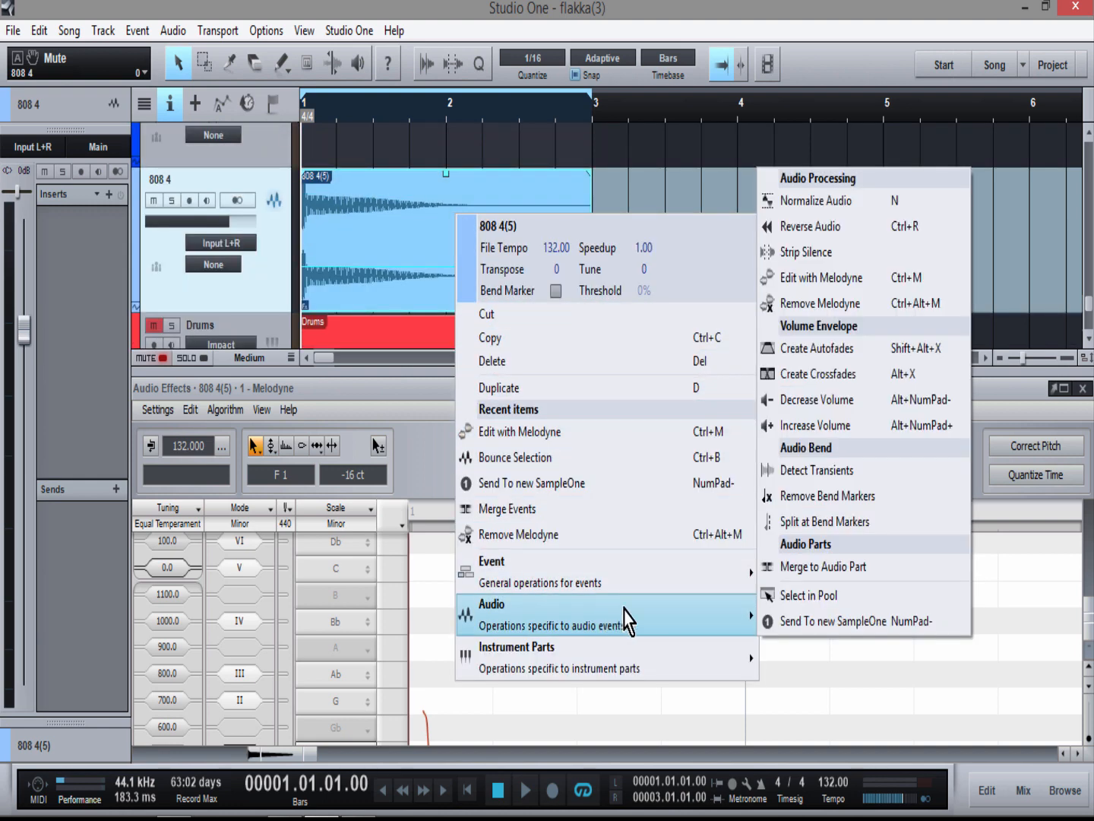
pyautogui.moveTo(744, 631)
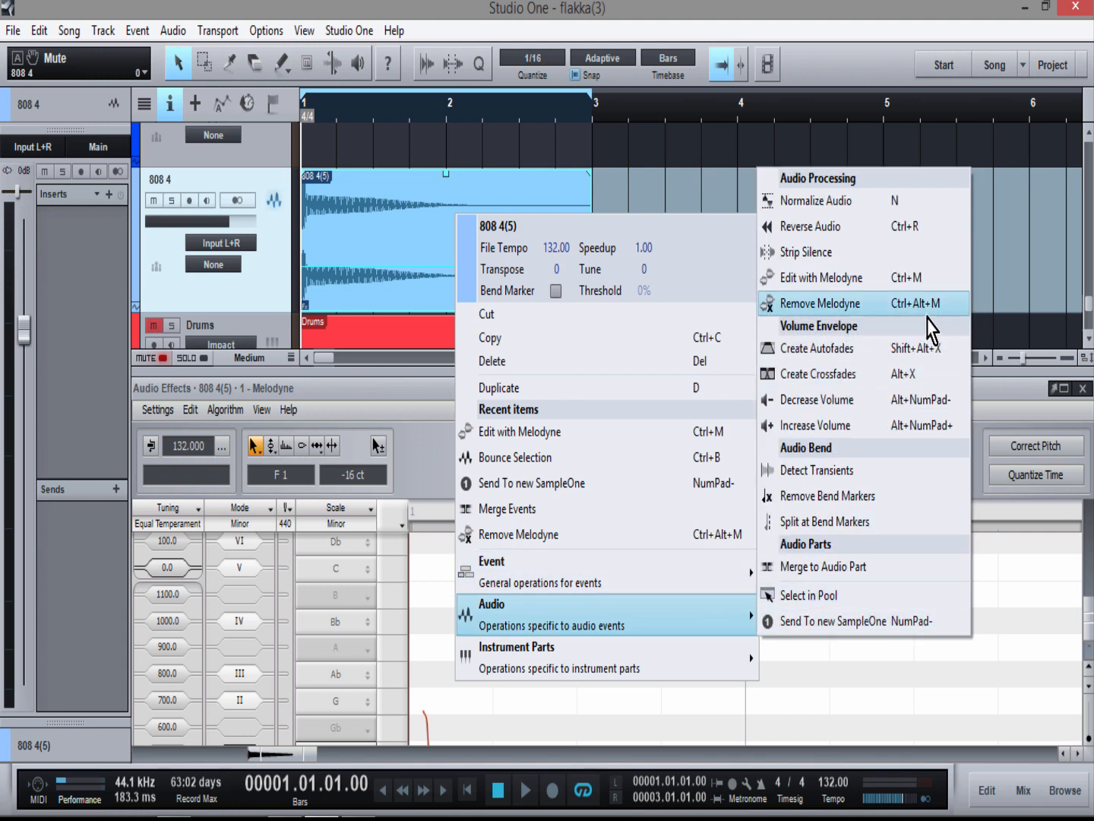
pyautogui.click(859, 310)
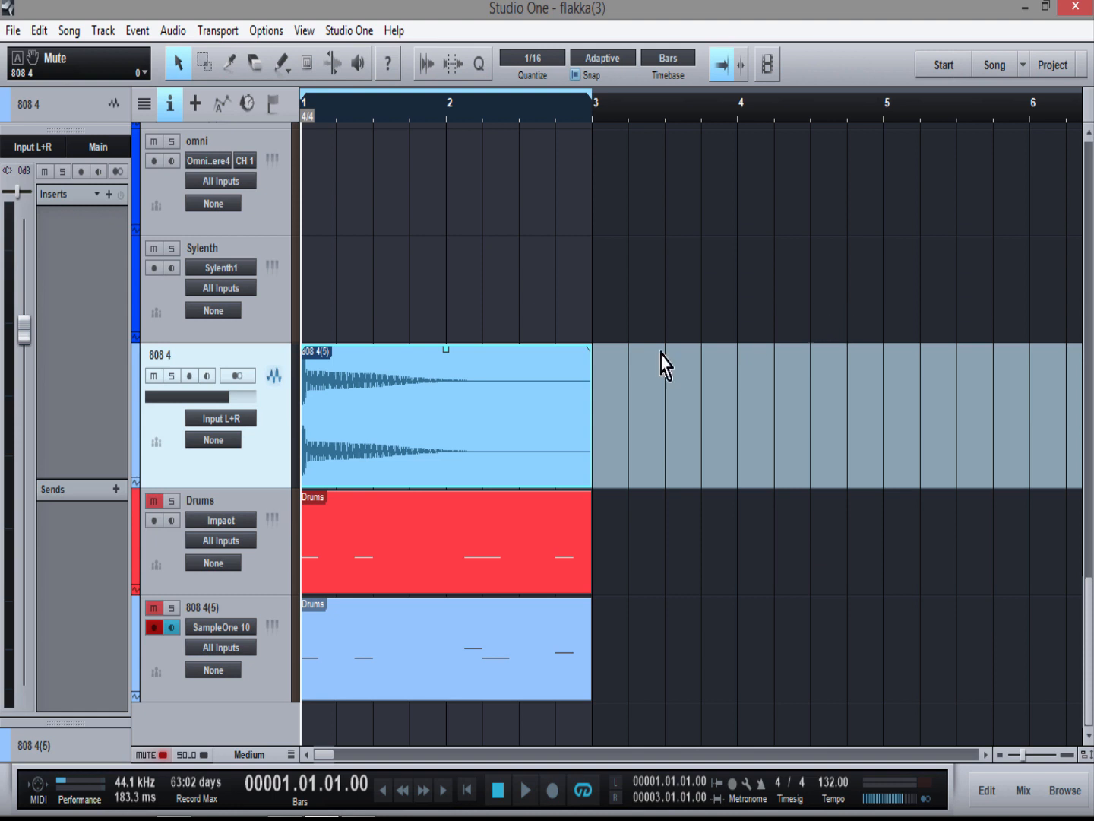
pyautogui.rightClick(360, 409)
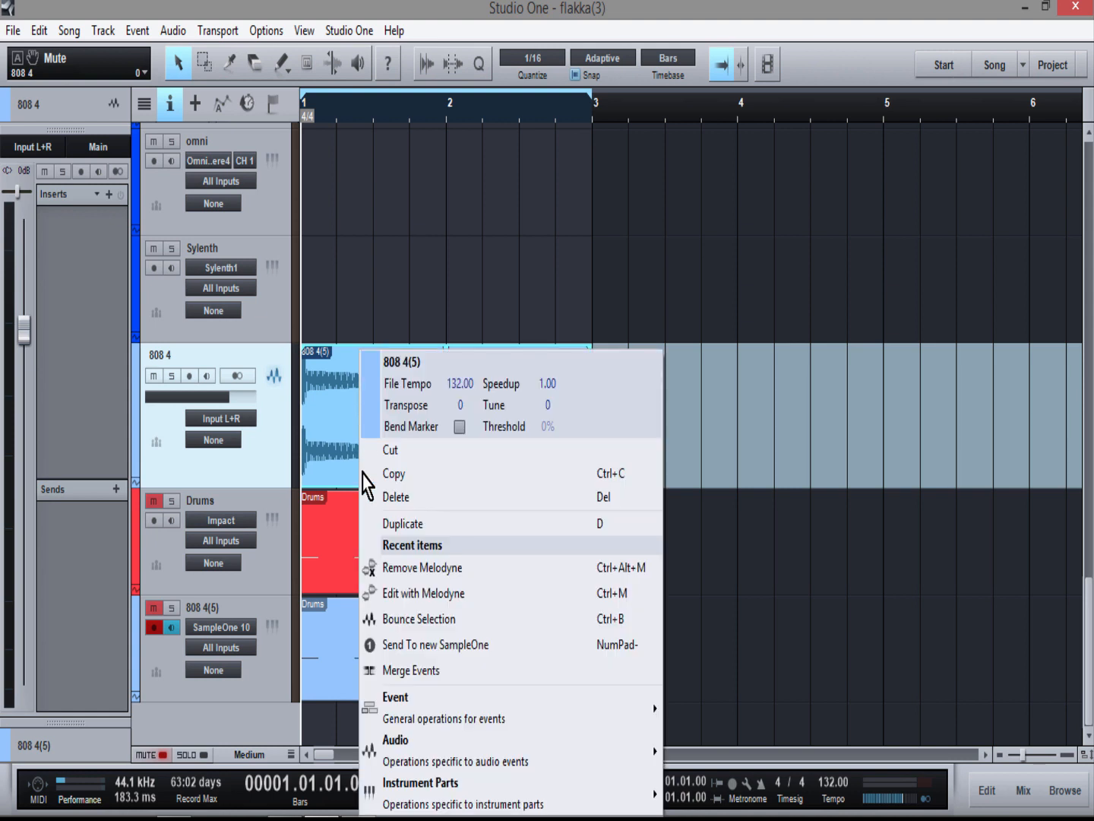
pyautogui.moveTo(419, 762)
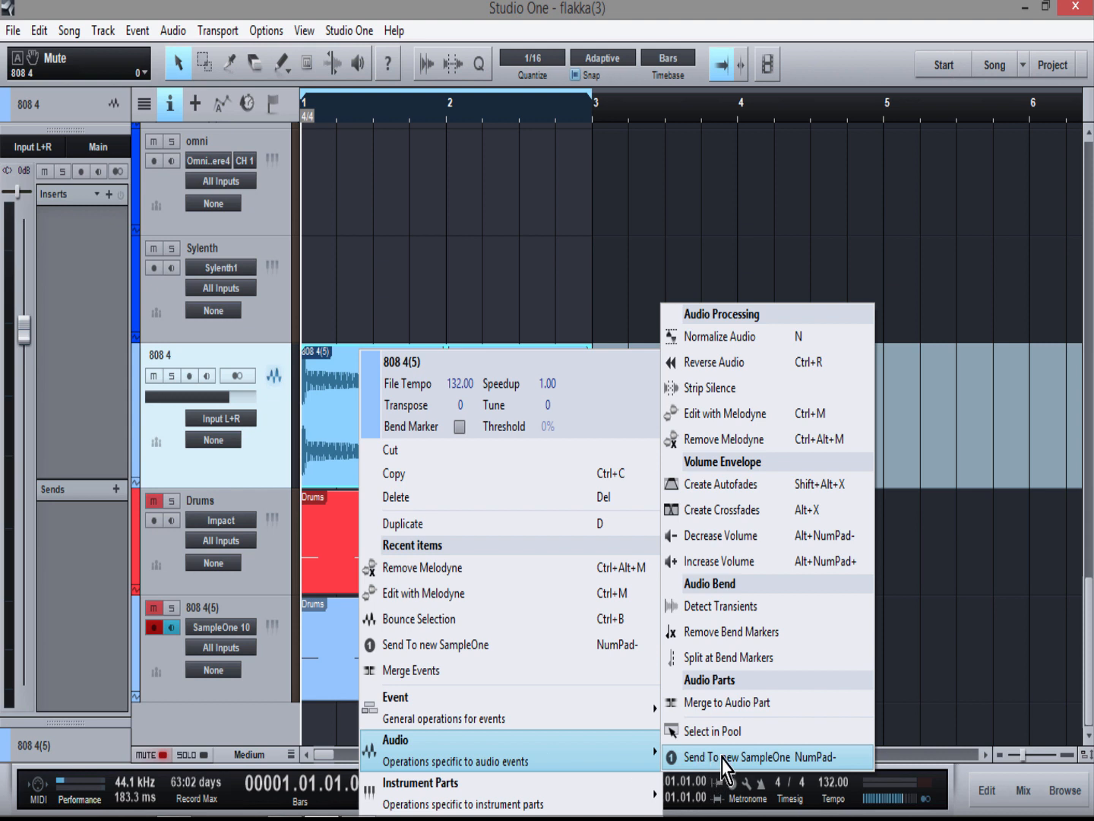
pyautogui.click(954, 677)
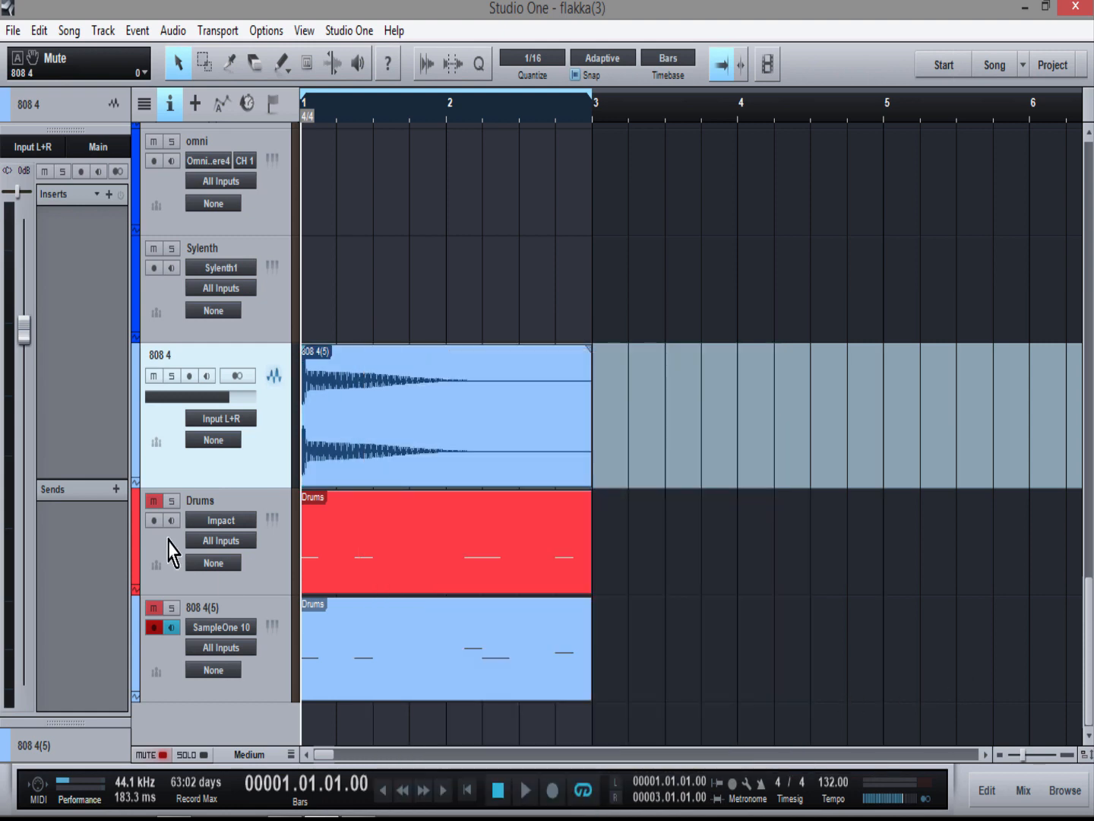
# Step: Open SampleOne on the 808 4(5) track, set the sample's root note to C3 and turn off Monophonic and Glide
pyautogui.click(237, 610)
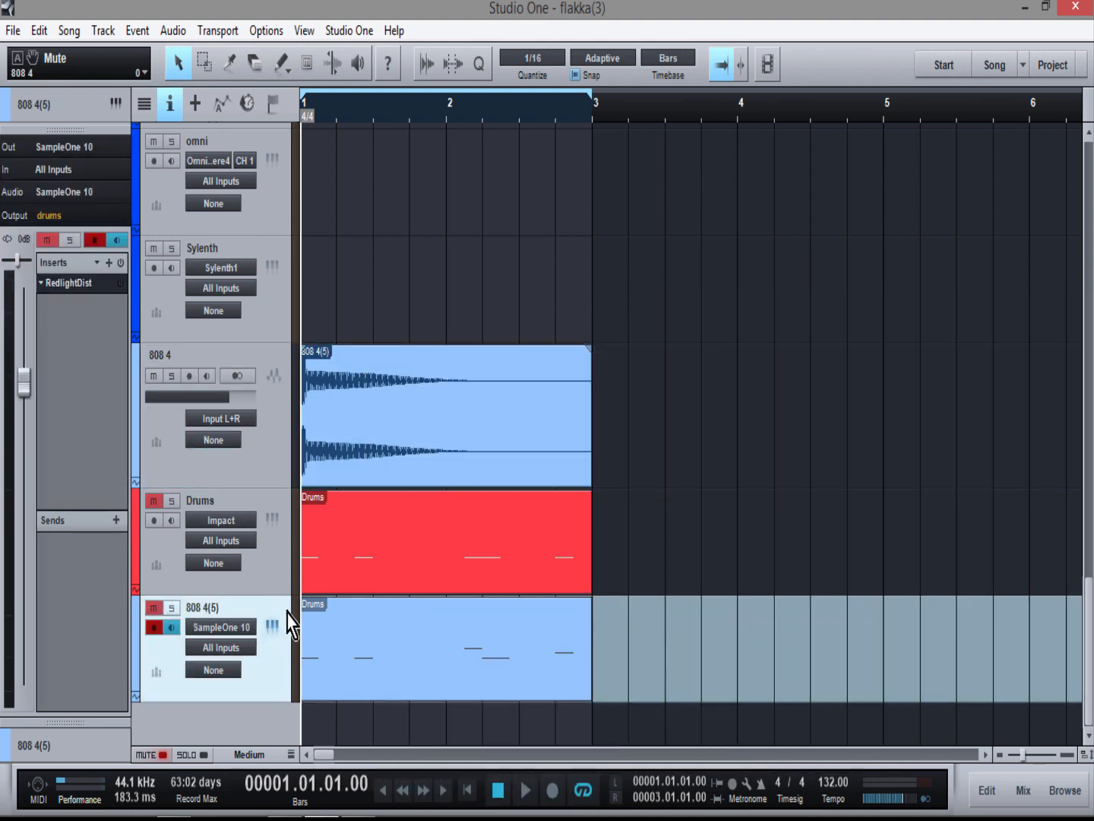
pyautogui.click(271, 625)
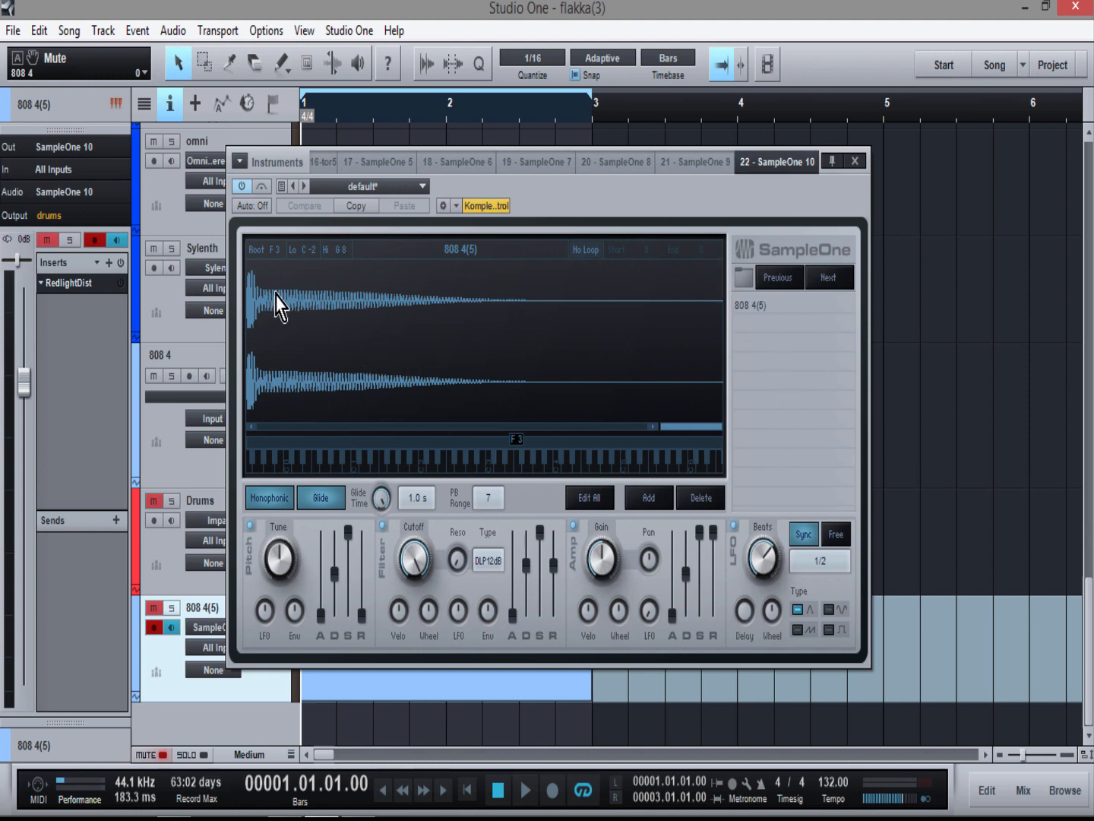
pyautogui.moveTo(271, 253); pyautogui.dragTo(272, 256)
pyautogui.scroll(-4, 272, 256)
pyautogui.click(323, 498)
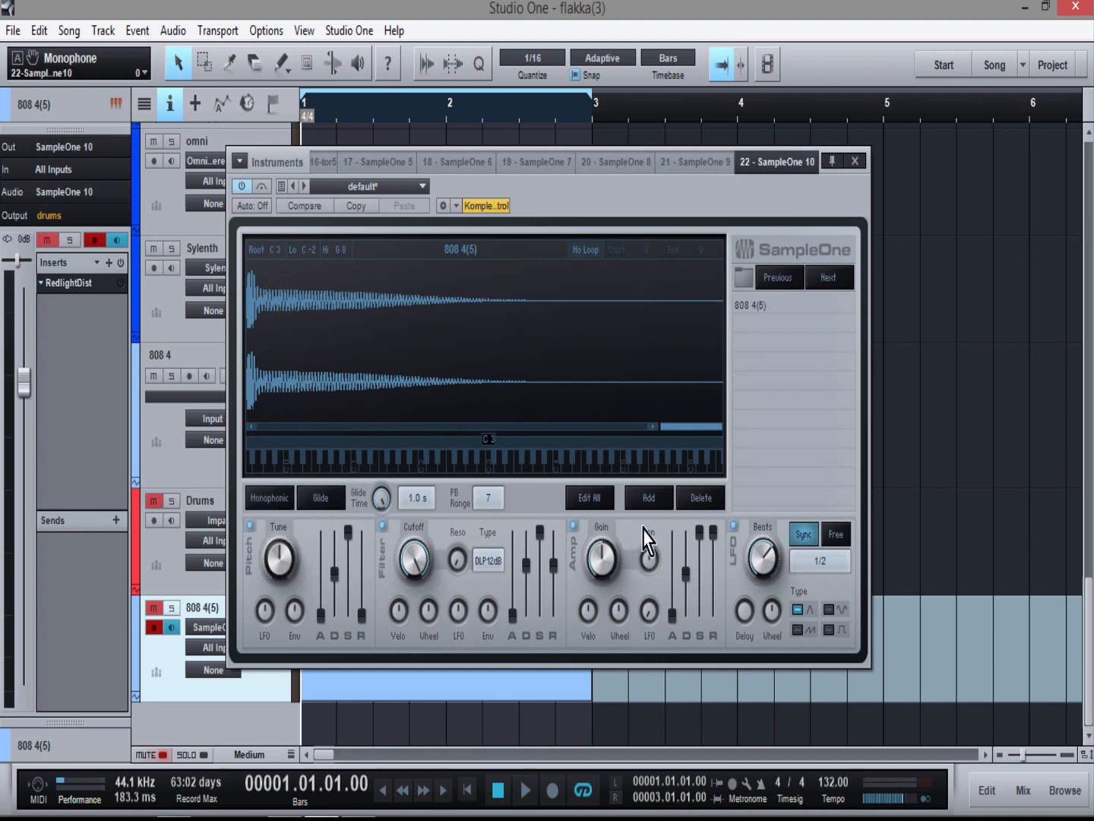
# Step: Set SampleOne's amp envelope release to 0.98 ms, raise the root note five semitones to F3 and close the instrument window
pyautogui.moveTo(714, 533); pyautogui.dragTo(708, 669)
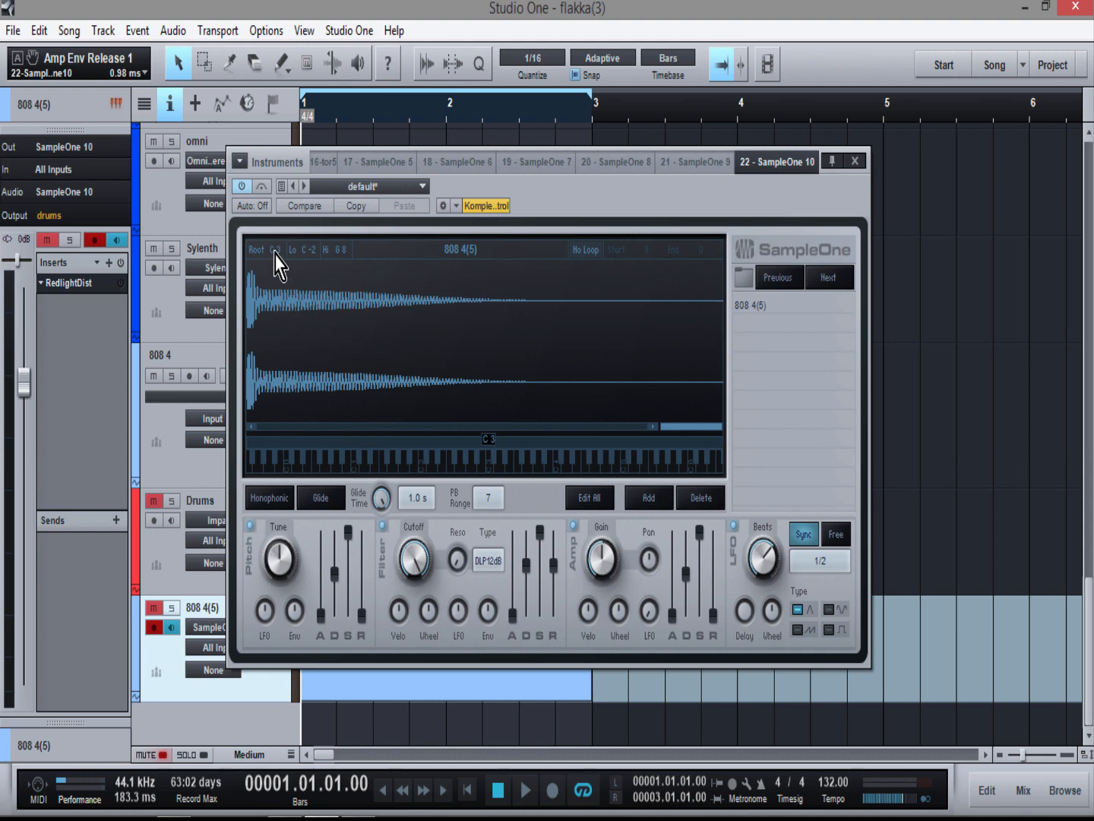
pyautogui.scroll(1, 276, 253)
pyautogui.scroll(1, 275, 253)
pyautogui.scroll(1, 275, 253)
pyautogui.scroll(1, 275, 253)
pyautogui.scroll(1, 275, 253)
pyautogui.click(855, 160)
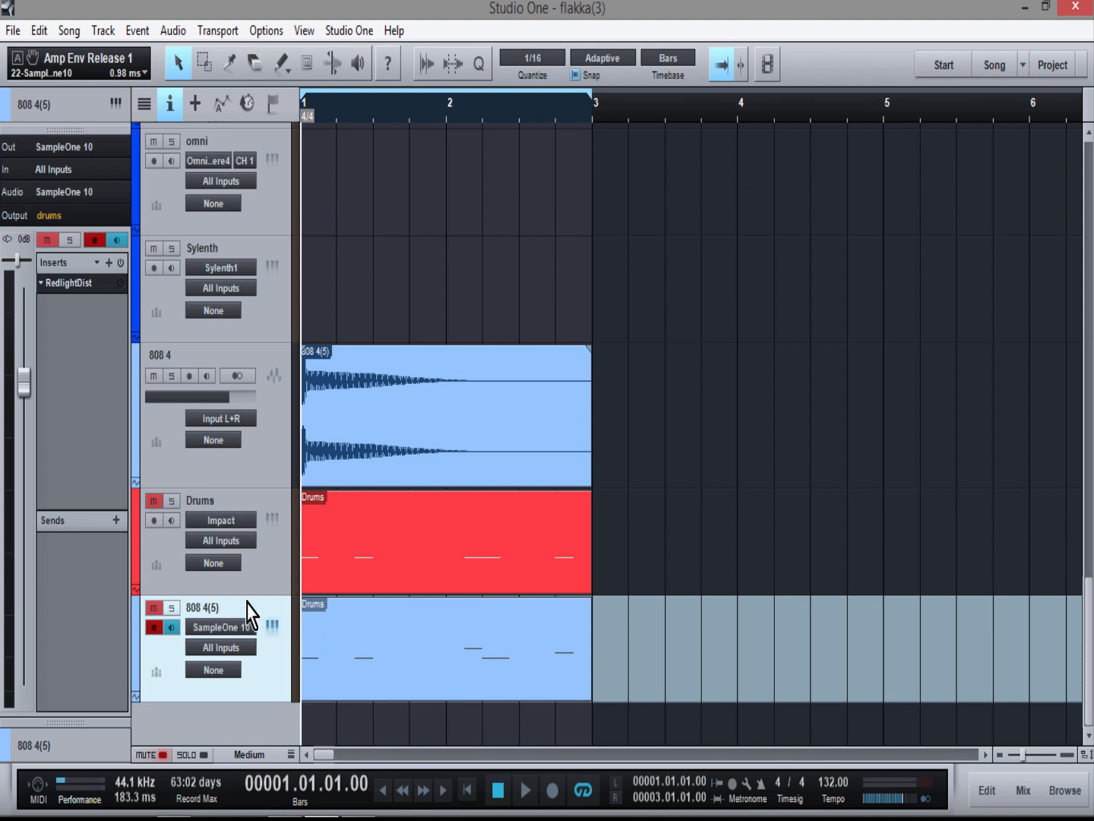
# Step: Open the Drums part on the 808 4(5) track in the note editor and enlarge the editor to show its notes
pyautogui.click(336, 639)
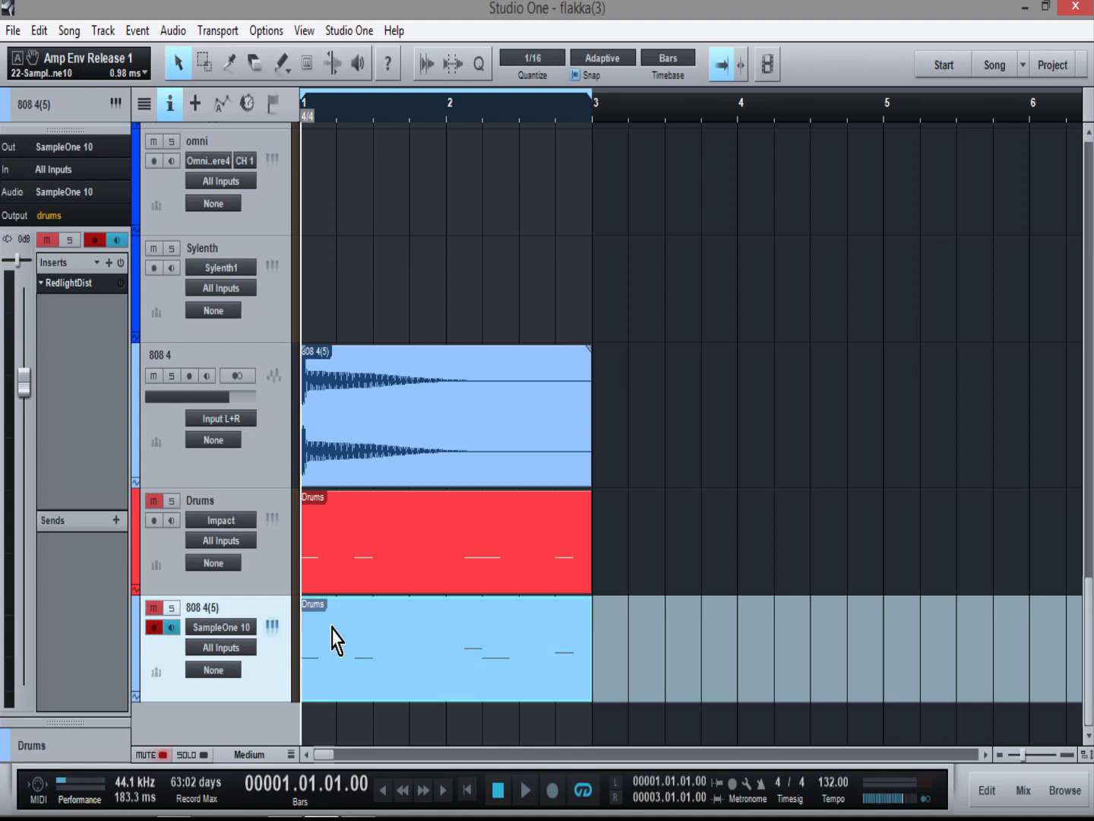
pyautogui.doubleClick(333, 631)
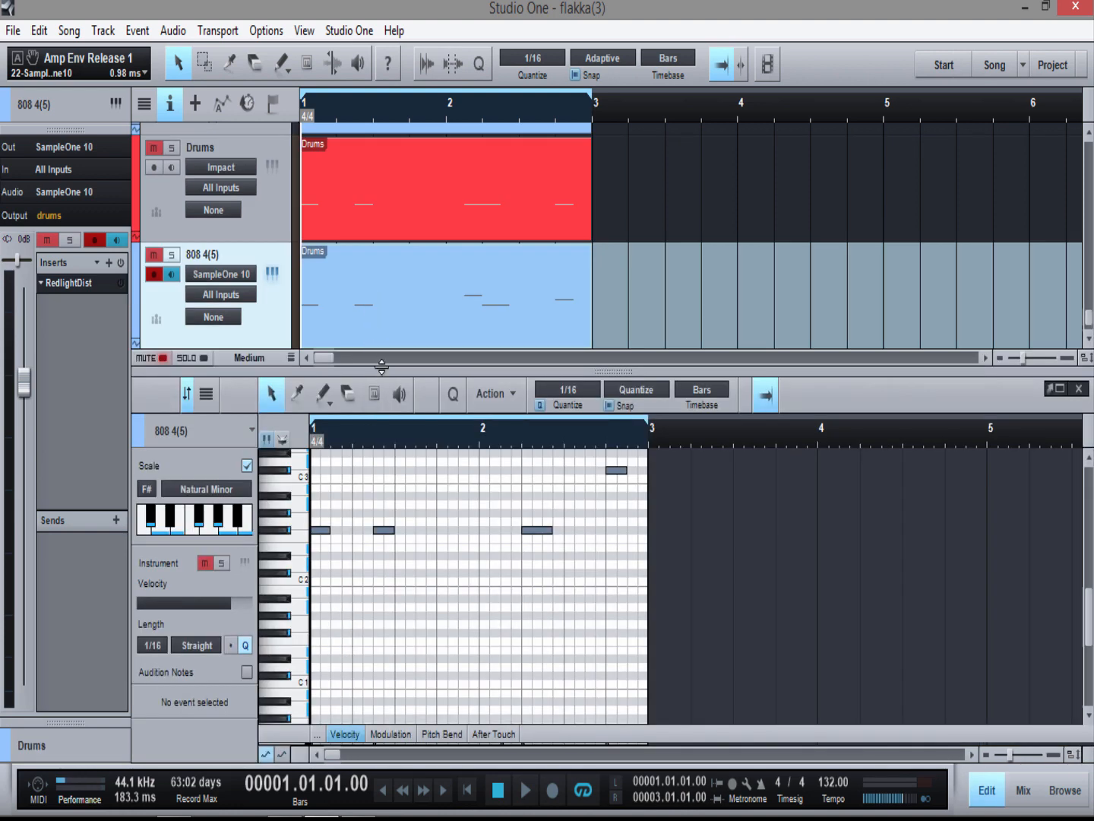
pyautogui.moveTo(383, 367); pyautogui.dragTo(388, 256)
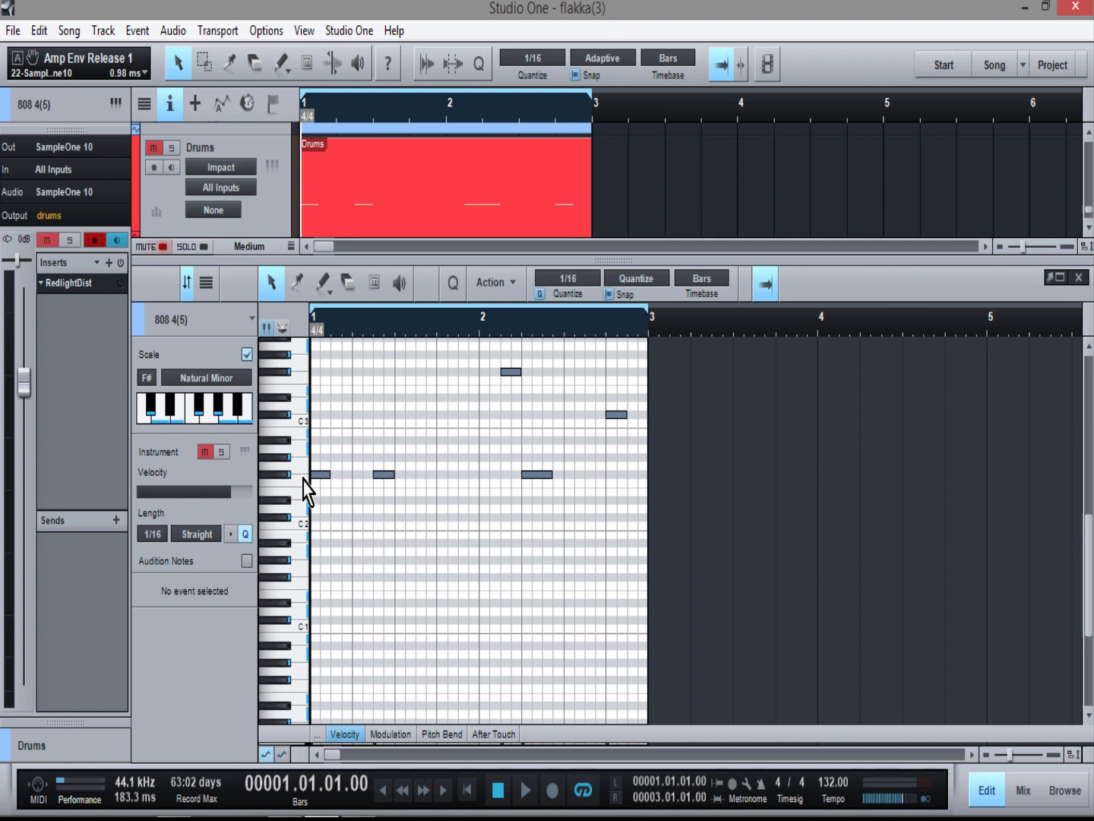
pyautogui.scroll(3, 701, 574)
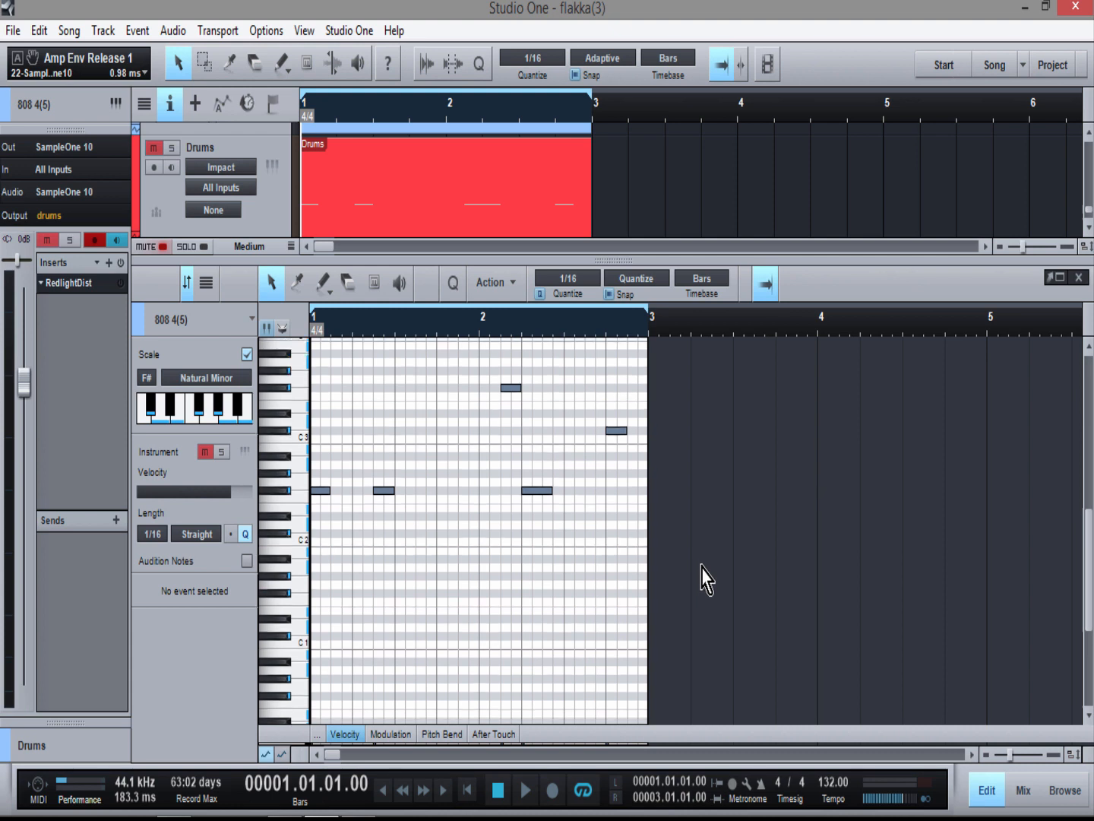
pyautogui.scroll(2, 701, 574)
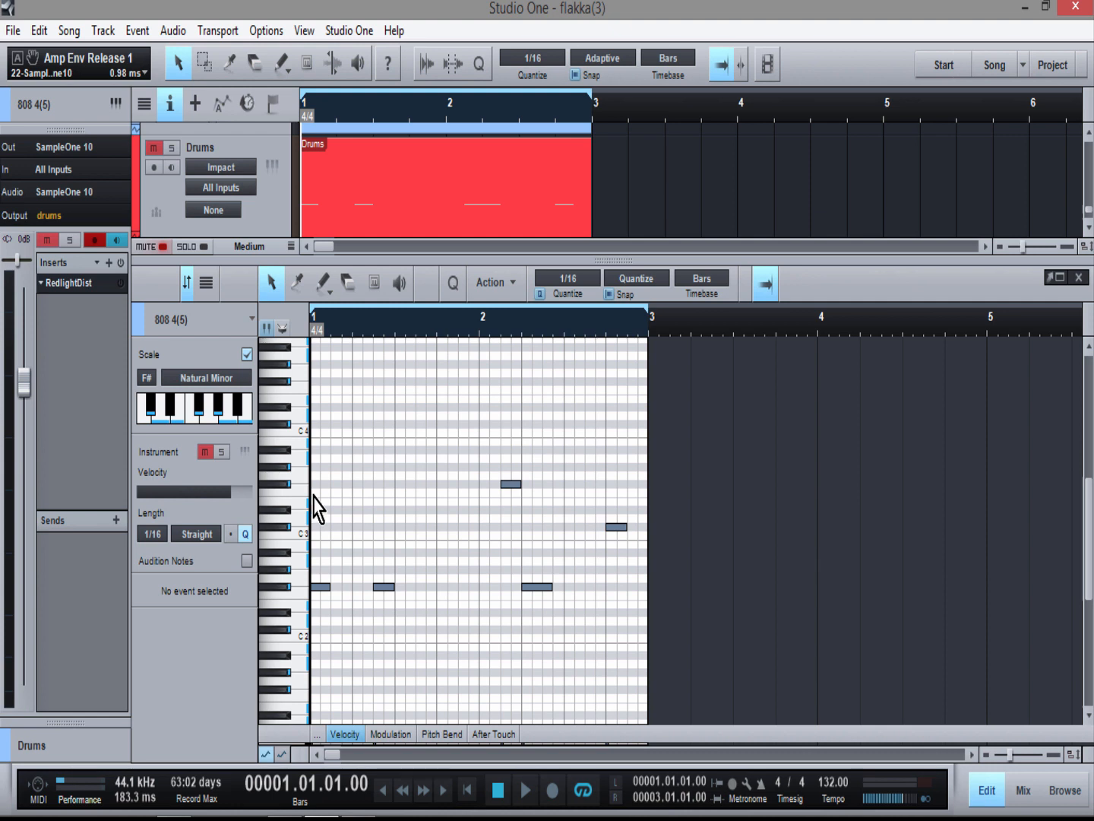
pyautogui.click(357, 501)
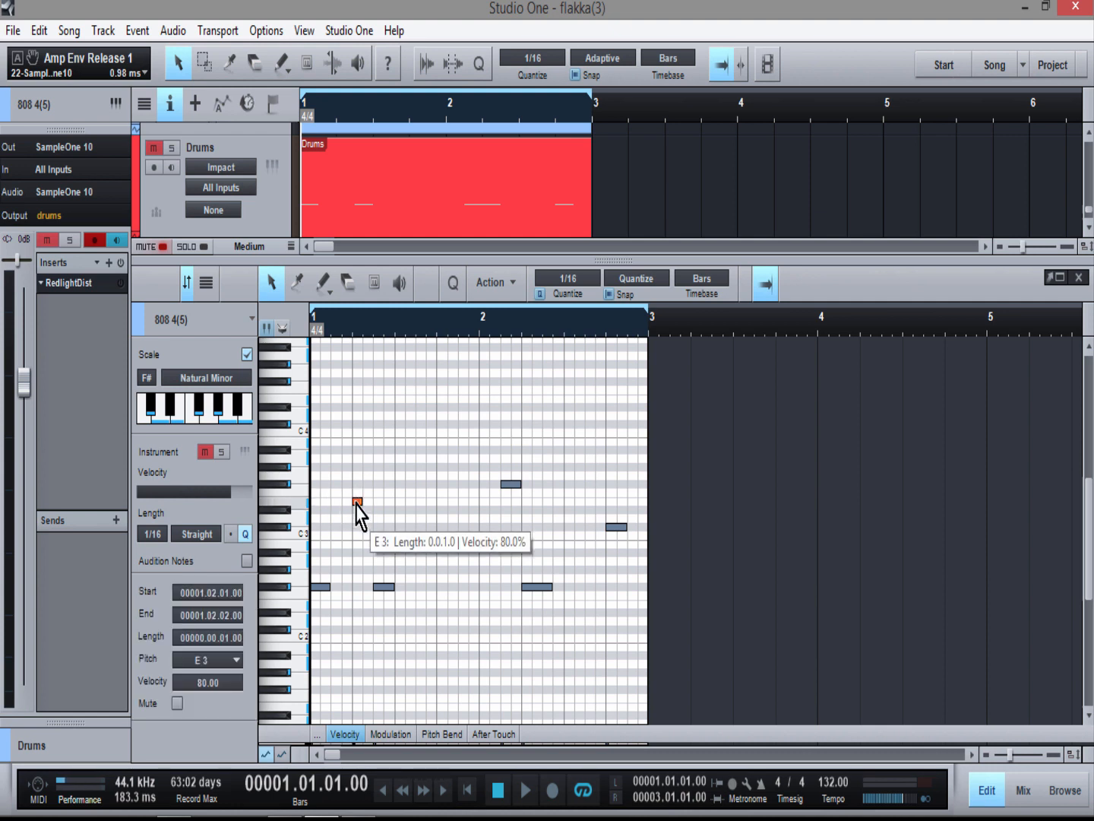
pyautogui.moveTo(356, 502); pyautogui.dragTo(359, 505)
pyautogui.moveTo(342, 453); pyautogui.dragTo(411, 536)
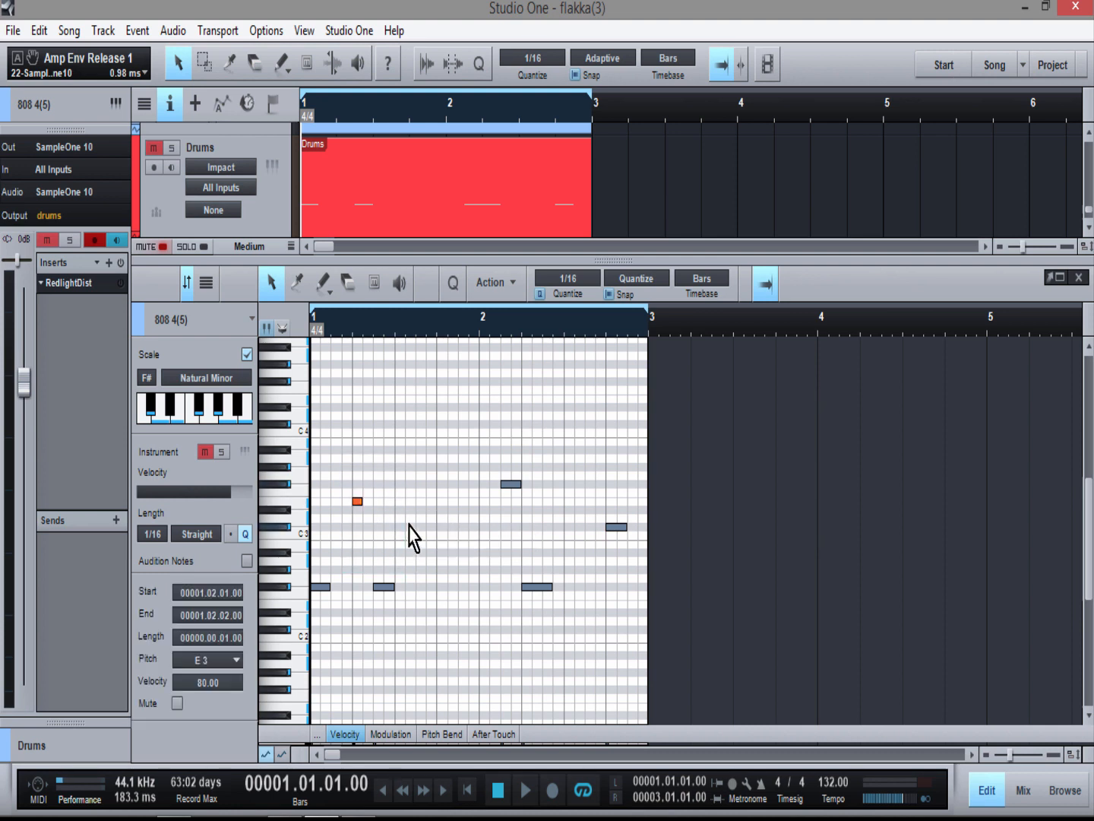
pyautogui.press('Delete')
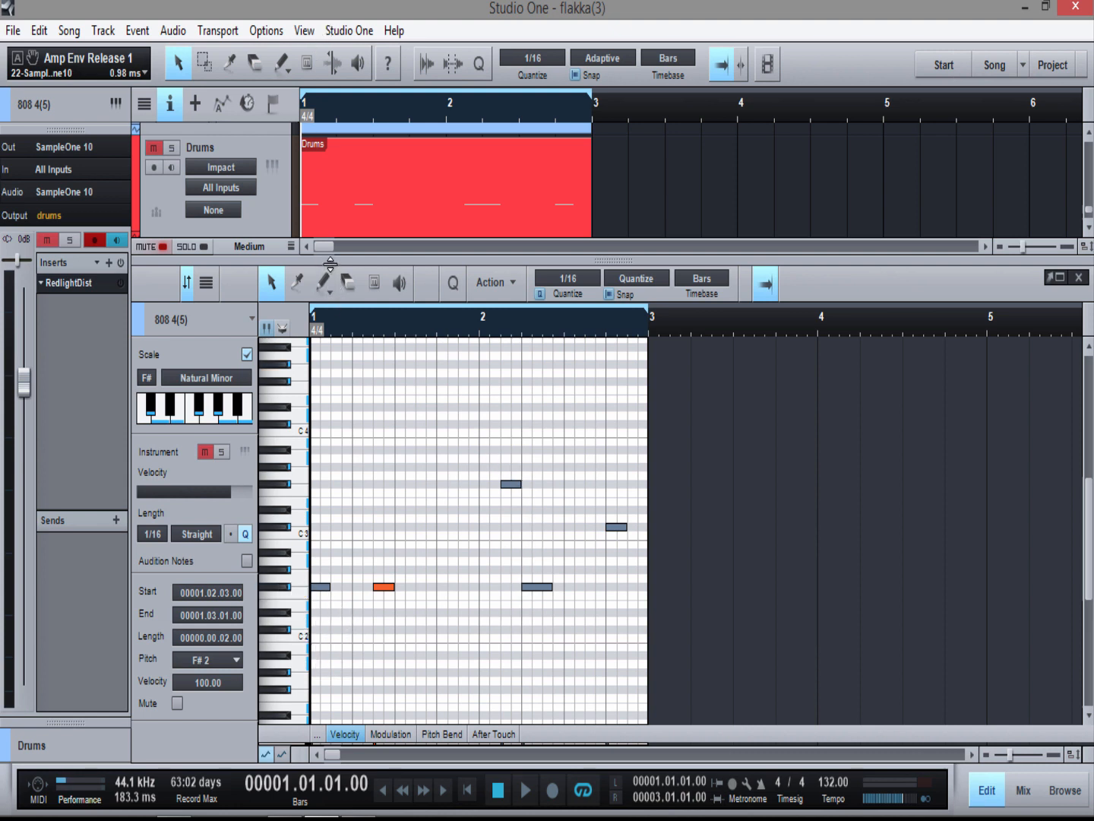
# Step: Shrink the note editor, mute the 808 4 audio track and unmute the 808 4(5) instrument track during playback
pyautogui.moveTo(330, 264); pyautogui.dragTo(326, 483)
pyautogui.scroll(2, 359, 297)
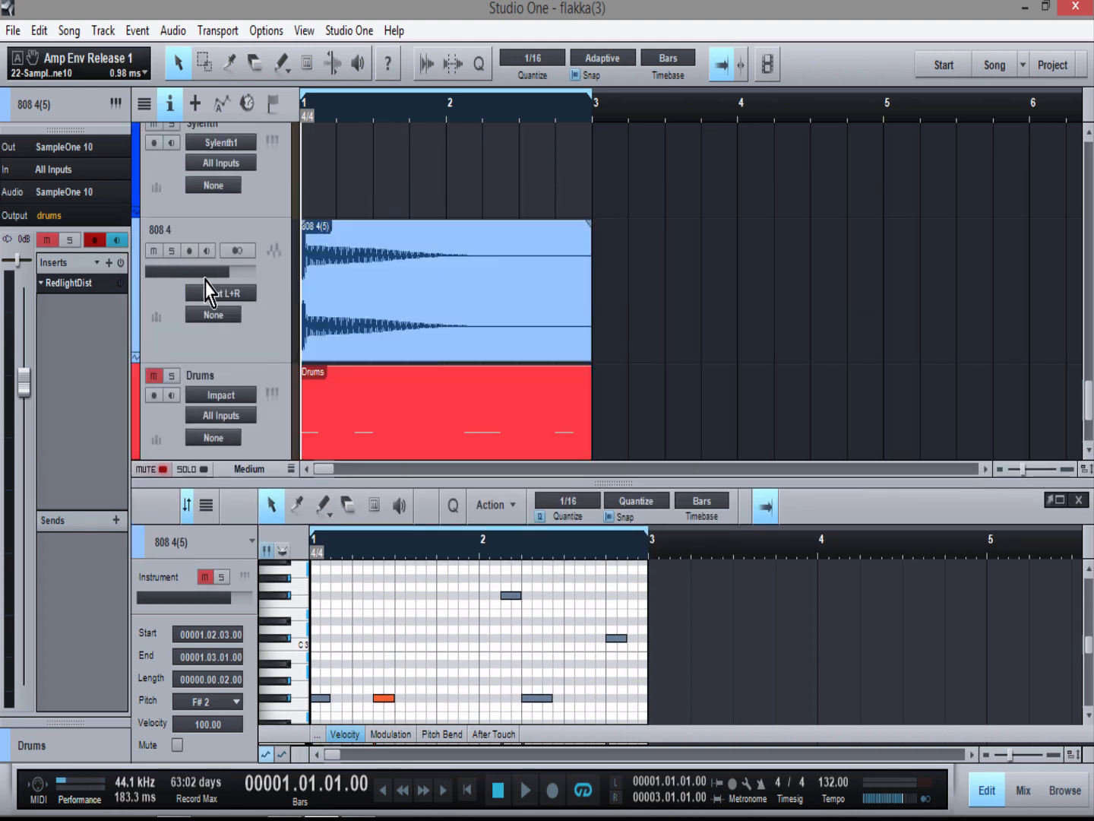
pyautogui.click(153, 251)
pyautogui.scroll(-3, 366, 281)
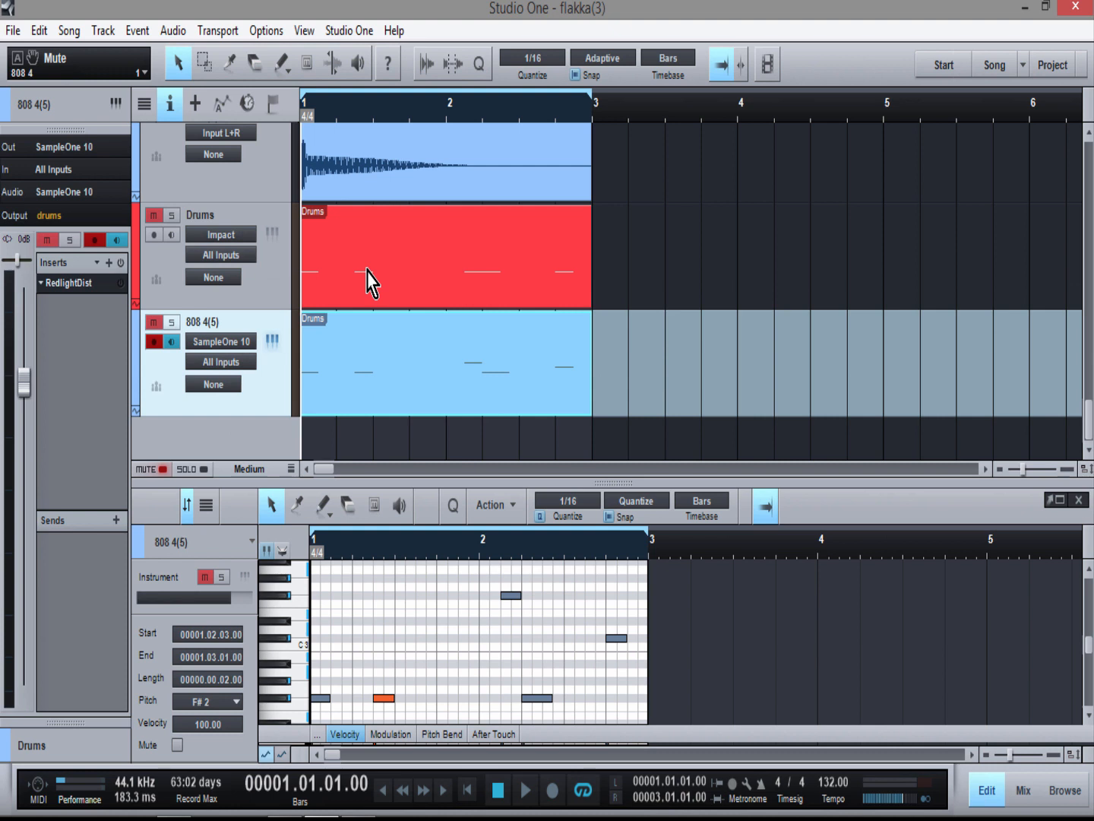
pyautogui.press('space')
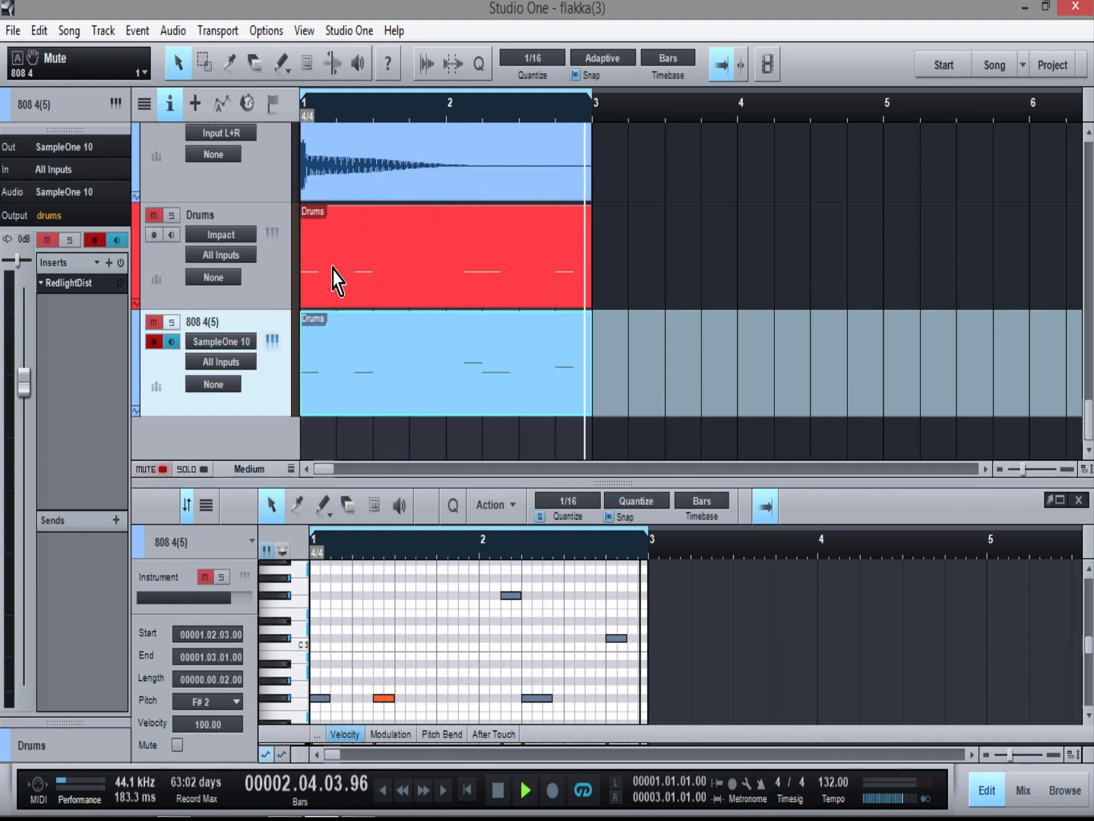
pyautogui.click(155, 322)
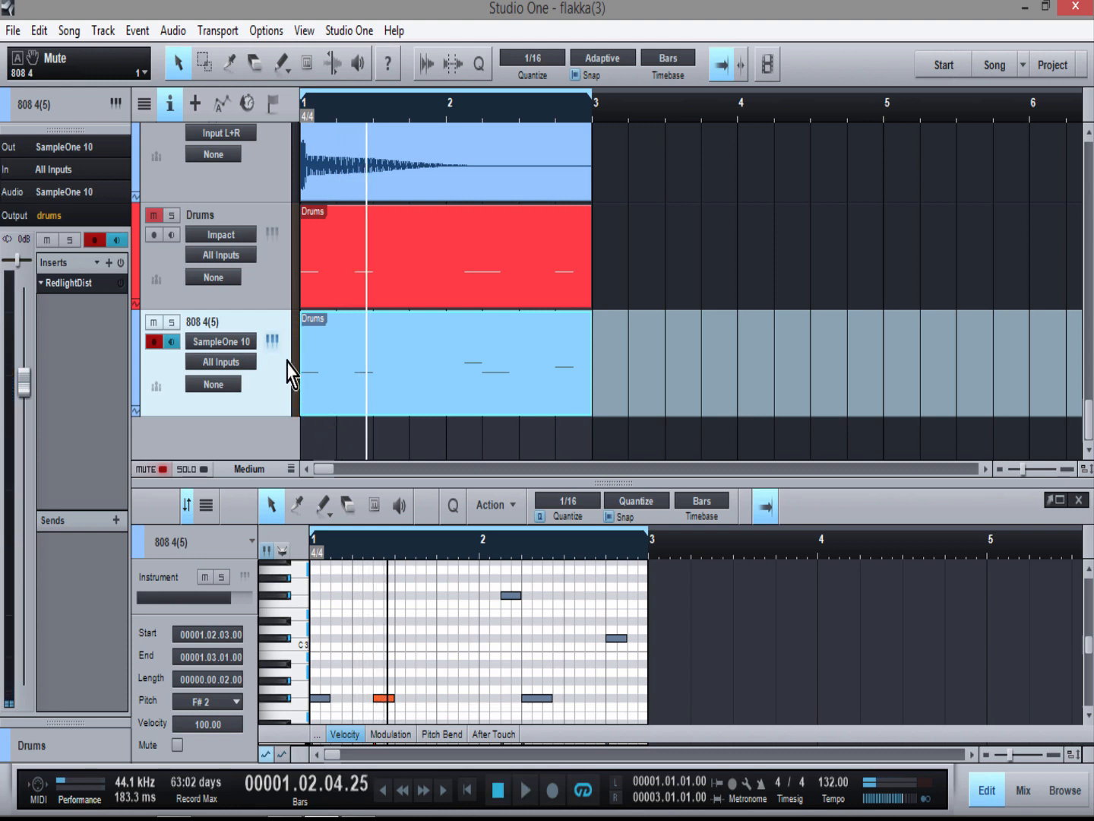
# Step: In SampleOne on the 808 4(5) track, raise the amp envelope release to maximum, turn on Monophonic and close the window
pyautogui.click(271, 341)
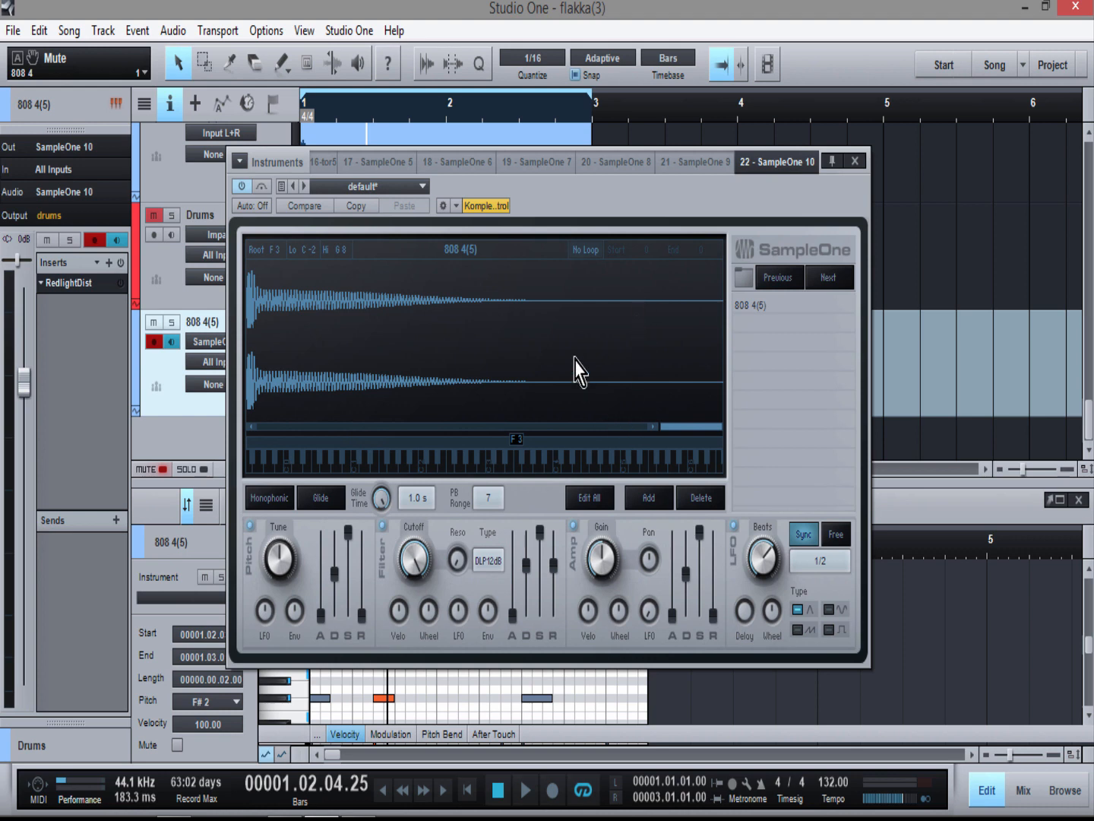
pyautogui.moveTo(571, 196); pyautogui.dragTo(499, 146)
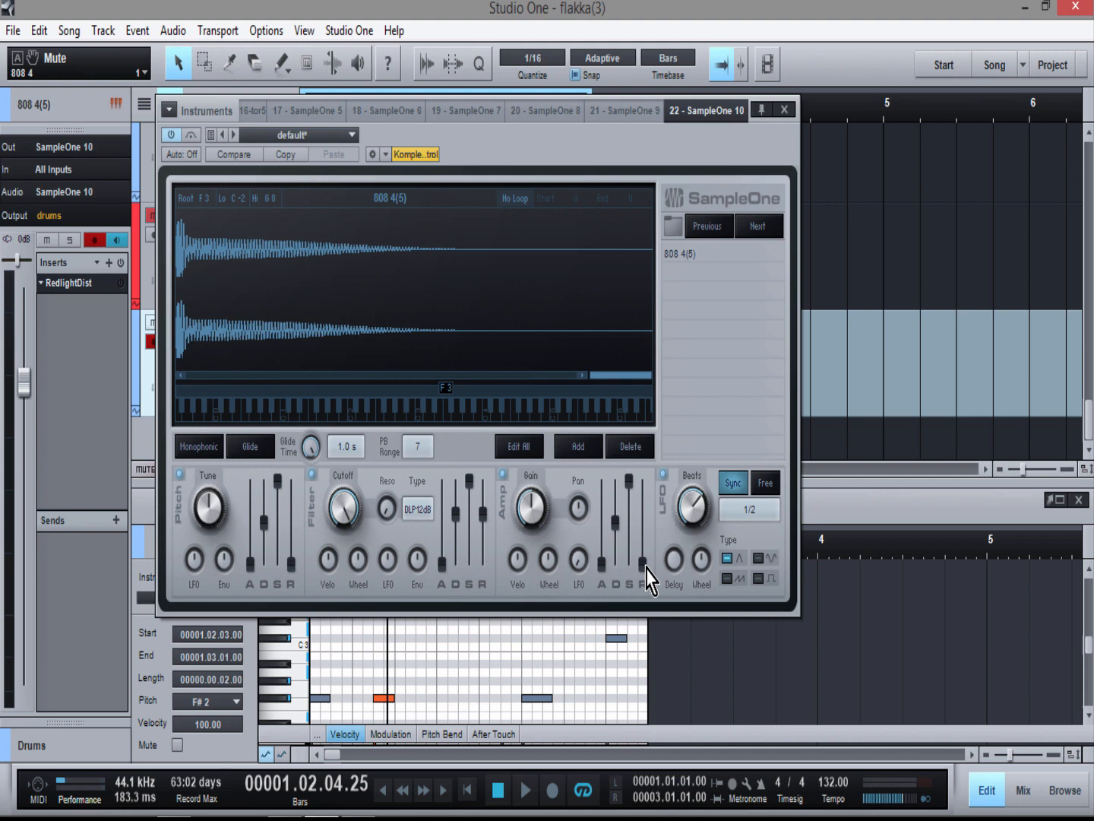
pyautogui.moveTo(646, 564); pyautogui.dragTo(652, 473)
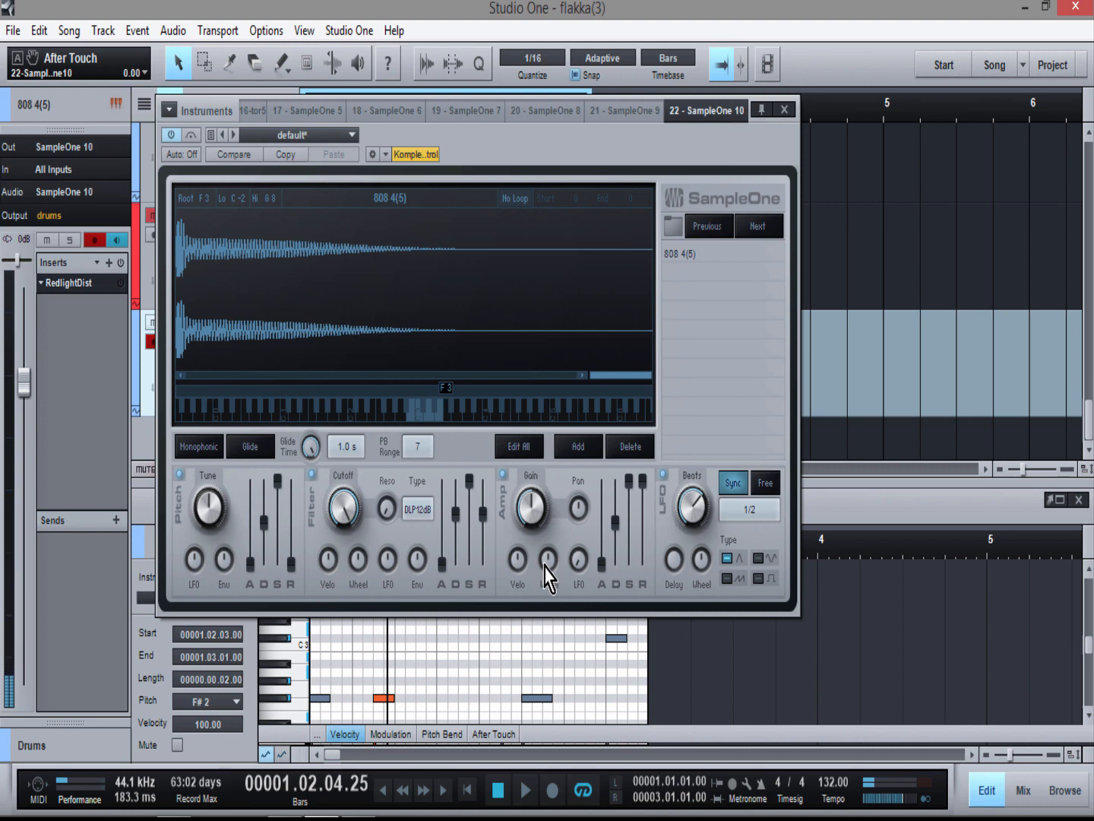
pyautogui.click(214, 454)
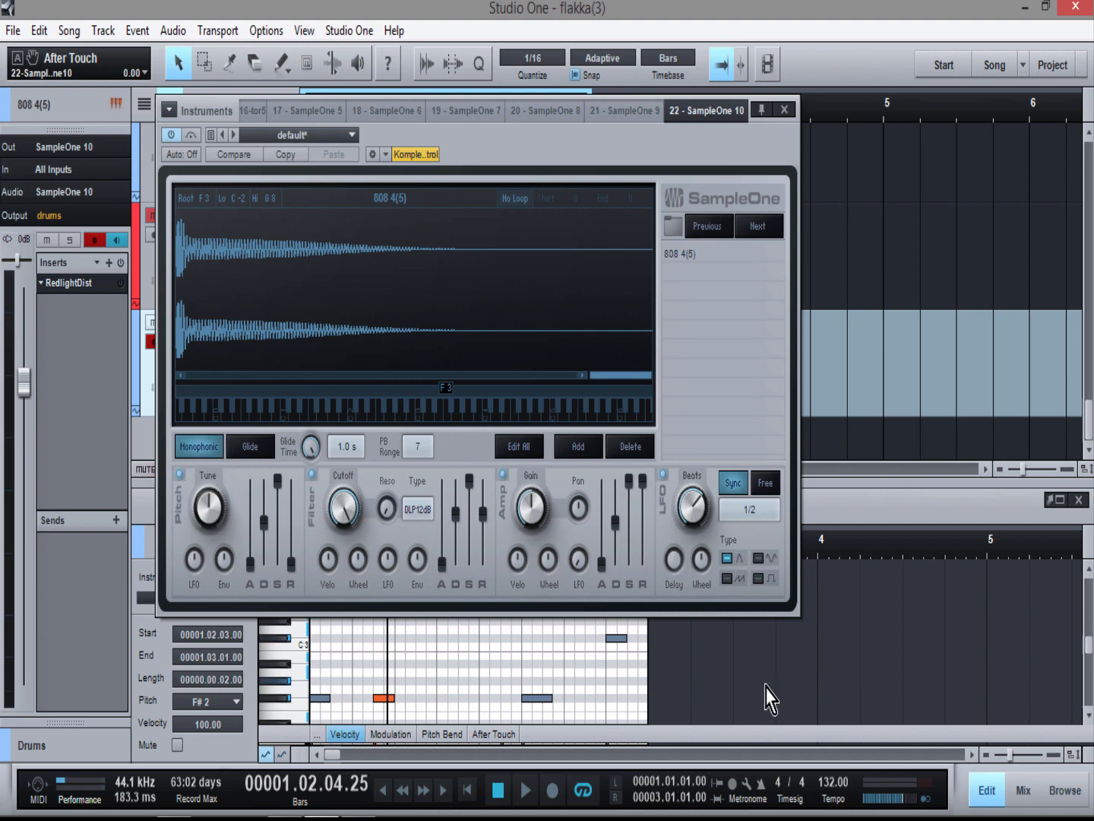
pyautogui.press('Escape')
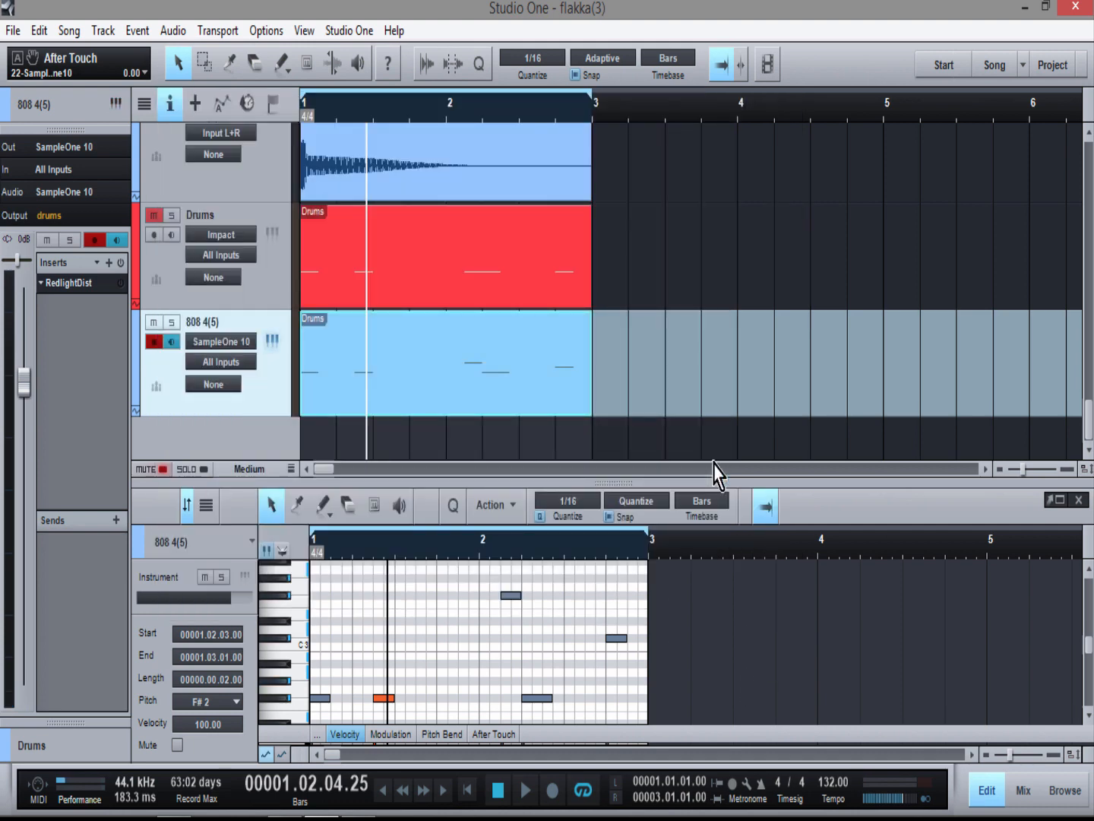
# Step: Audition the 808 pattern from the start of the song and stop playback
pyautogui.press('Home')
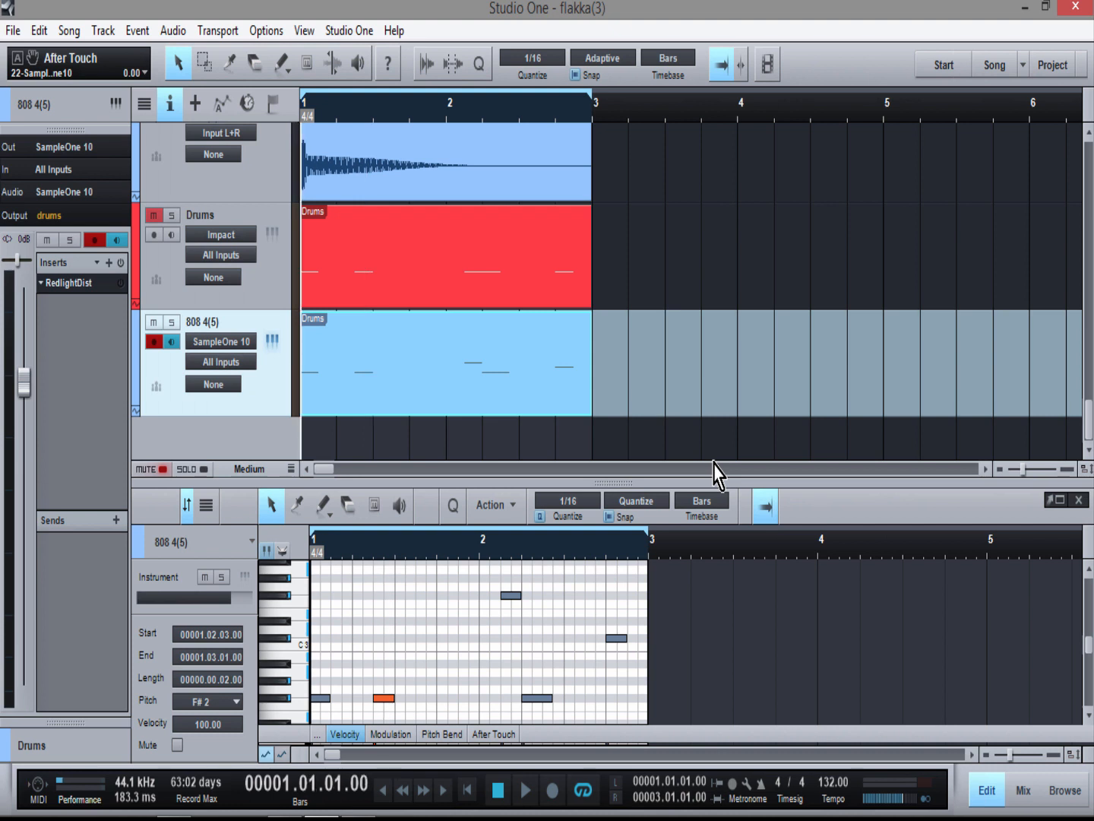
pyautogui.press('space')
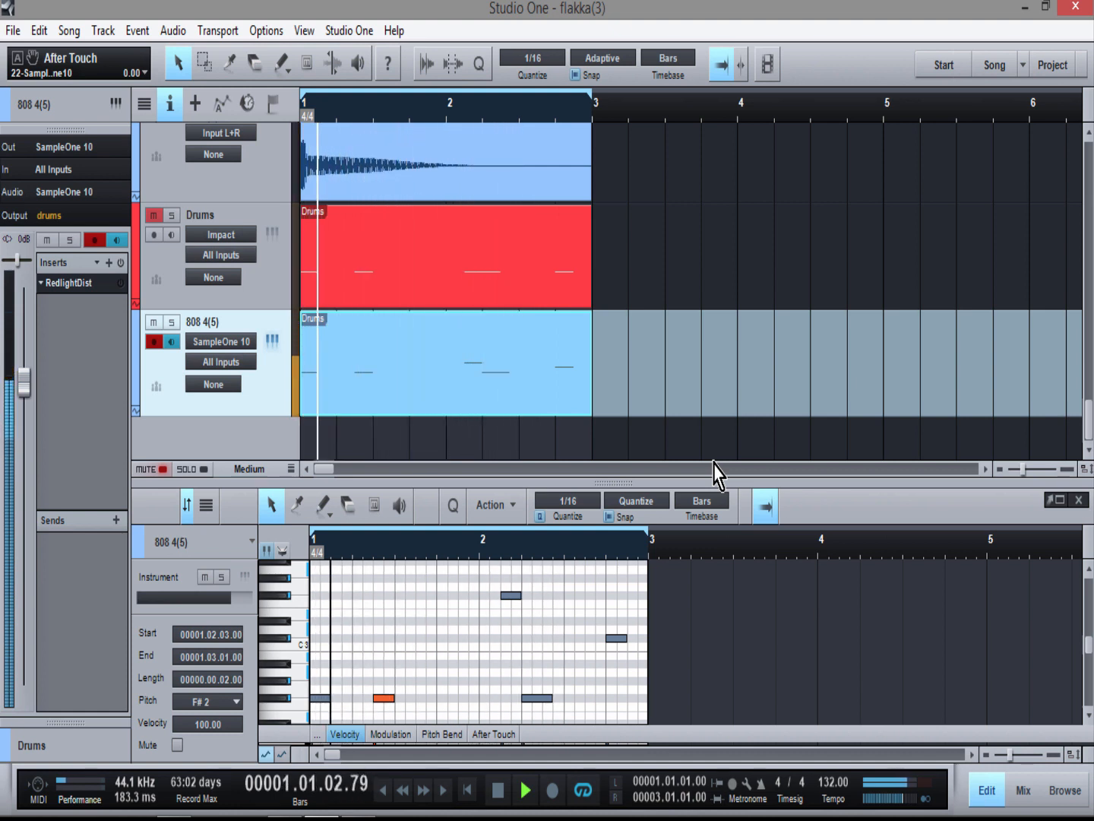
pyautogui.press('space')
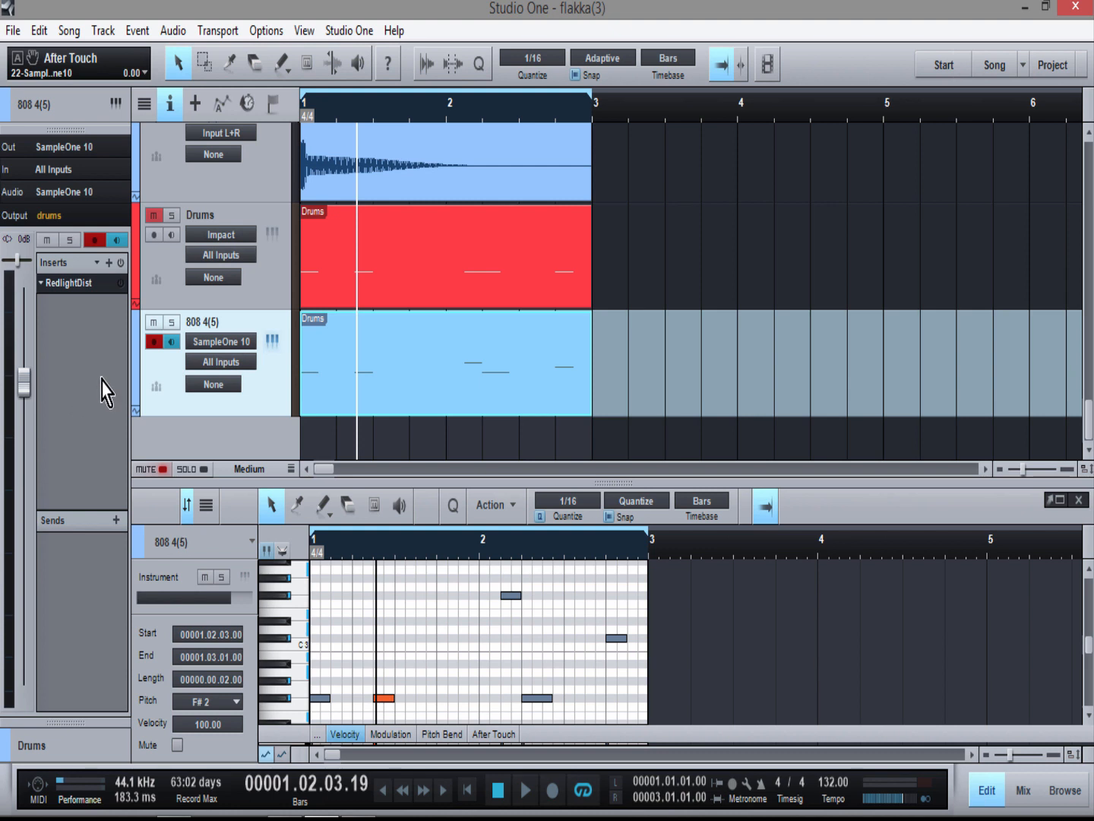
# Step: Activate the RedlightDist insert on the 808 4(5) track, audition the pattern from the start and close the plug-in window
pyautogui.doubleClick(106, 293)
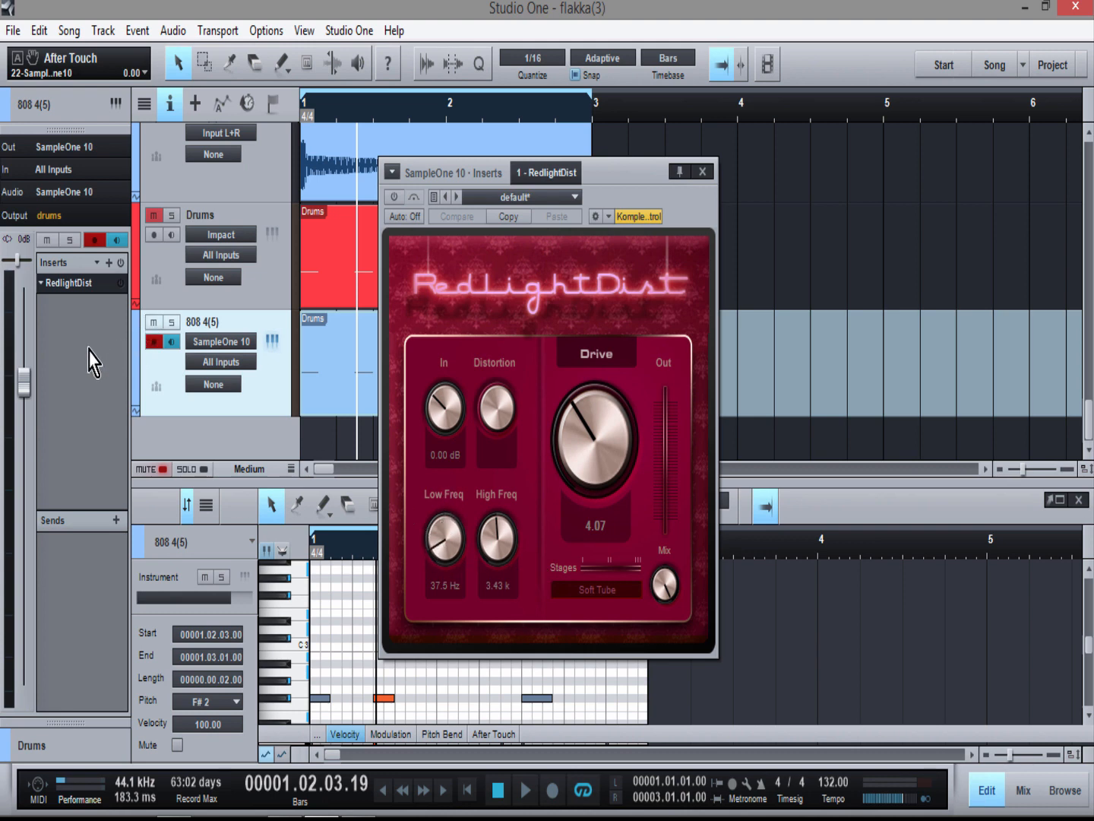
pyautogui.click(120, 284)
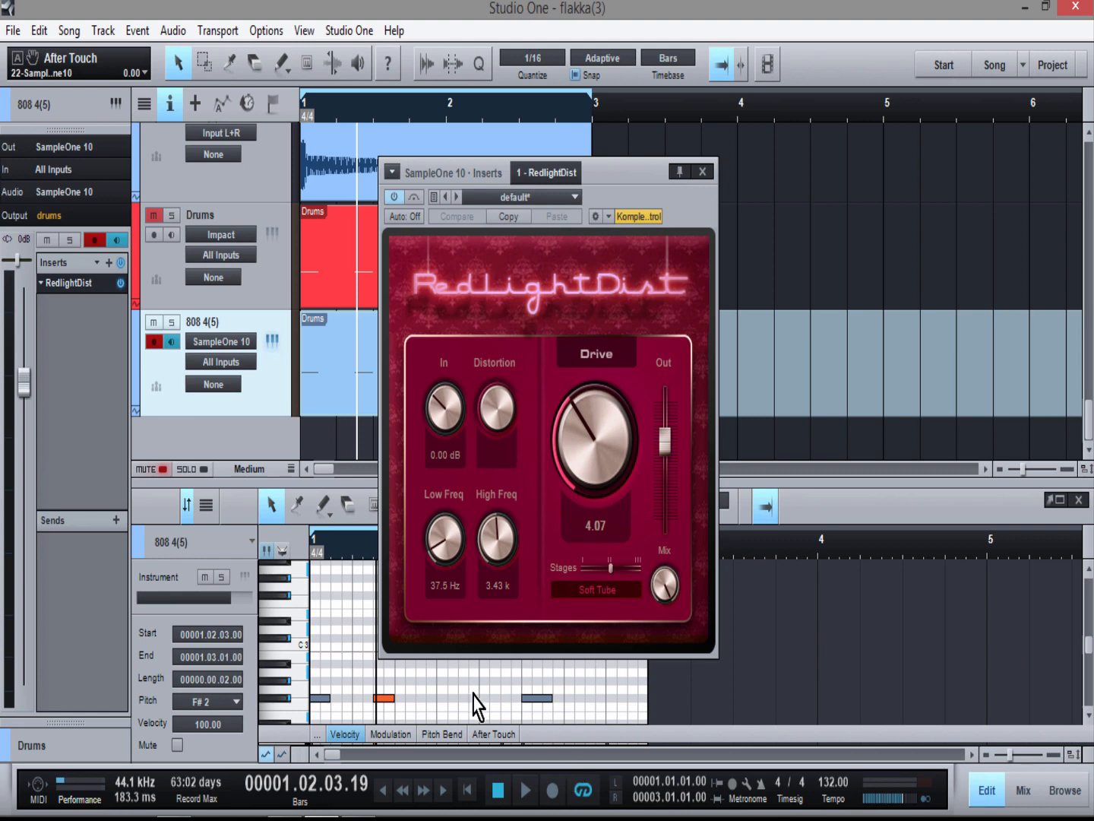
pyautogui.press(',')
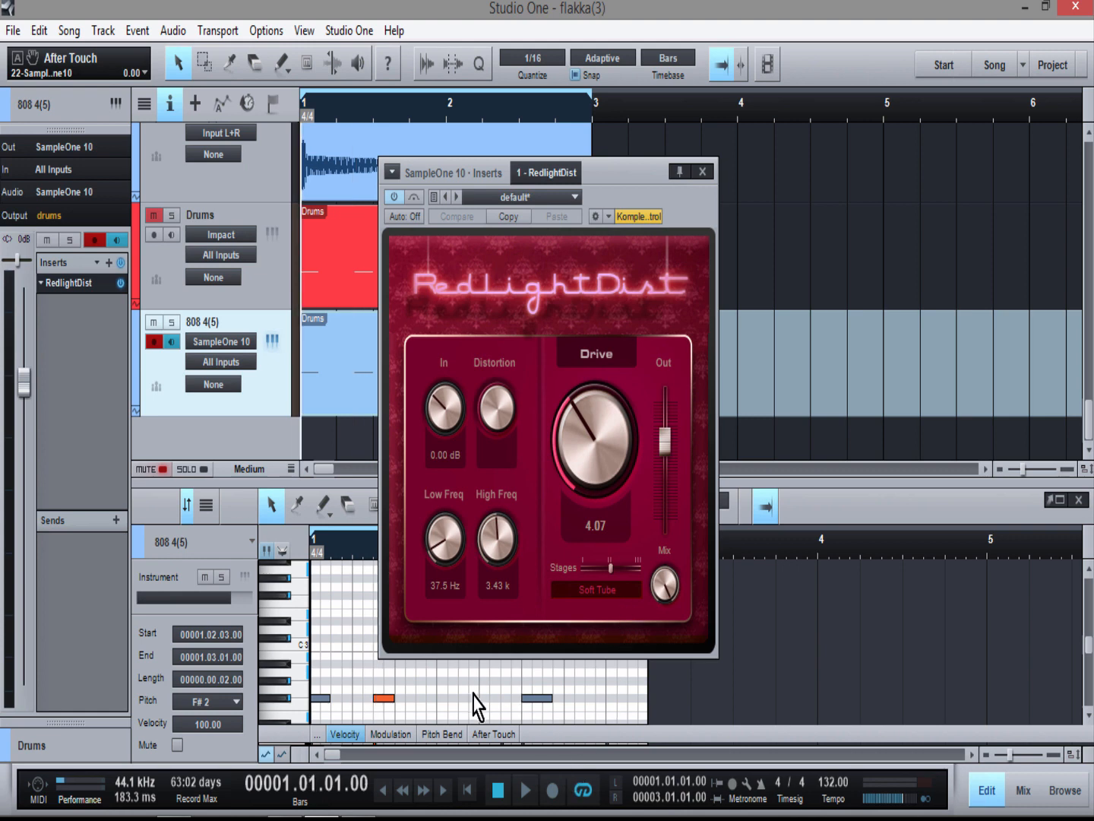
pyautogui.press('space')
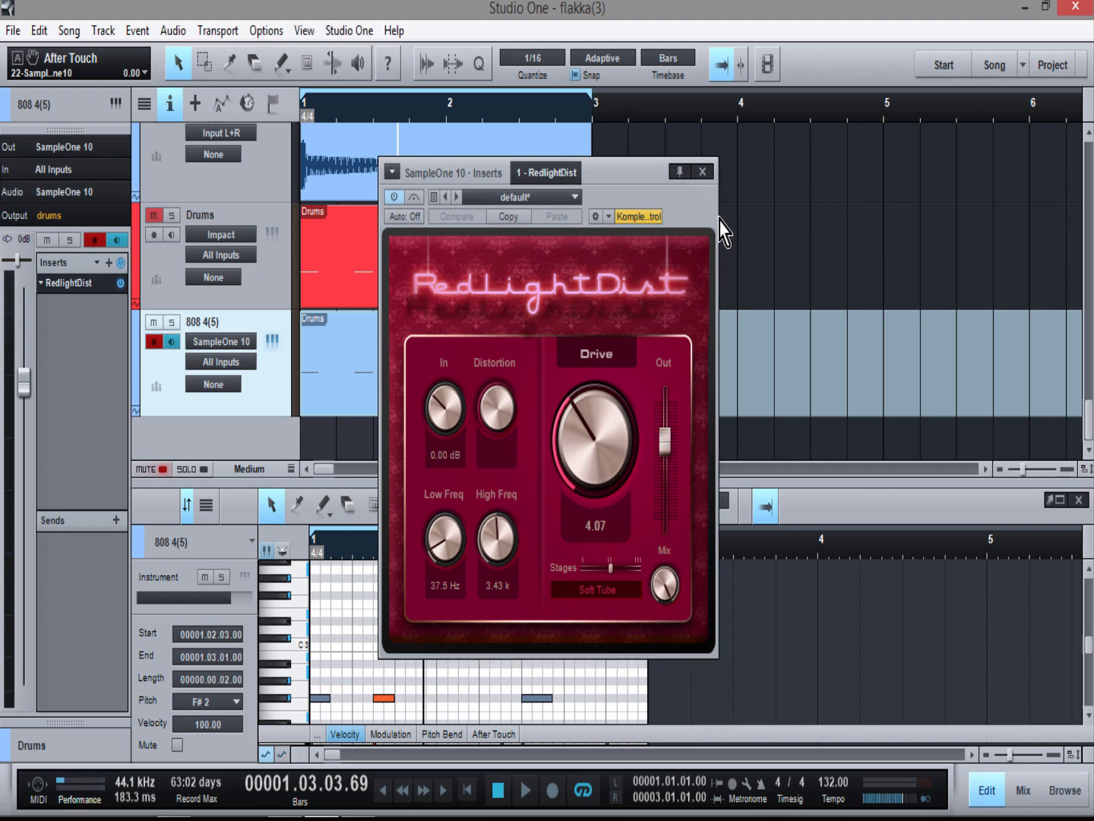
pyautogui.click(702, 171)
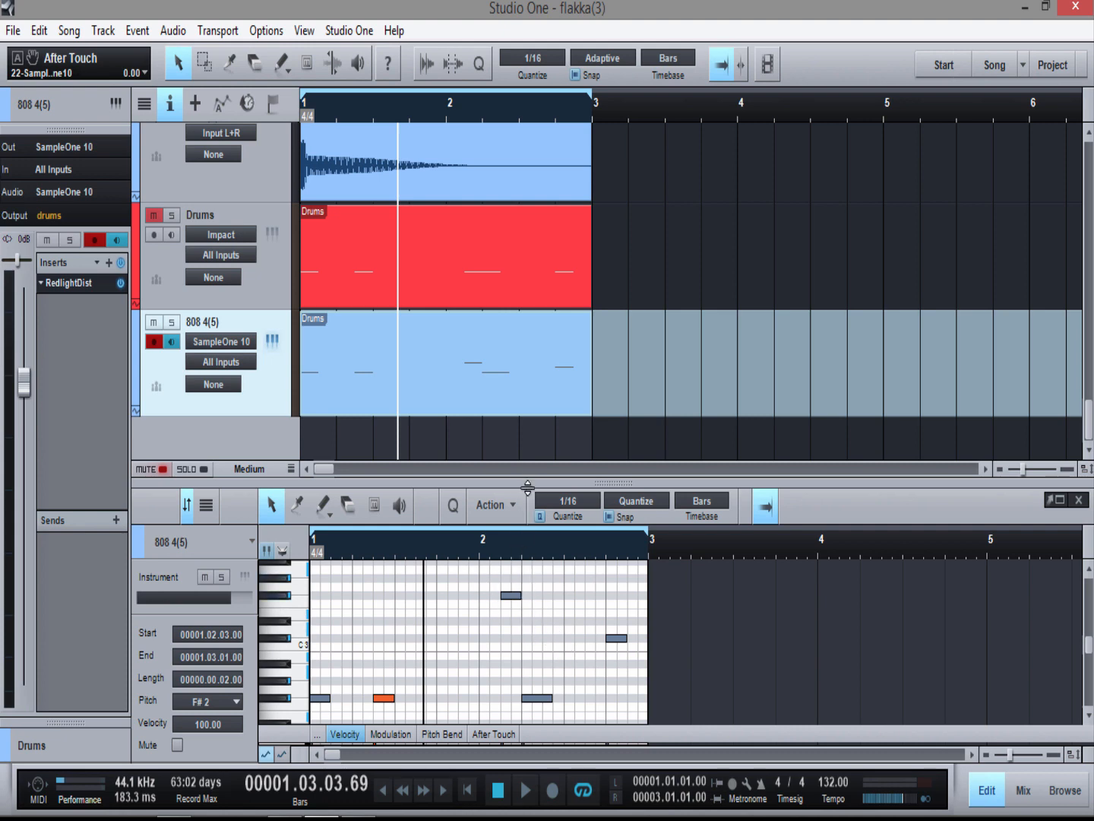
# Step: Lengthen the F#3 note to one beat, the bar 2 F#2 note to 0.2.1, and the C#3 note to one beat
pyautogui.moveTo(531, 484); pyautogui.dragTo(534, 403)
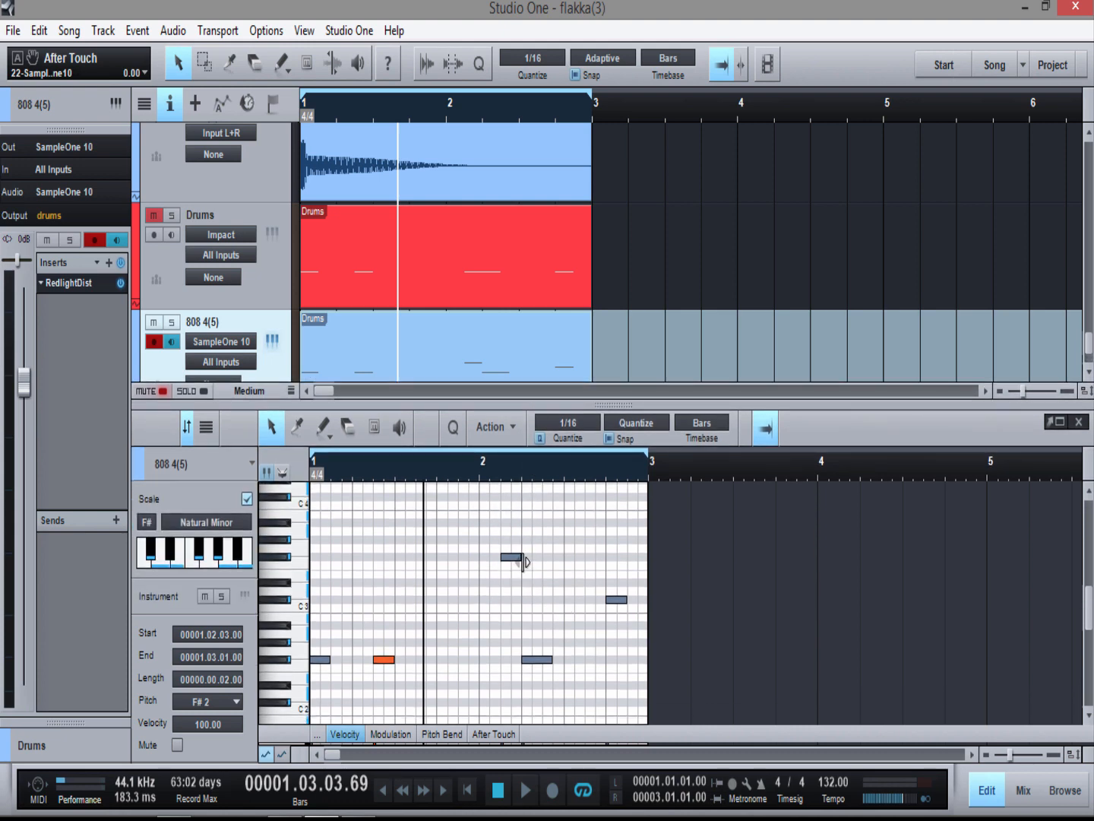
pyautogui.moveTo(523, 562); pyautogui.dragTo(544, 568)
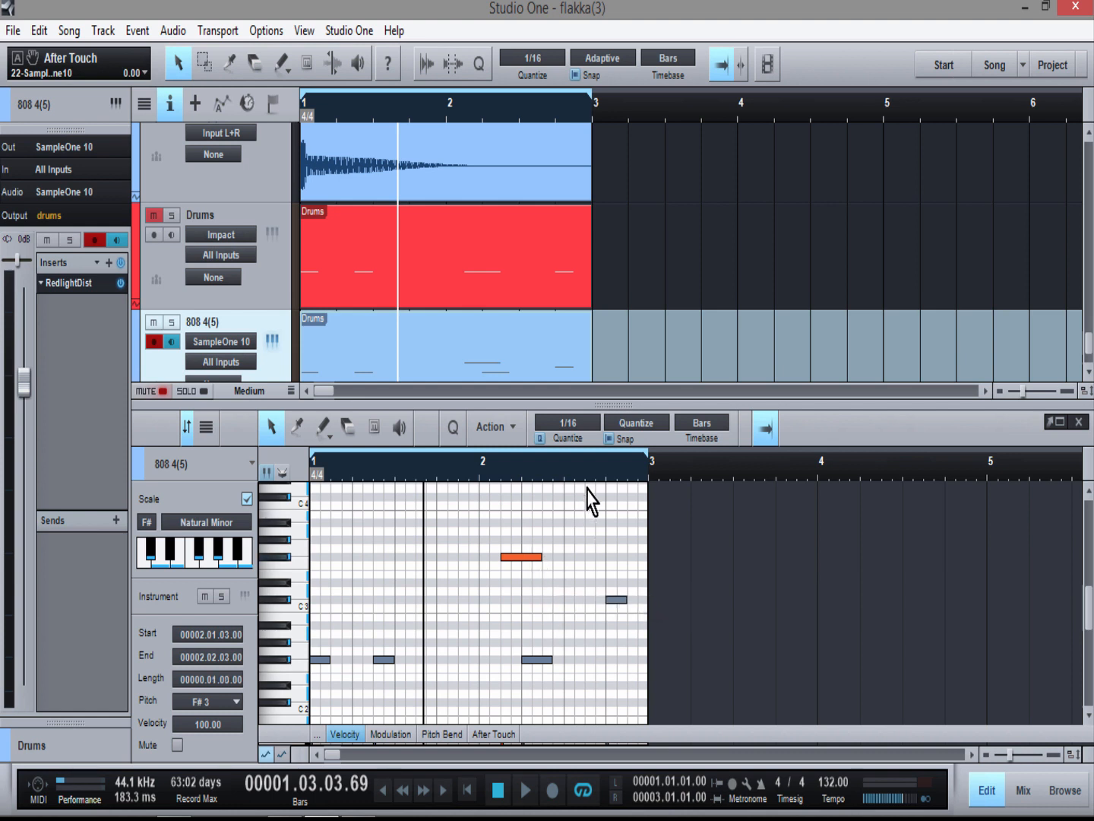
pyautogui.scroll(2, 592, 494)
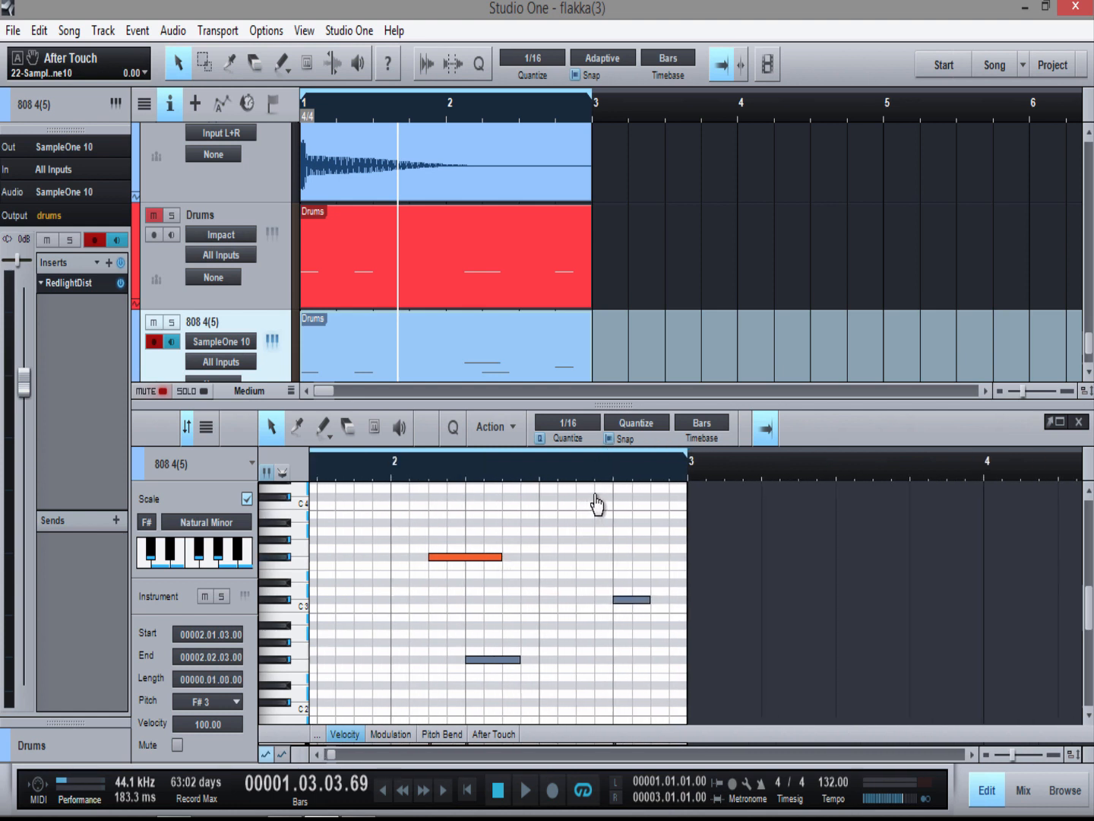
pyautogui.scroll(-2, 596, 497)
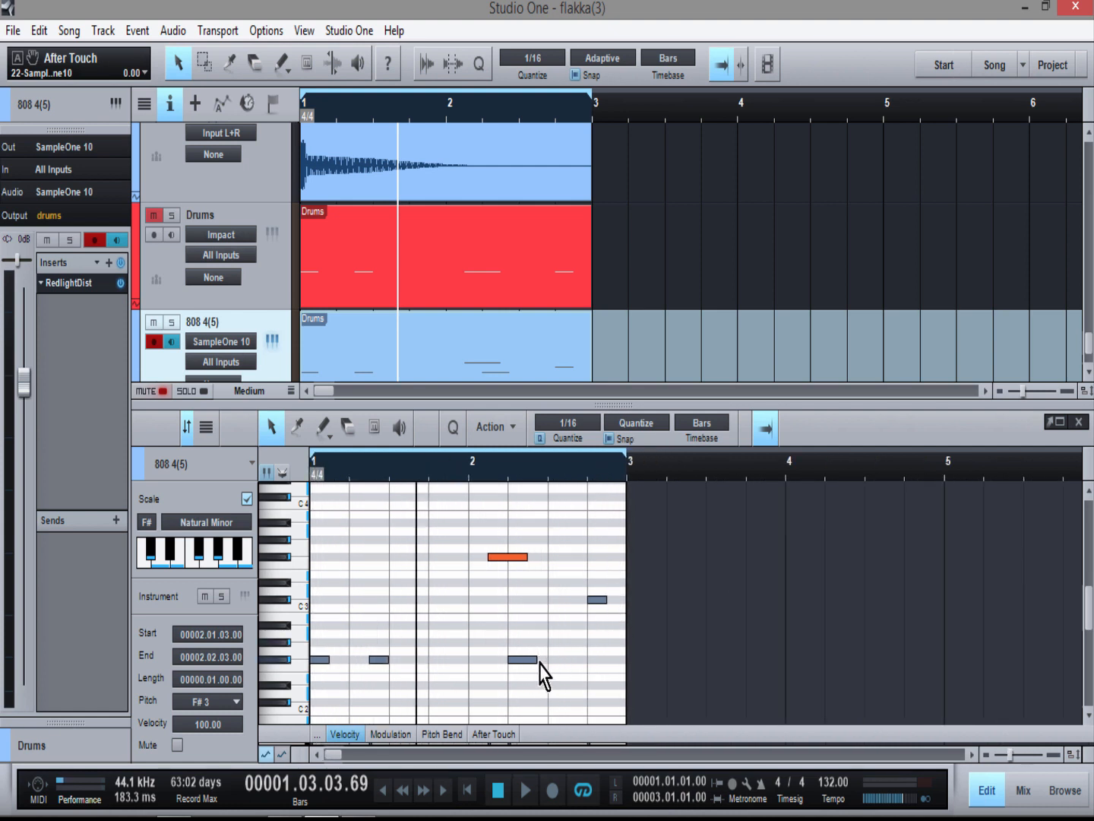
pyautogui.moveTo(535, 659); pyautogui.dragTo(597, 667)
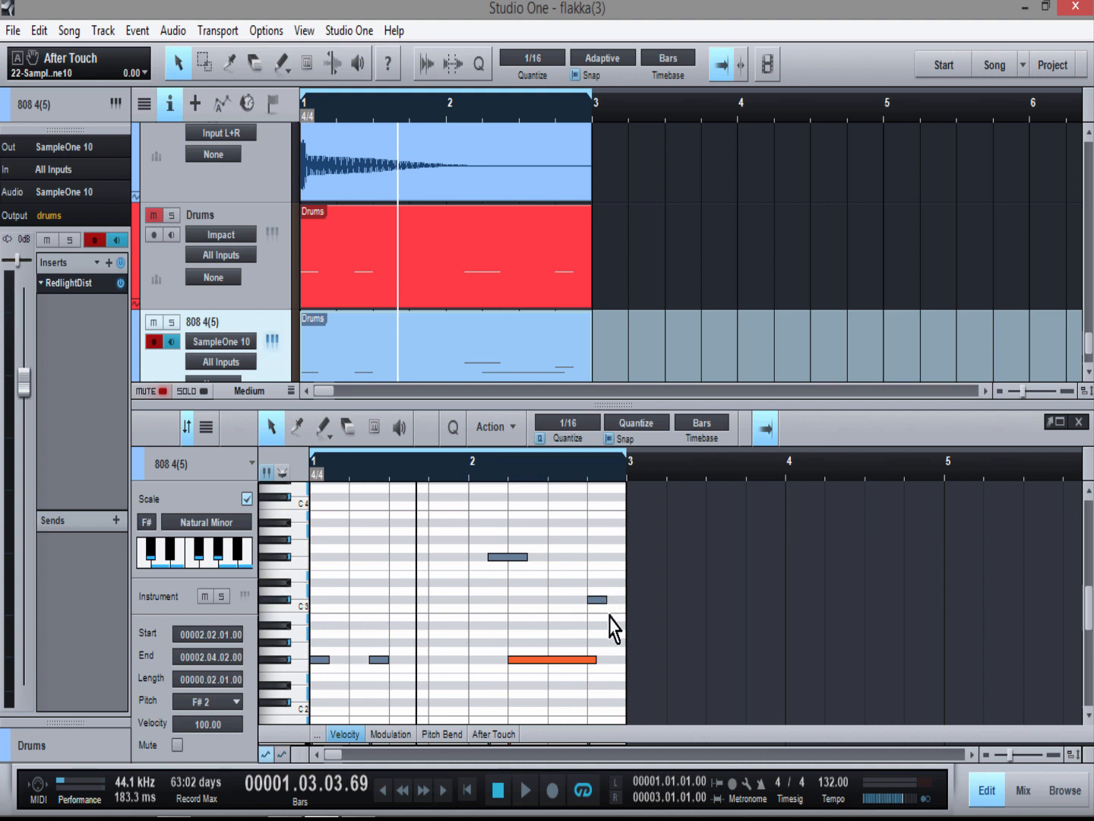
pyautogui.moveTo(605, 599); pyautogui.dragTo(627, 610)
pyautogui.scroll(2, 525, 489)
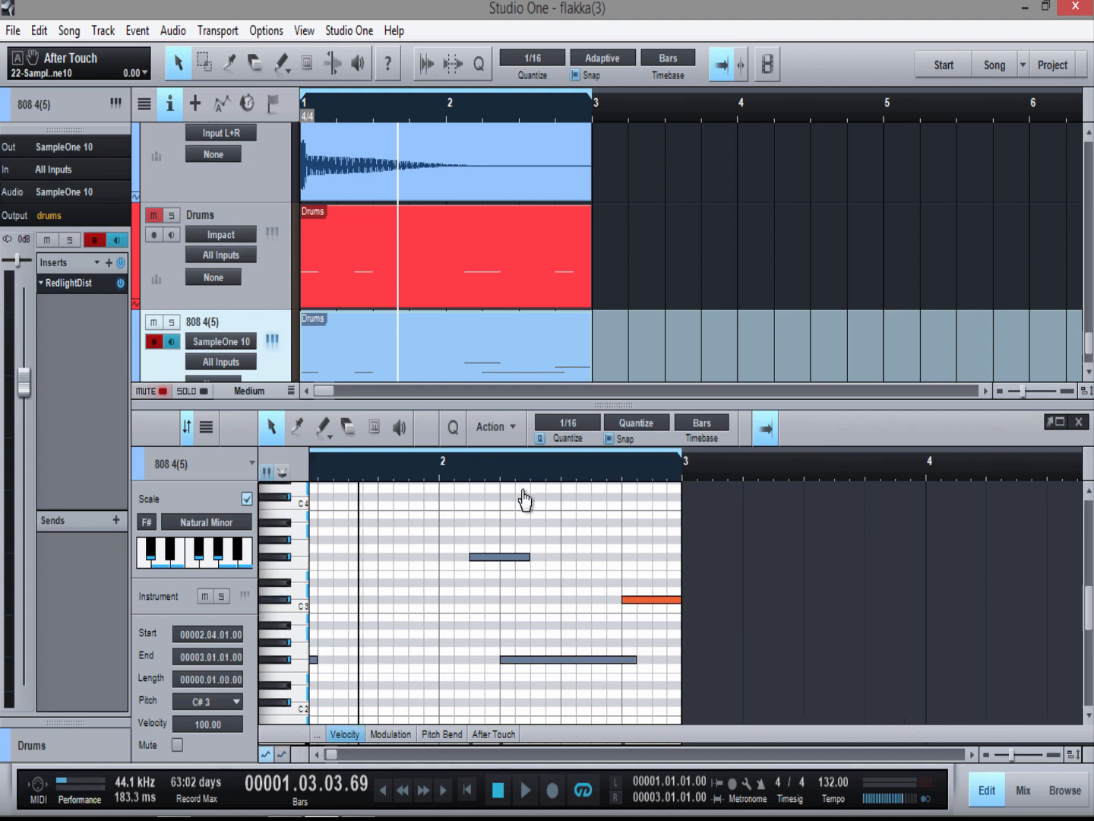
pyautogui.scroll(-2, 524, 494)
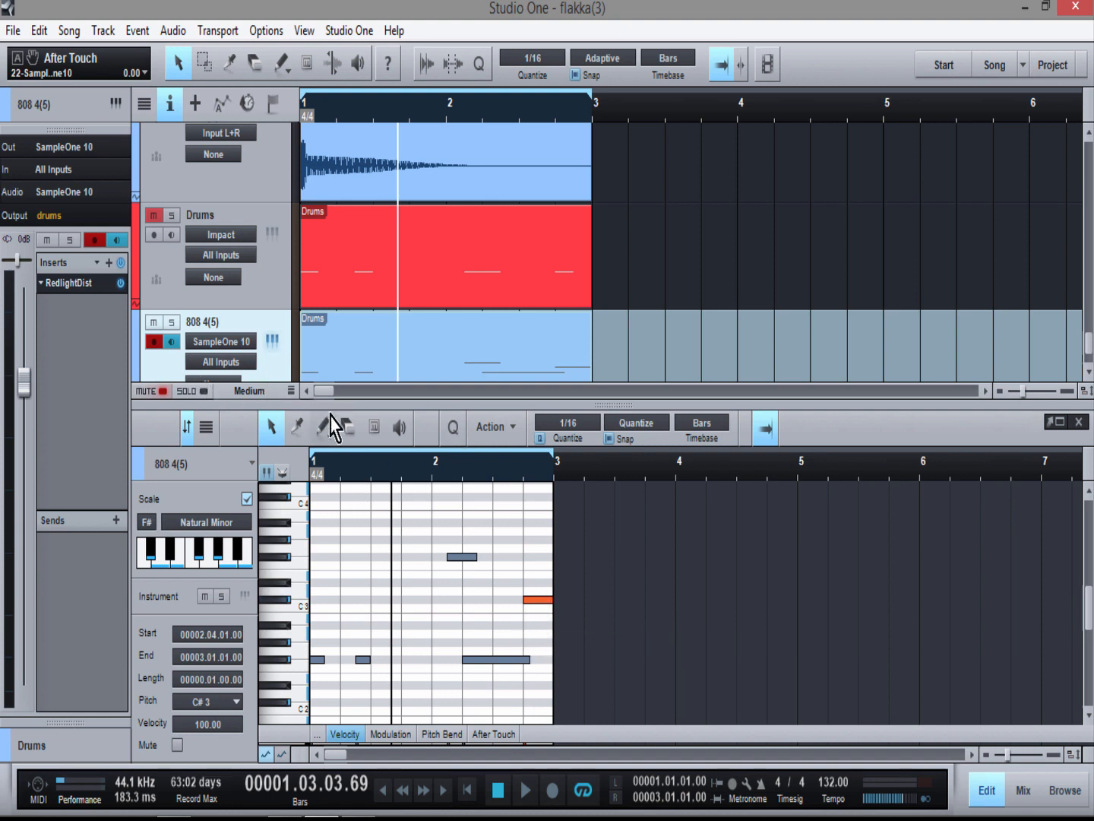
# Step: Shrink the note editor, reopen SampleOne on the 808 4(5) track and turn on Glide
pyautogui.moveTo(332, 464); pyautogui.dragTo(328, 527)
pyautogui.click(272, 437)
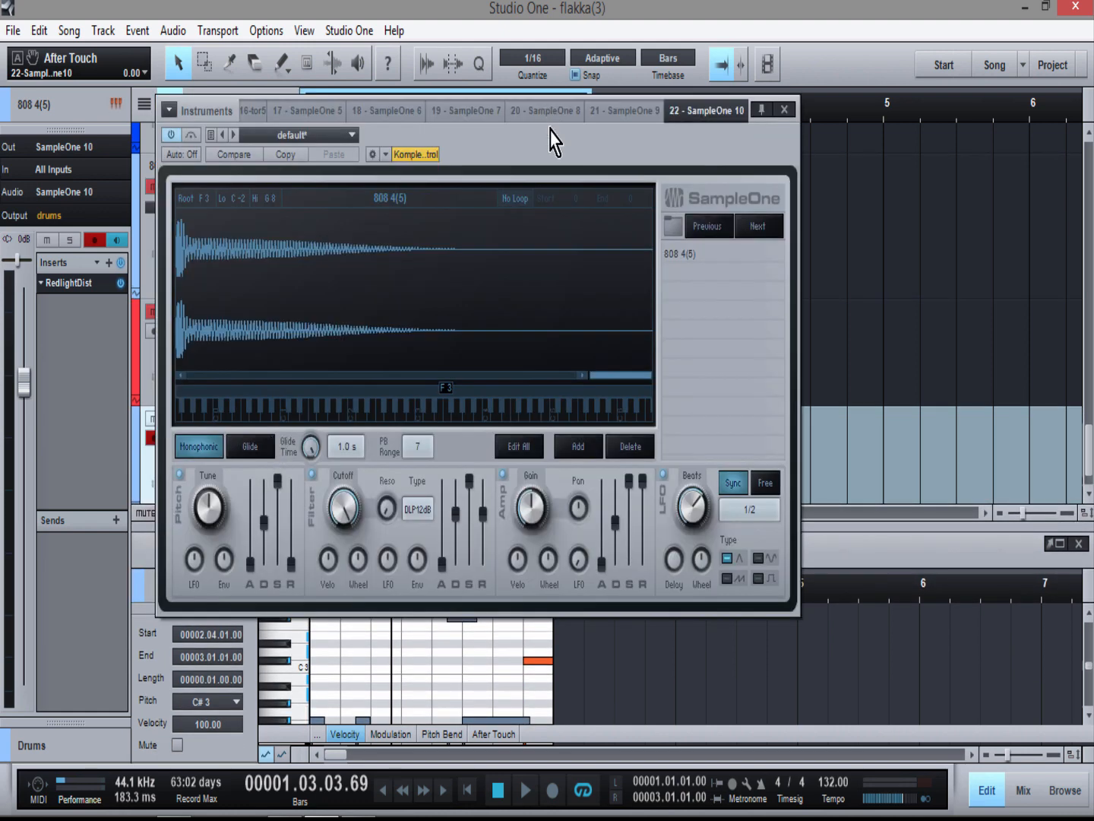
pyautogui.moveTo(550, 130); pyautogui.dragTo(553, 58)
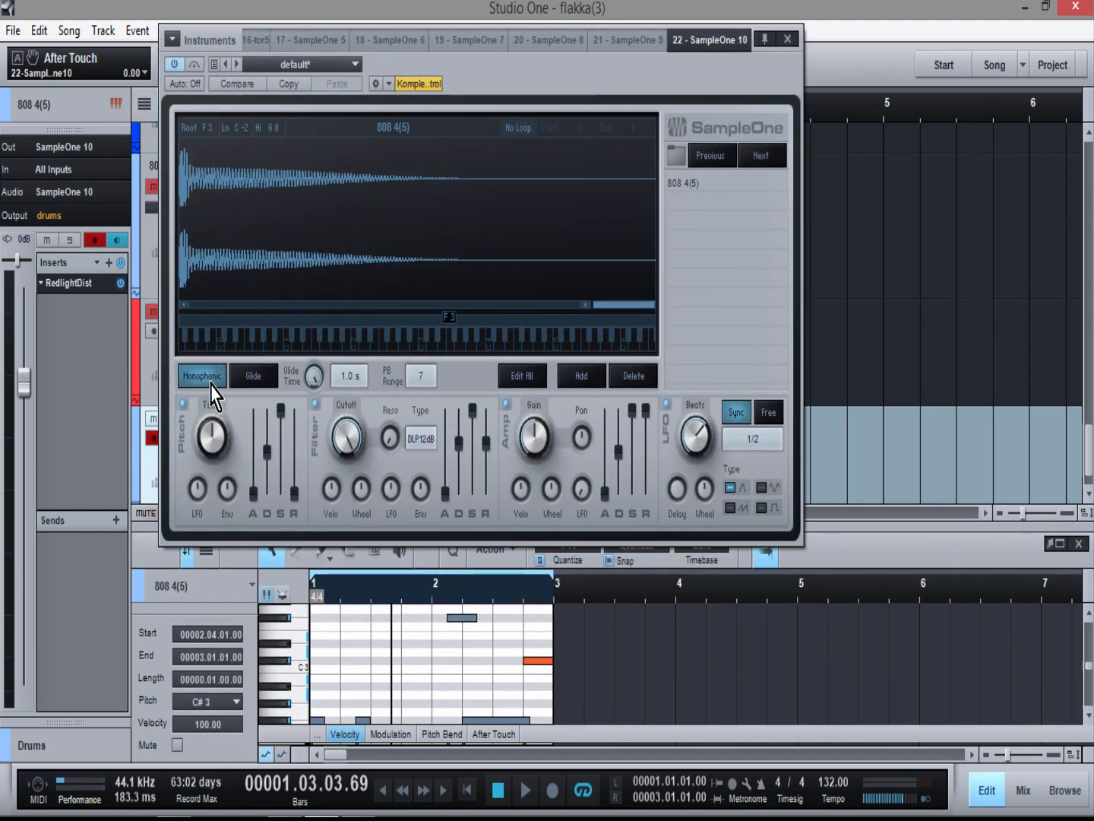
pyautogui.click(255, 376)
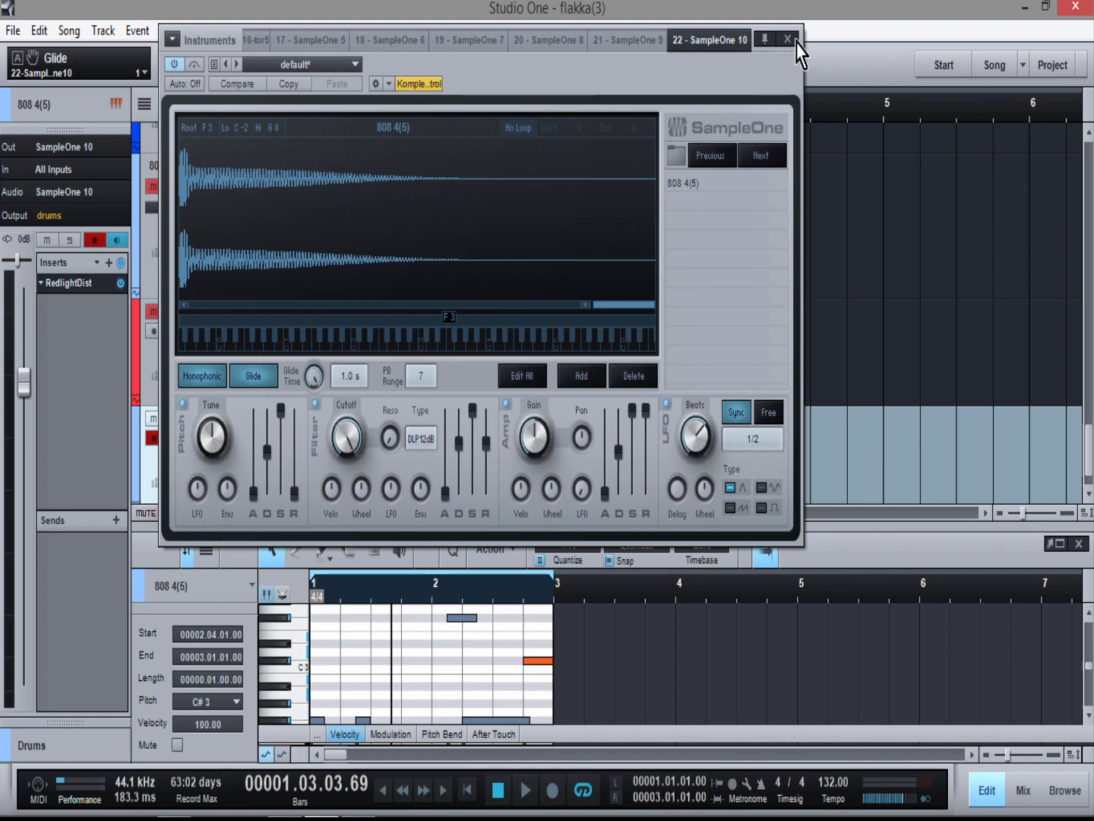
# Step: Close SampleOne, enlarge the note editor and lengthen the bar 2 F#2 note to 0.2.2 so it overlaps the C#3 note
pyautogui.moveTo(657, 73); pyautogui.dragTo(530, 55)
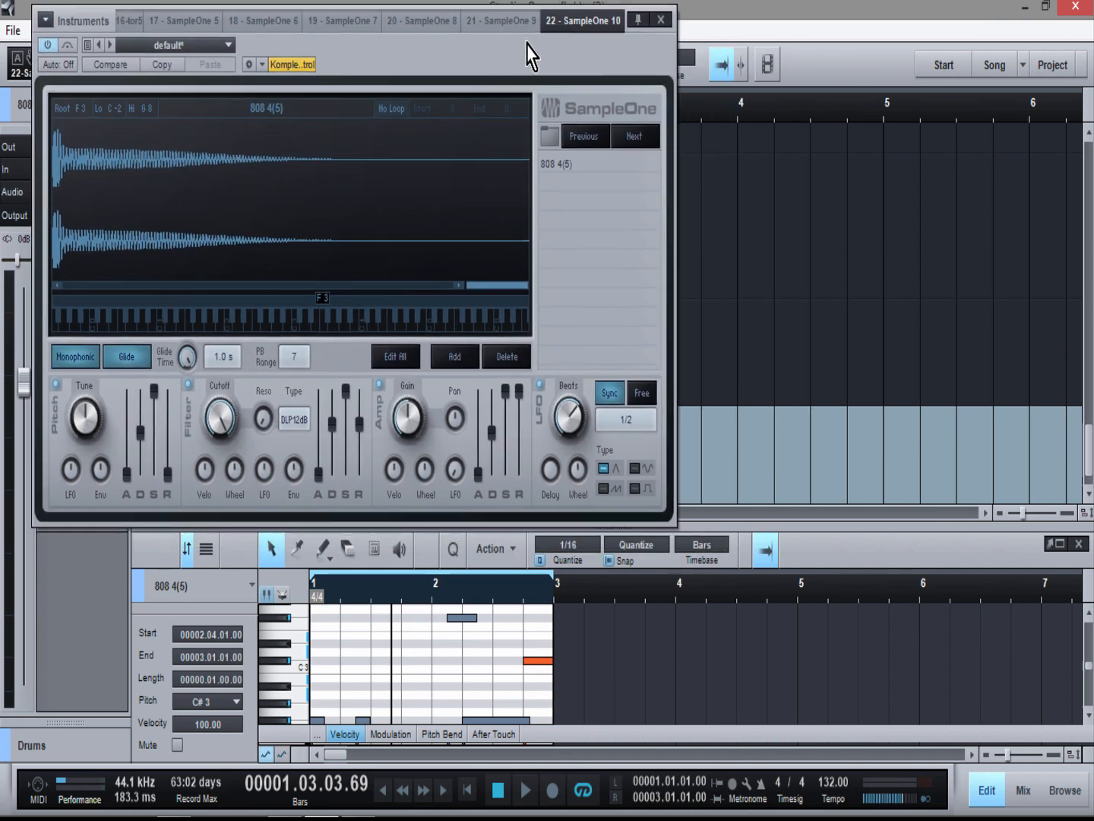
pyautogui.click(659, 20)
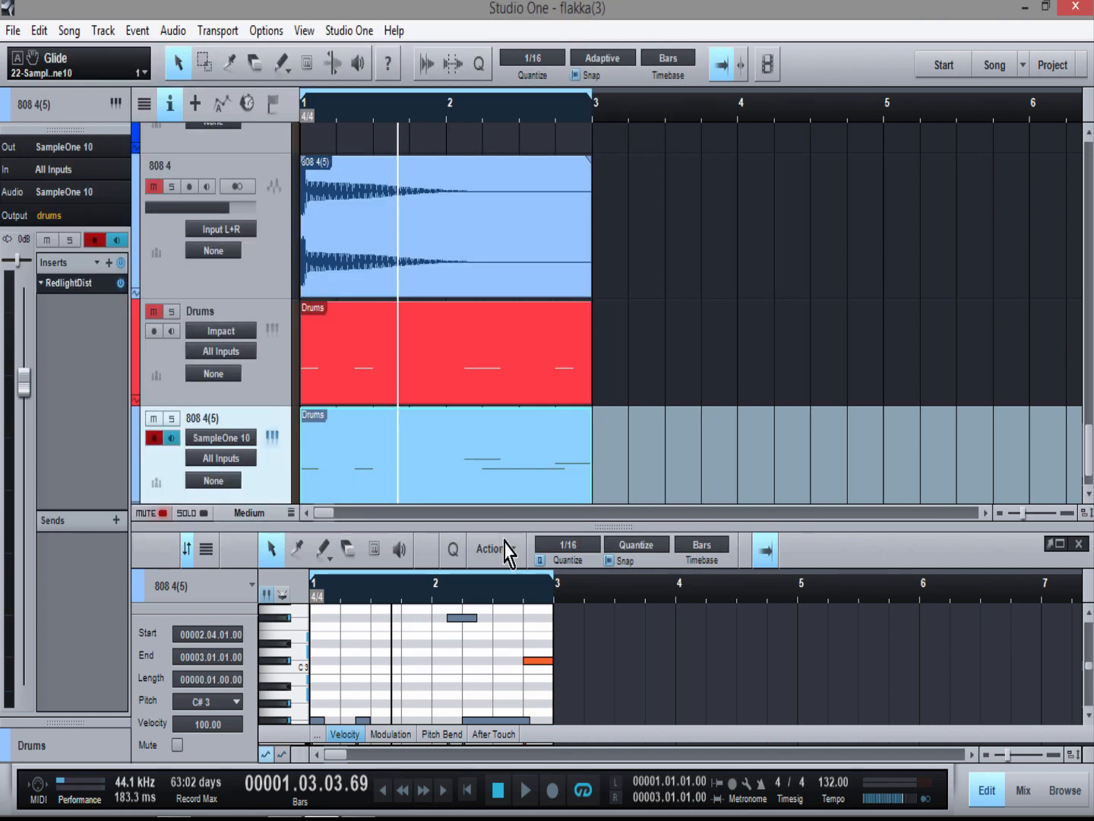
pyautogui.moveTo(502, 527); pyautogui.dragTo(501, 312)
pyautogui.moveTo(460, 392)
pyautogui.mouseDown()
pyautogui.moveTo(458, 439)
pyautogui.moveTo(456, 414)
pyautogui.mouseUp()
pyautogui.scroll(5, 457, 427)
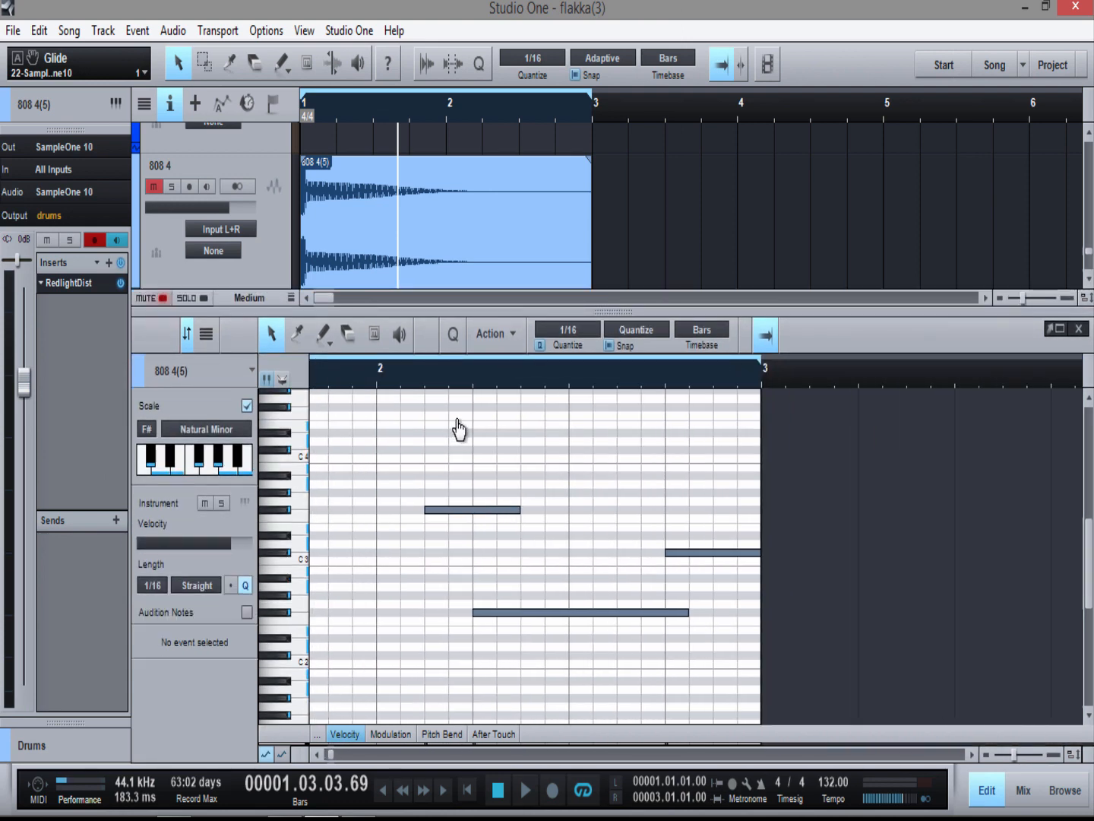
pyautogui.scroll(-2, 458, 426)
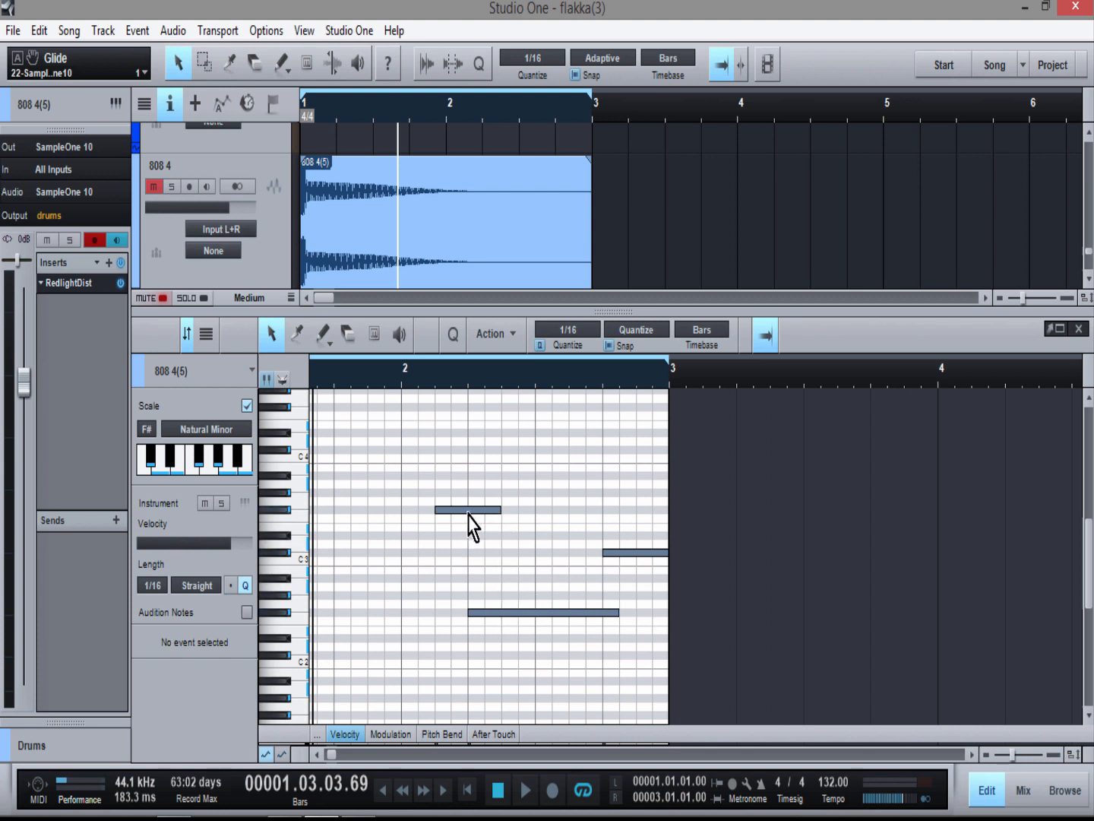
pyautogui.moveTo(469, 513)
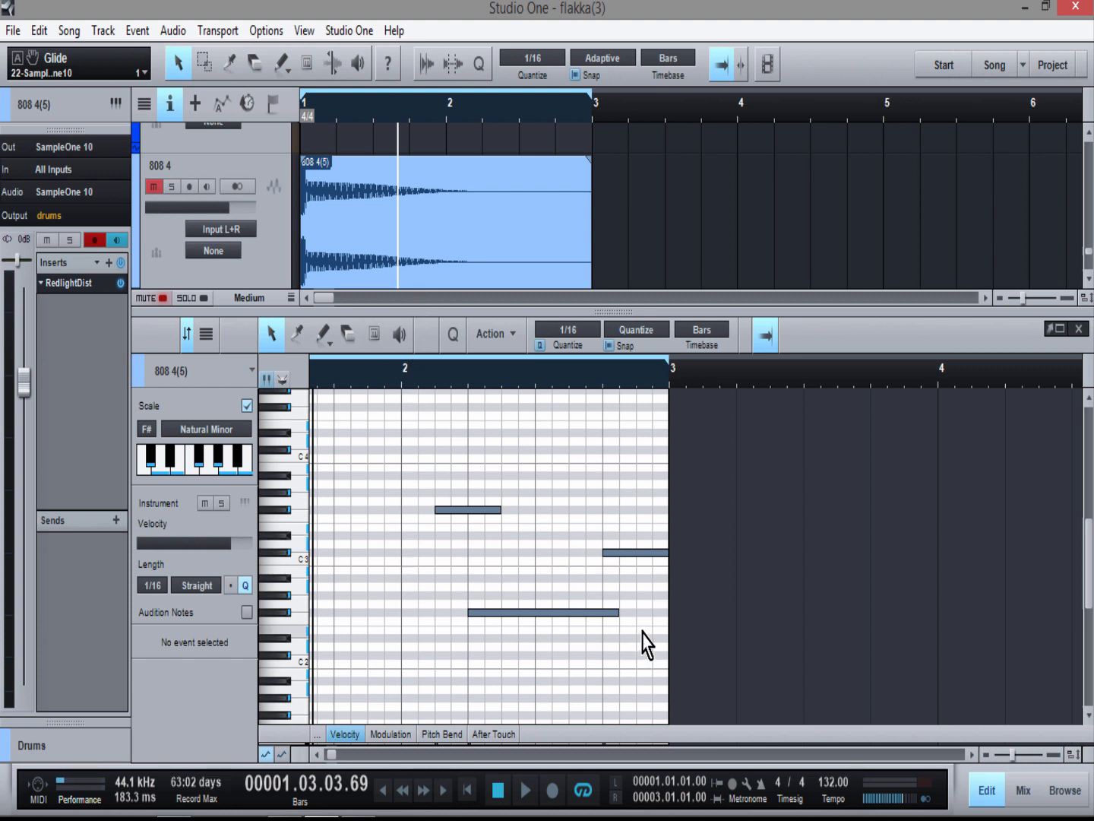
pyautogui.click(618, 612)
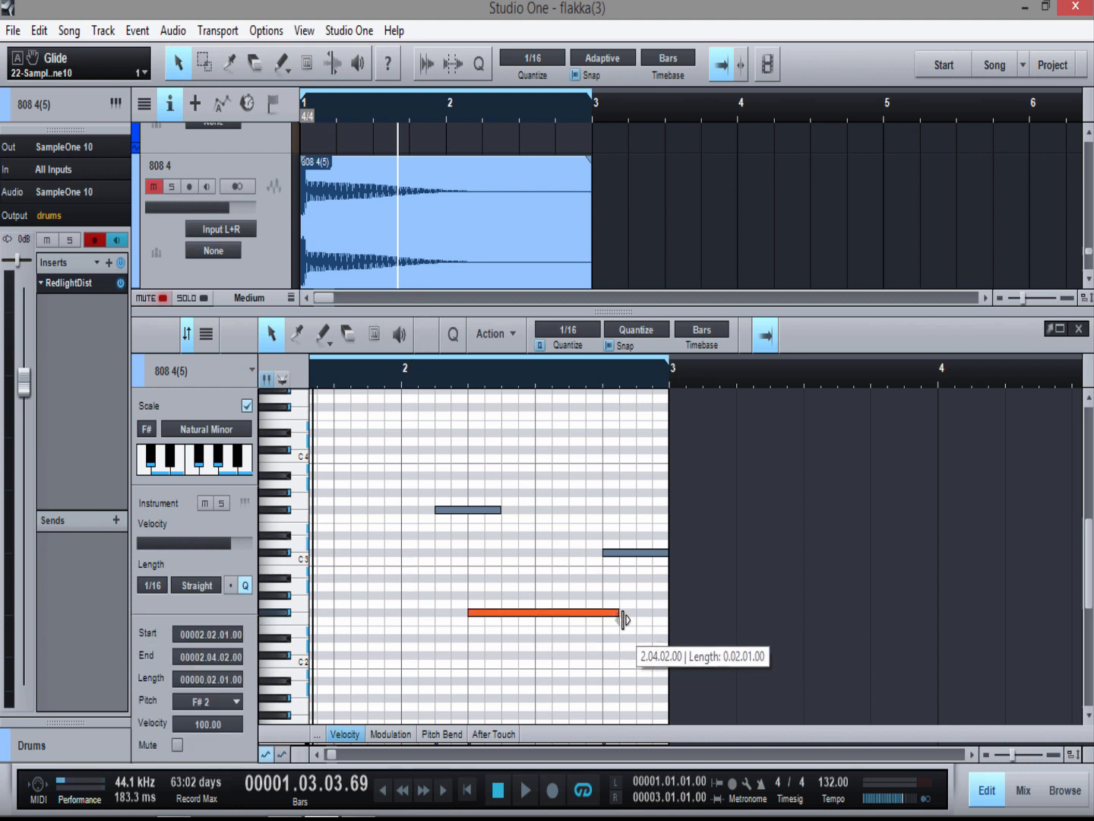
pyautogui.moveTo(619, 613); pyautogui.dragTo(635, 612)
# Step: Try a pitch bend range of 0 in SampleOne on the 808 4(5) track, restore it to 7 and close the instrument
pyautogui.moveTo(466, 312); pyautogui.dragTo(467, 447)
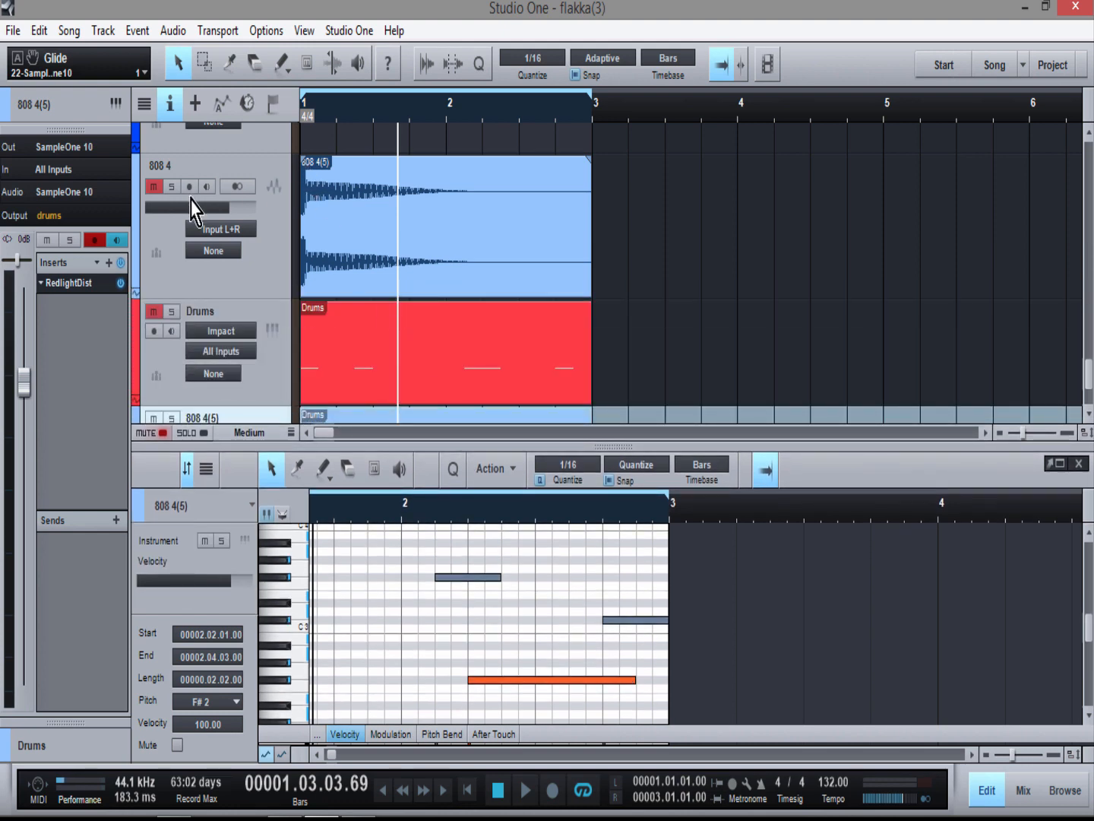
pyautogui.scroll(-3, 431, 273)
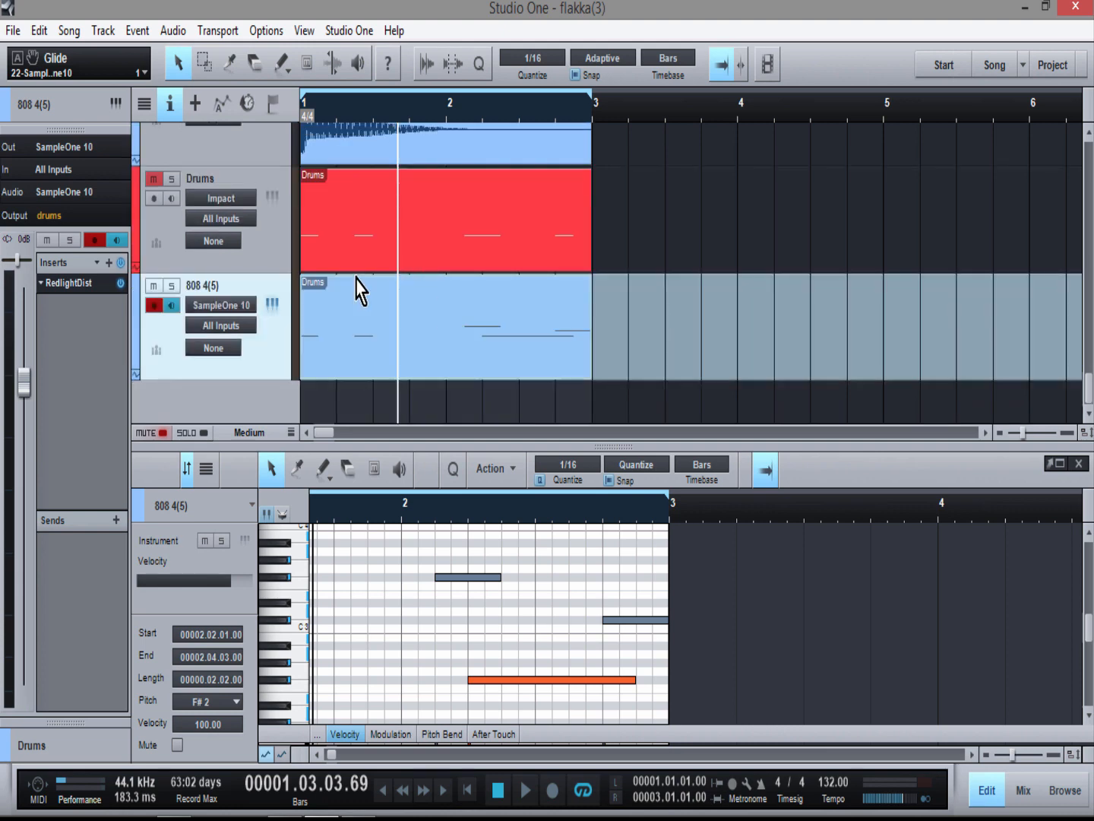
pyautogui.click(272, 304)
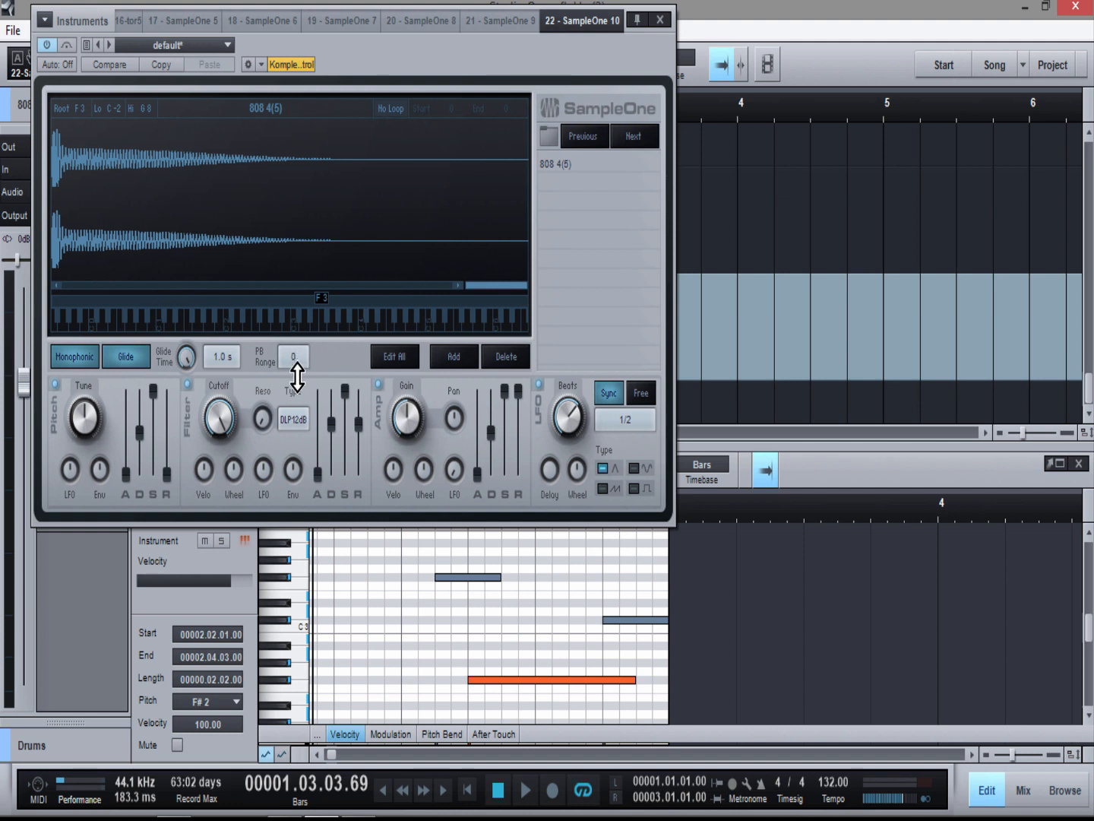
pyautogui.moveTo(297, 378); pyautogui.dragTo(307, 367)
pyautogui.click(660, 20)
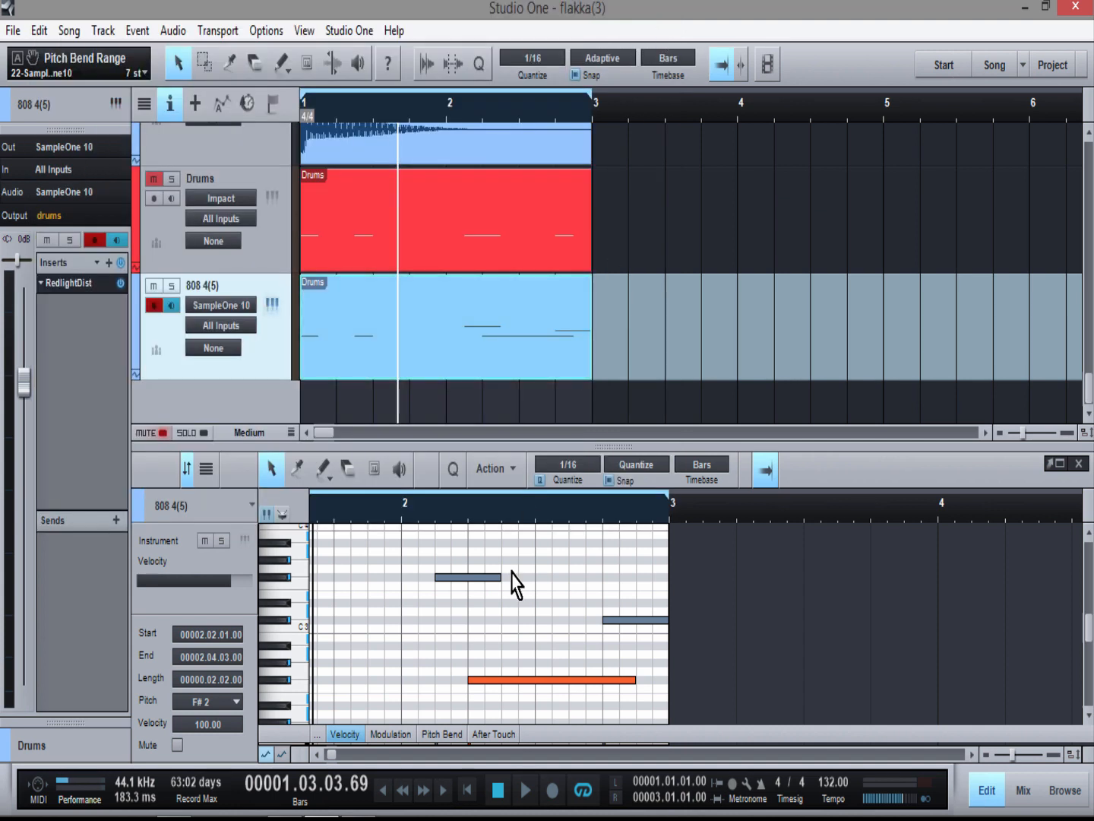
# Step: Play the 808 pattern from the start and compare it with SampleOne's Glide switched off and back on
pyautogui.press(',')
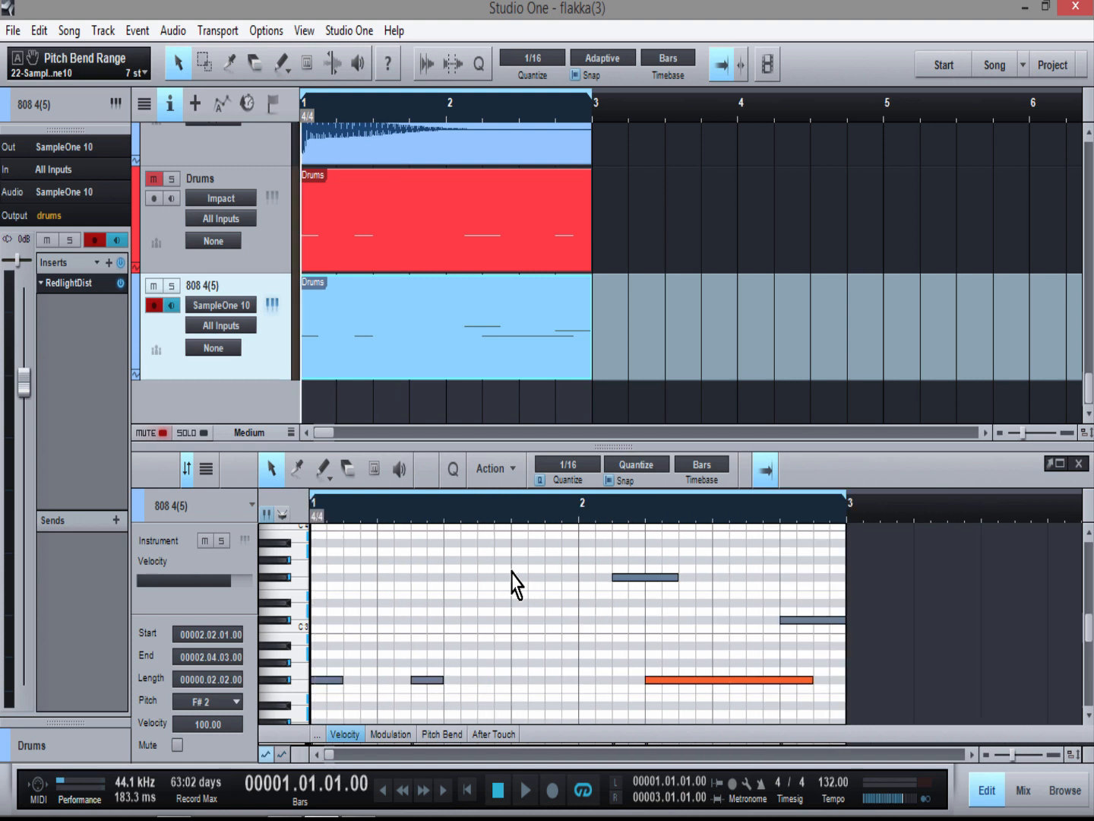
pyautogui.press('space')
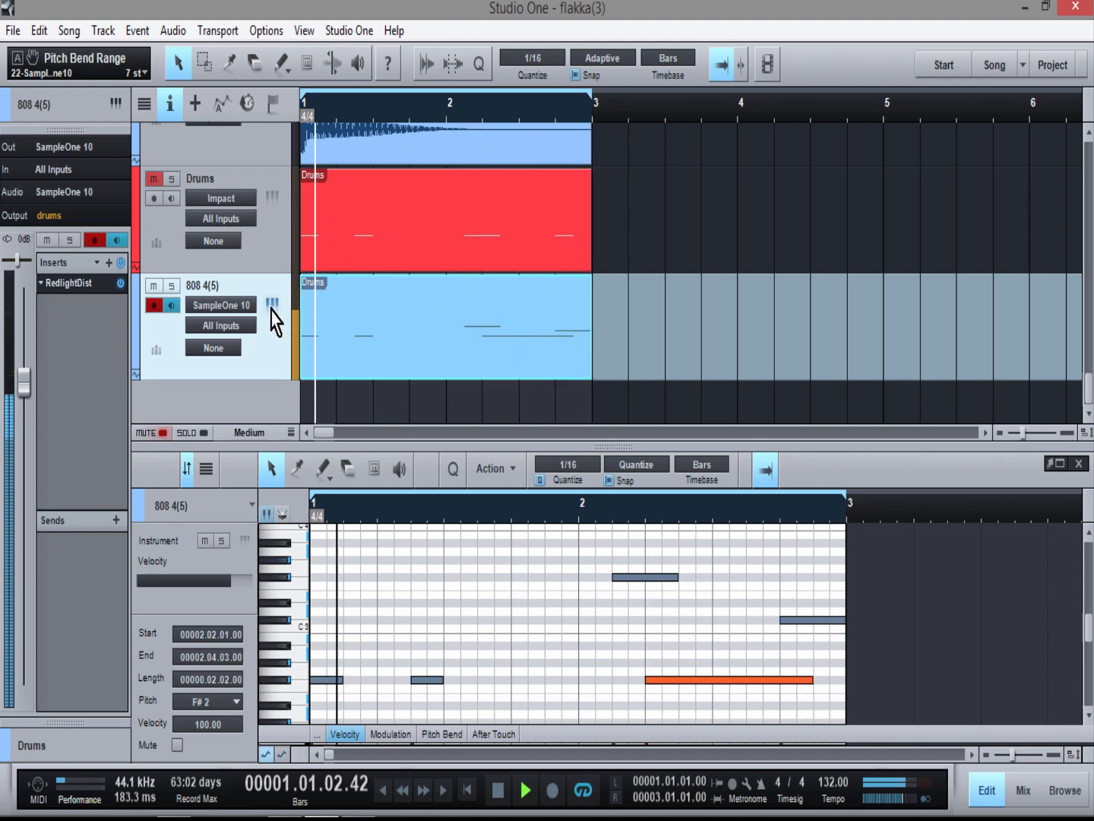
pyautogui.click(272, 304)
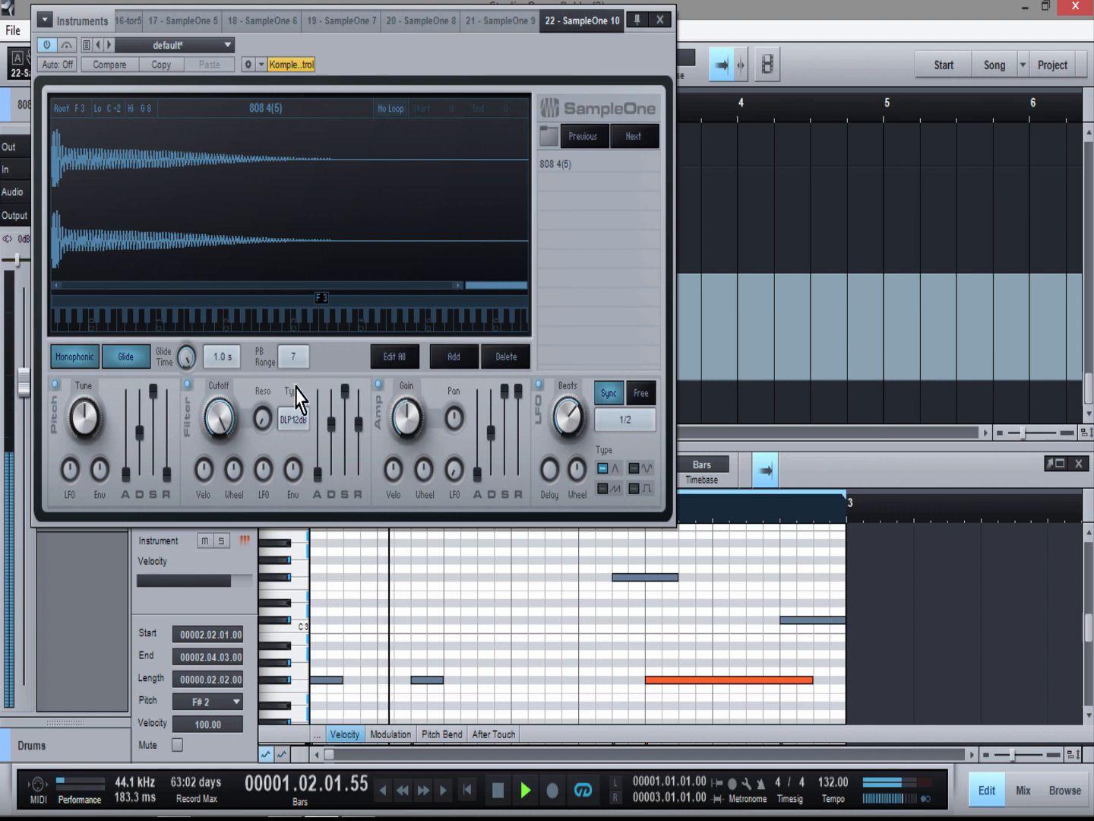
pyautogui.click(132, 363)
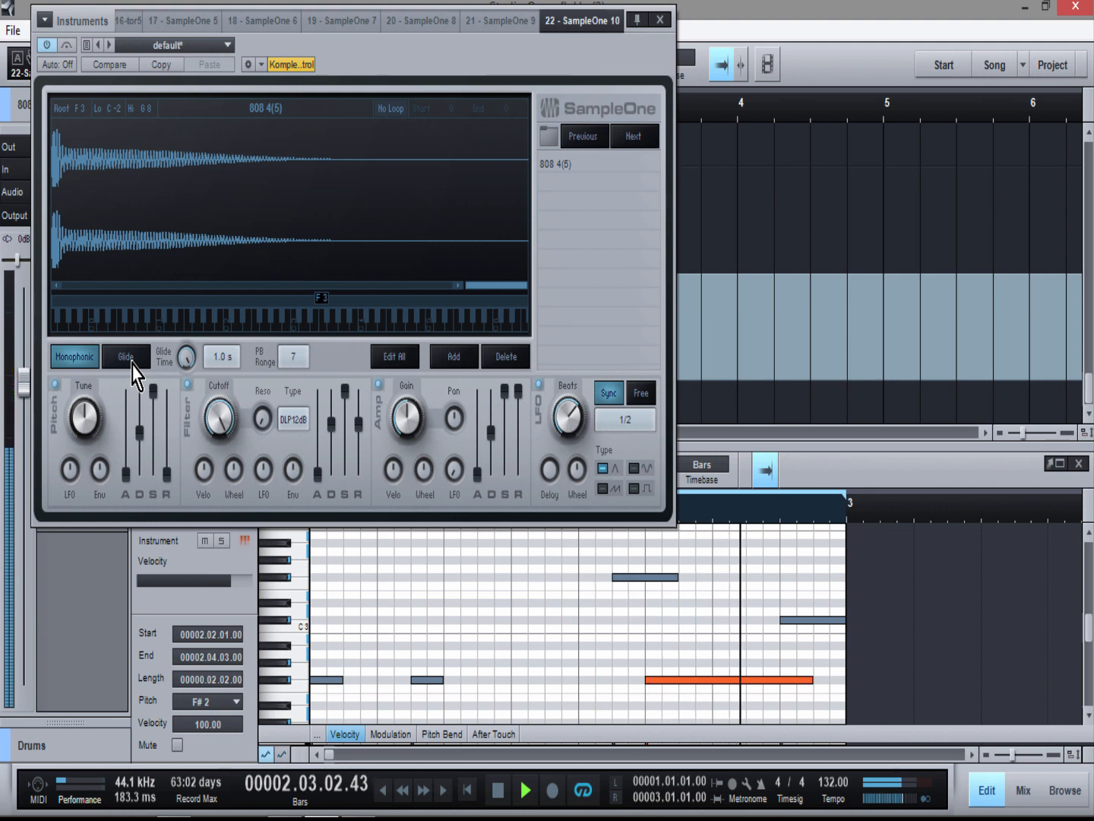
pyautogui.click(127, 356)
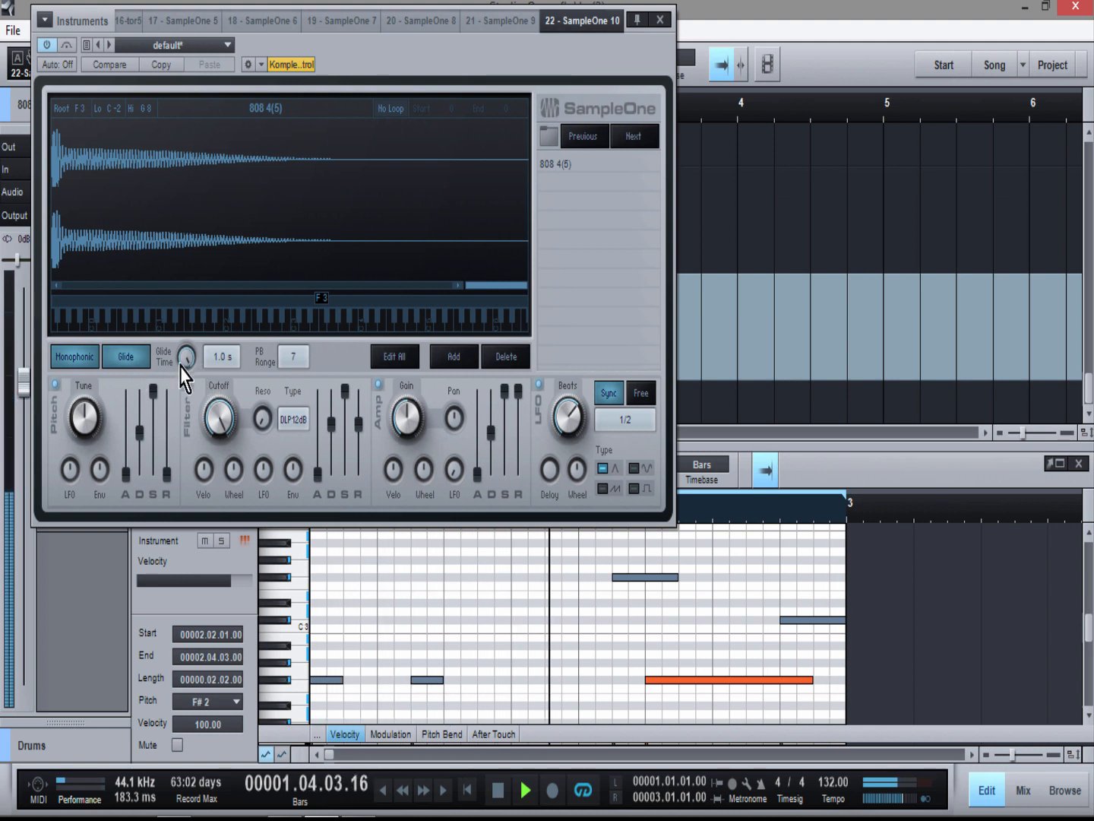
# Step: Compare glide times of 78 ms and 1.0 s during playback, set Glide Time to 41 ms, stop playback and close SampleOne
pyautogui.moveTo(187, 358); pyautogui.dragTo(183, 473)
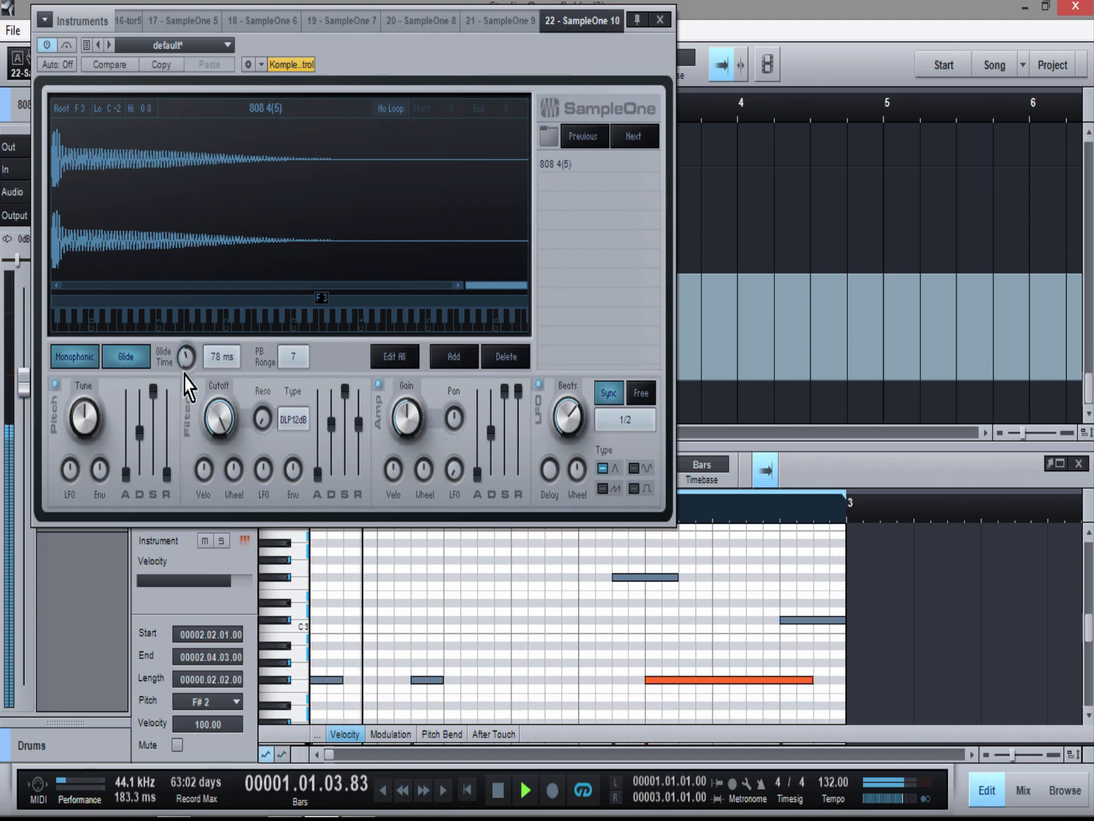
pyautogui.moveTo(186, 356); pyautogui.dragTo(194, 250)
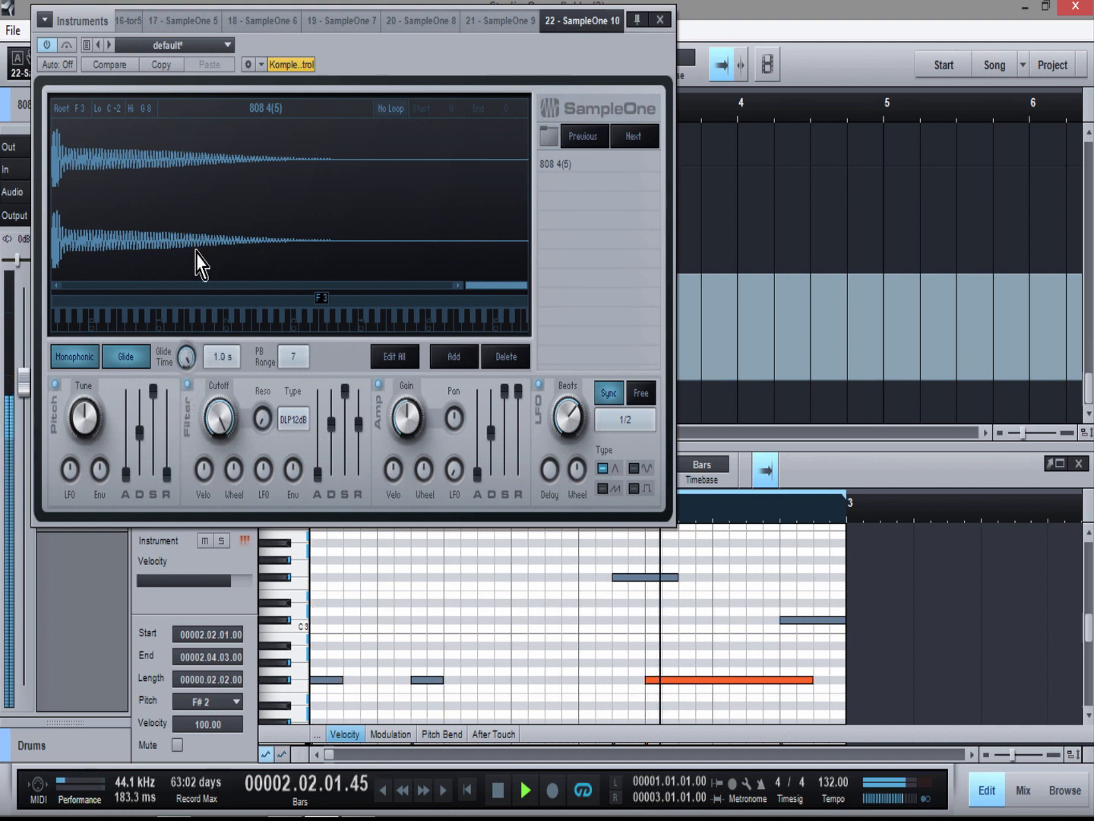
pyautogui.moveTo(183, 359); pyautogui.dragTo(178, 501)
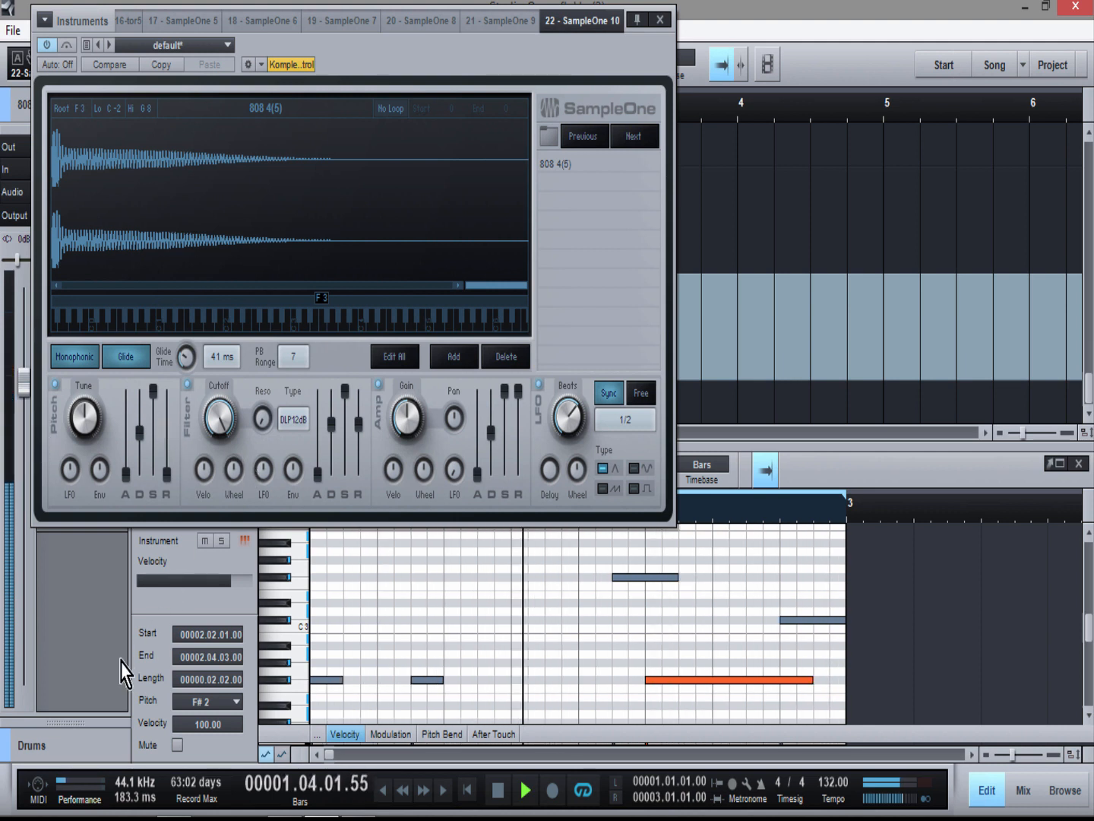
pyautogui.press('space')
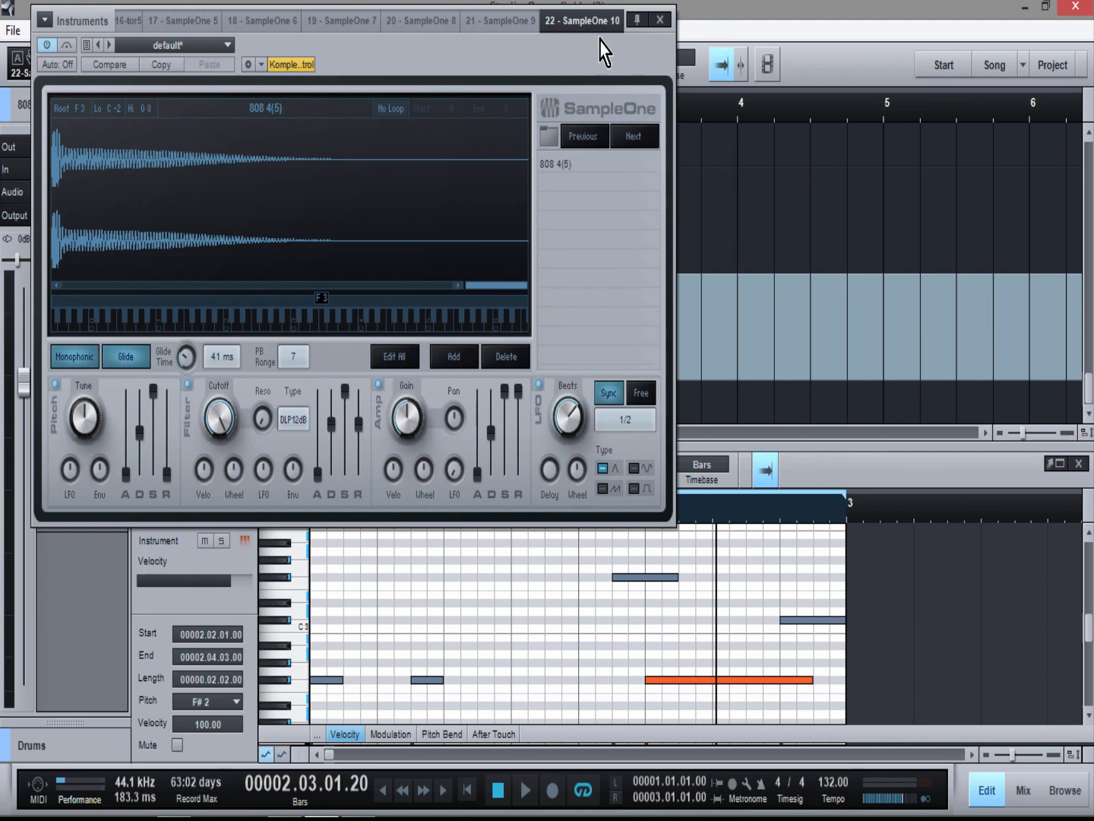
pyautogui.moveTo(604, 46); pyautogui.dragTo(628, 165)
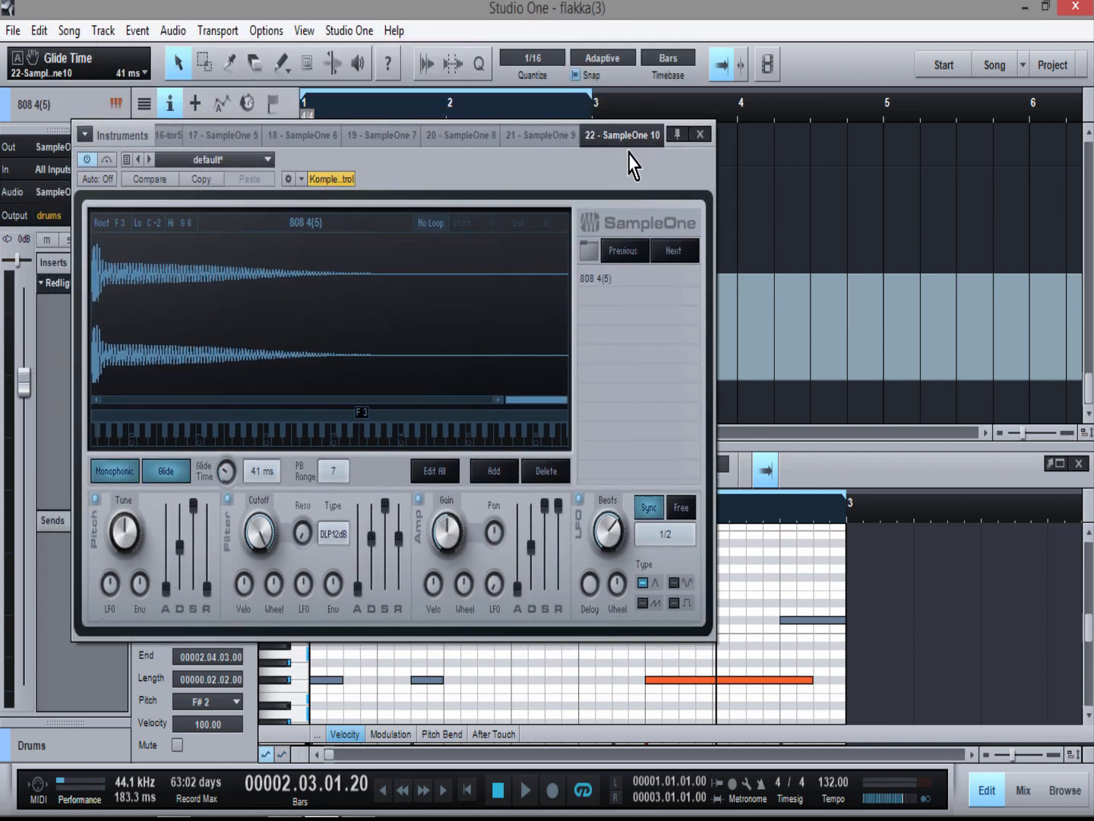
pyautogui.click(697, 135)
# Step: Shrink the note editor to show the drum tracks and unmute the Drums track
pyautogui.scroll(3, 479, 187)
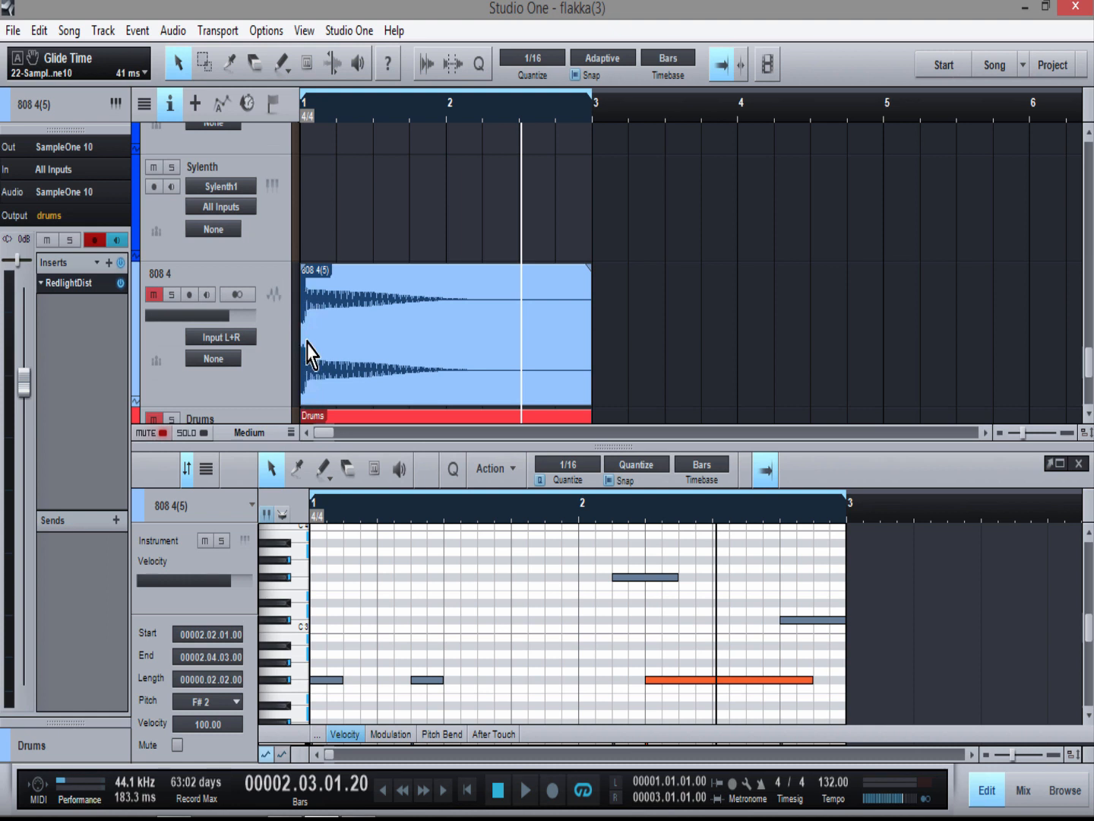
pyautogui.scroll(-3, 539, 190)
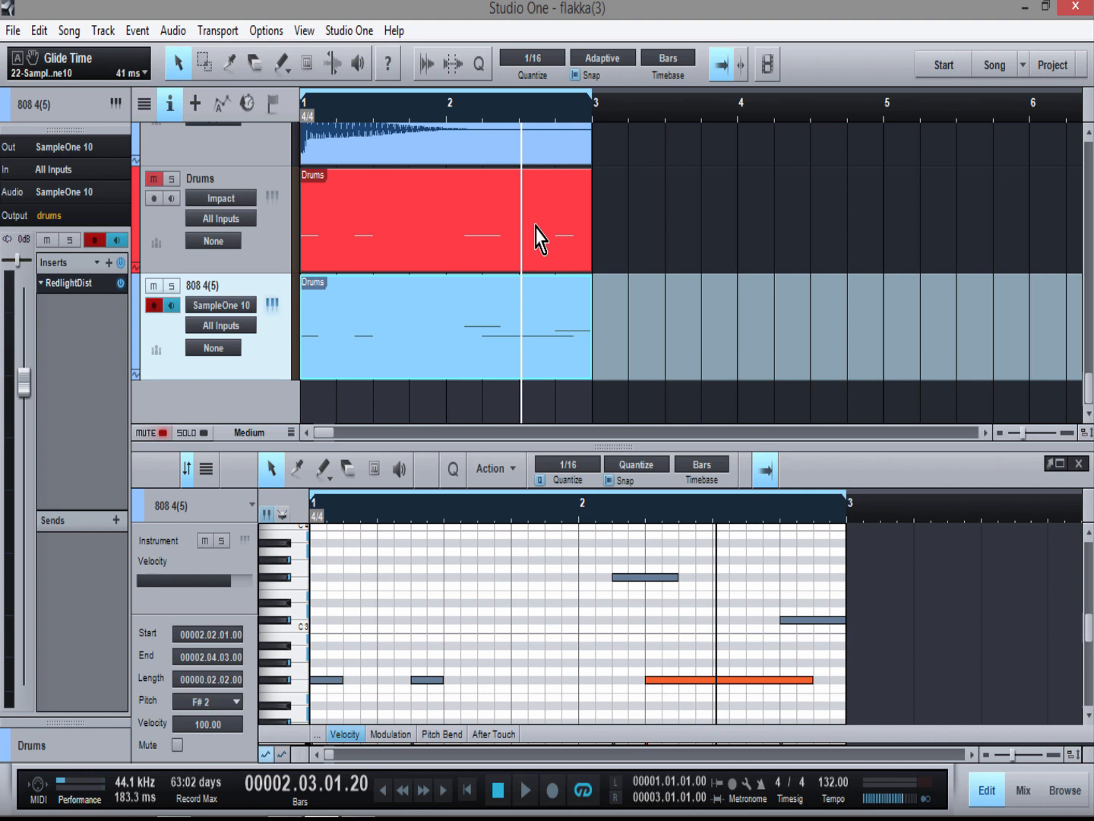
pyautogui.scroll(2, 323, 189)
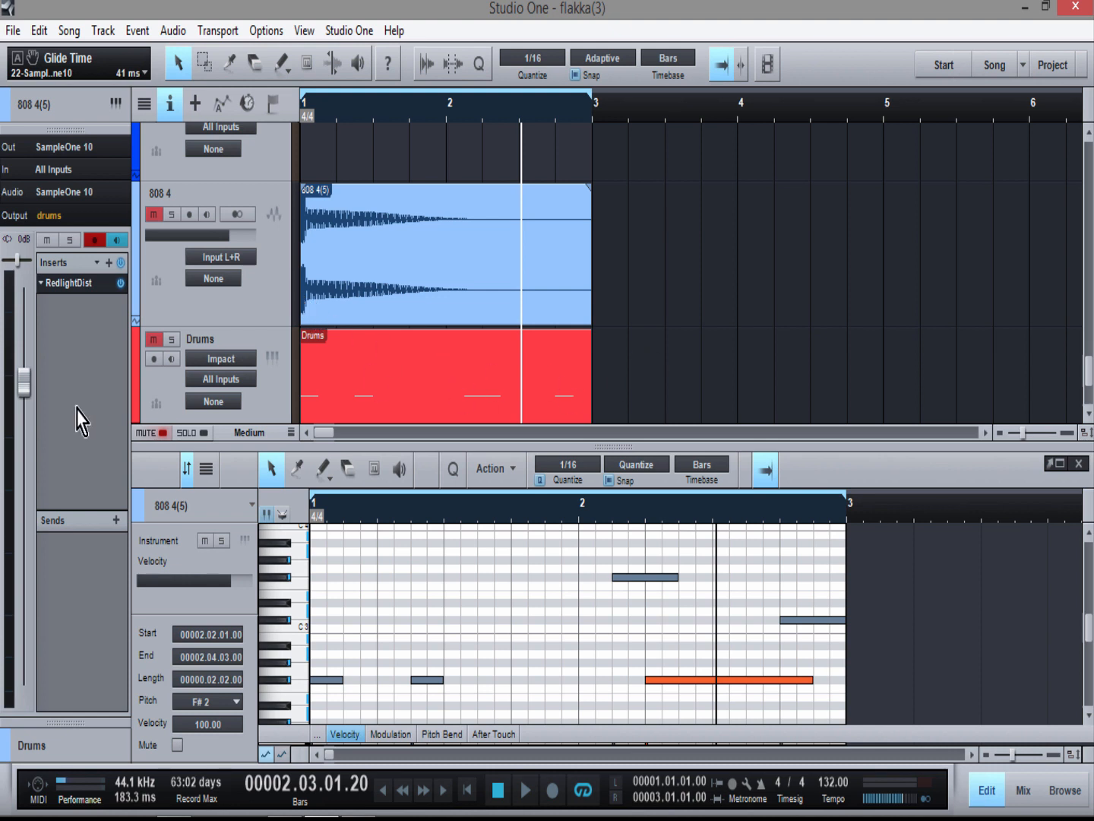
pyautogui.moveTo(355, 450); pyautogui.dragTo(317, 639)
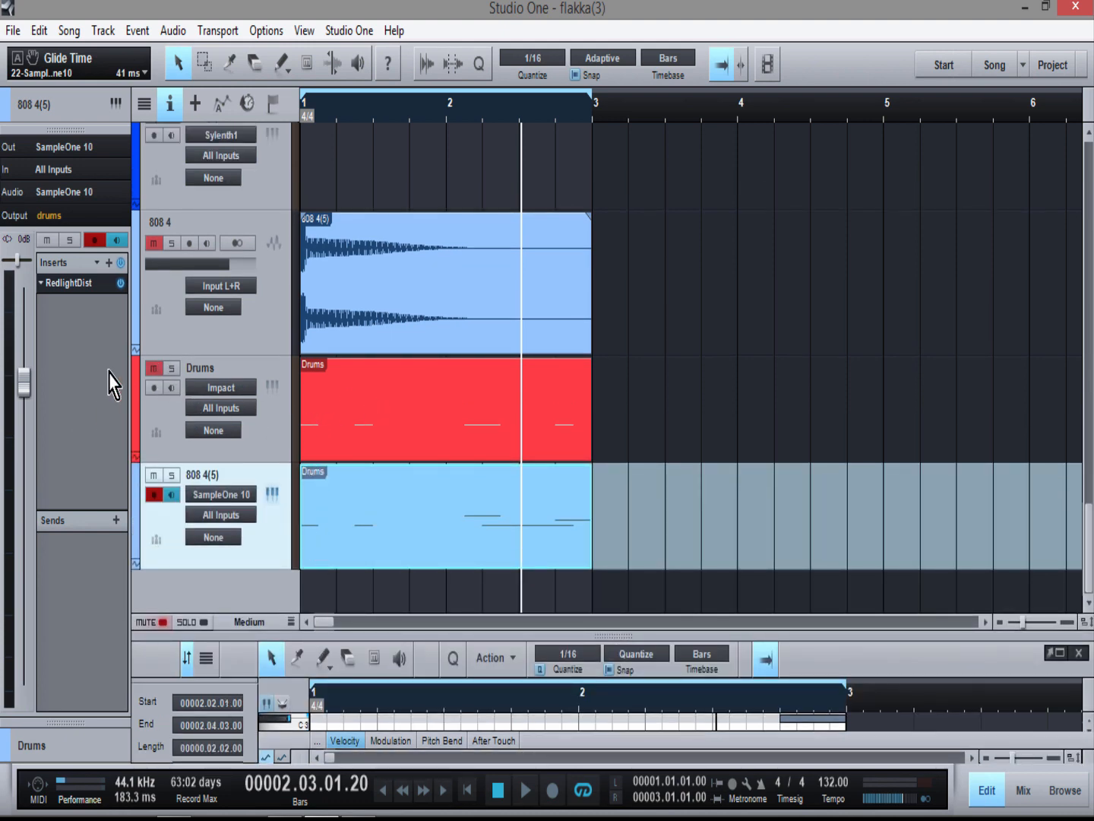
pyautogui.click(152, 368)
# Step: Open Impact on the Drums track, select the Trippy Kick-2 pad to examine its sample, and close the instrument
pyautogui.click(271, 387)
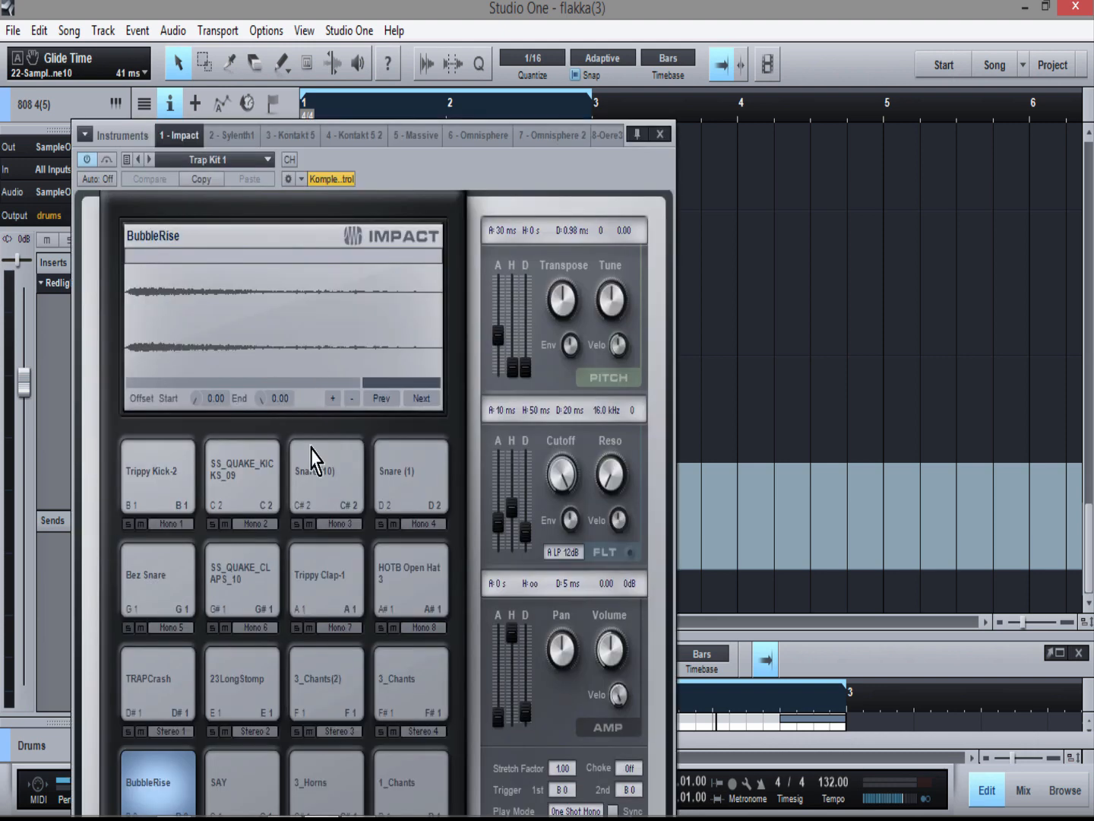
pyautogui.moveTo(370, 182); pyautogui.dragTo(396, 77)
pyautogui.click(291, 61)
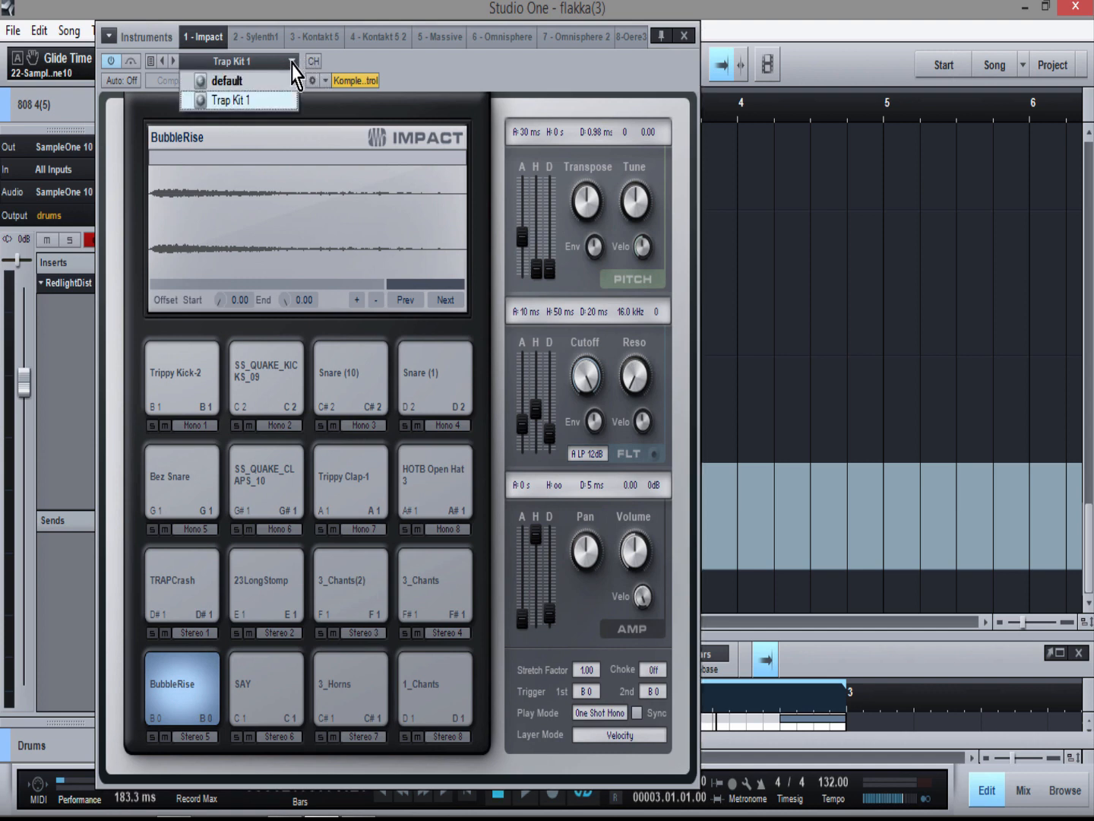
pyautogui.click(291, 60)
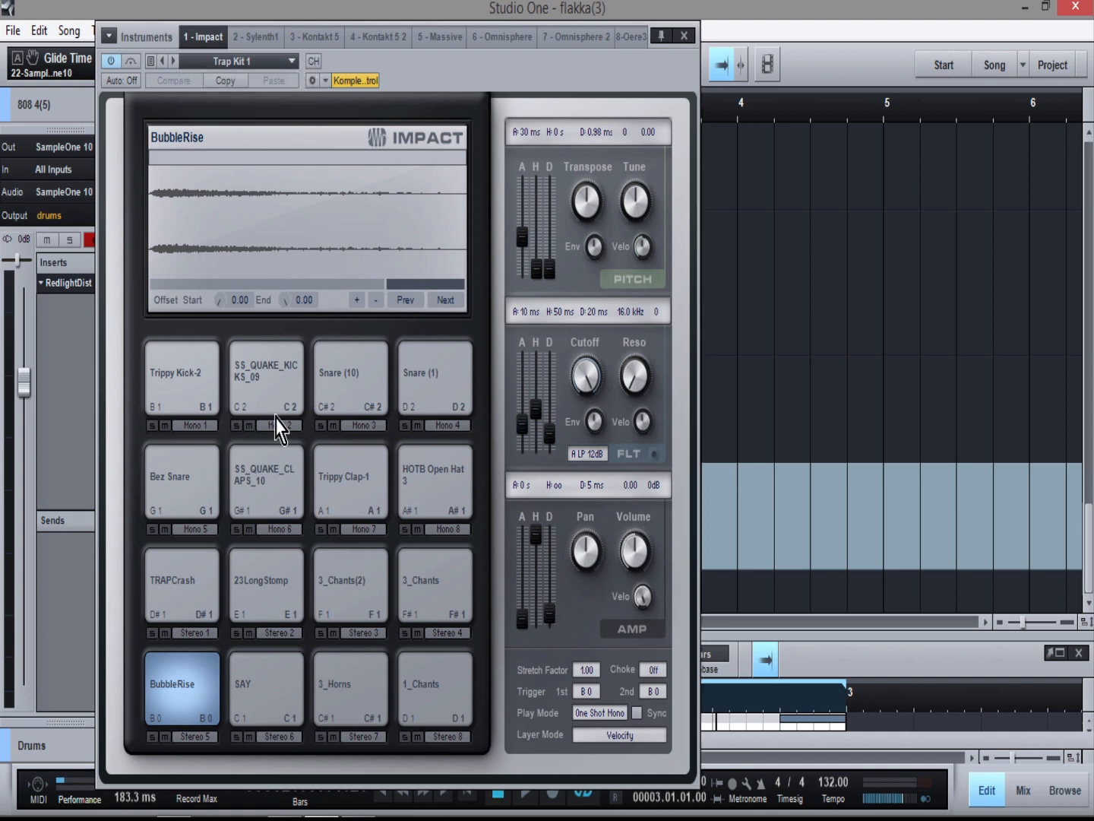
pyautogui.click(211, 392)
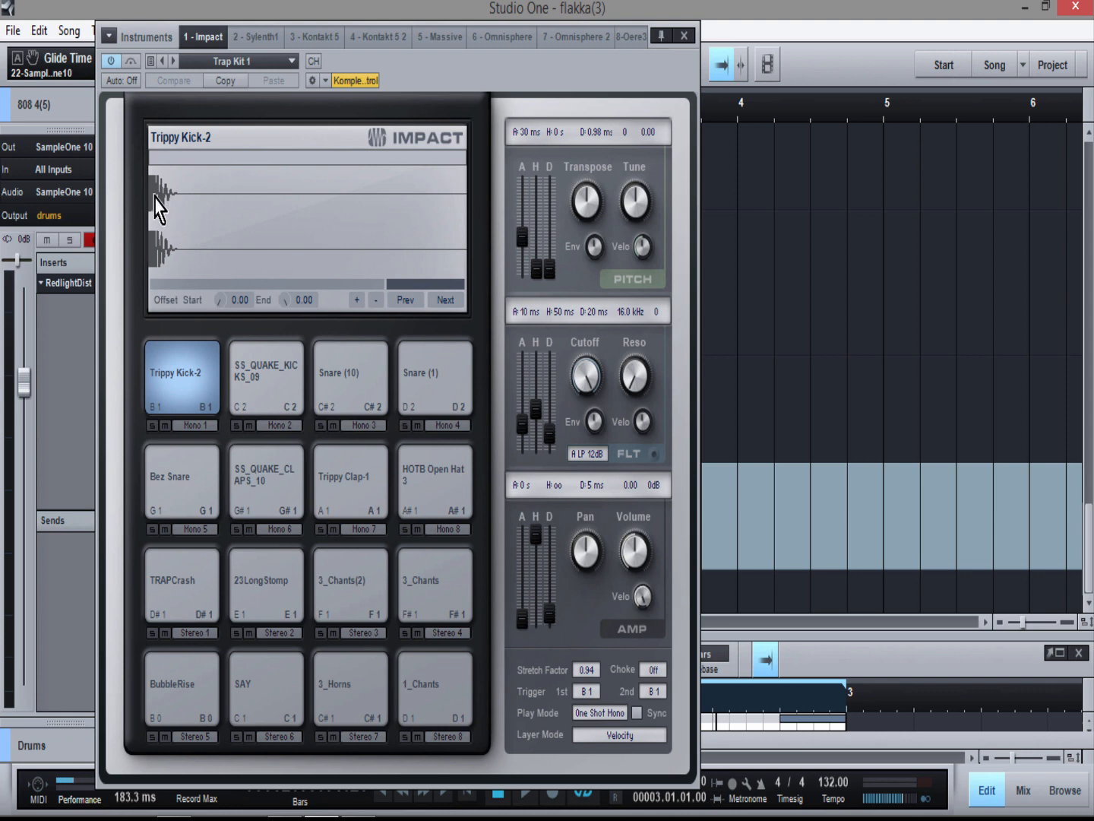
pyautogui.moveTo(388, 64); pyautogui.dragTo(802, 78)
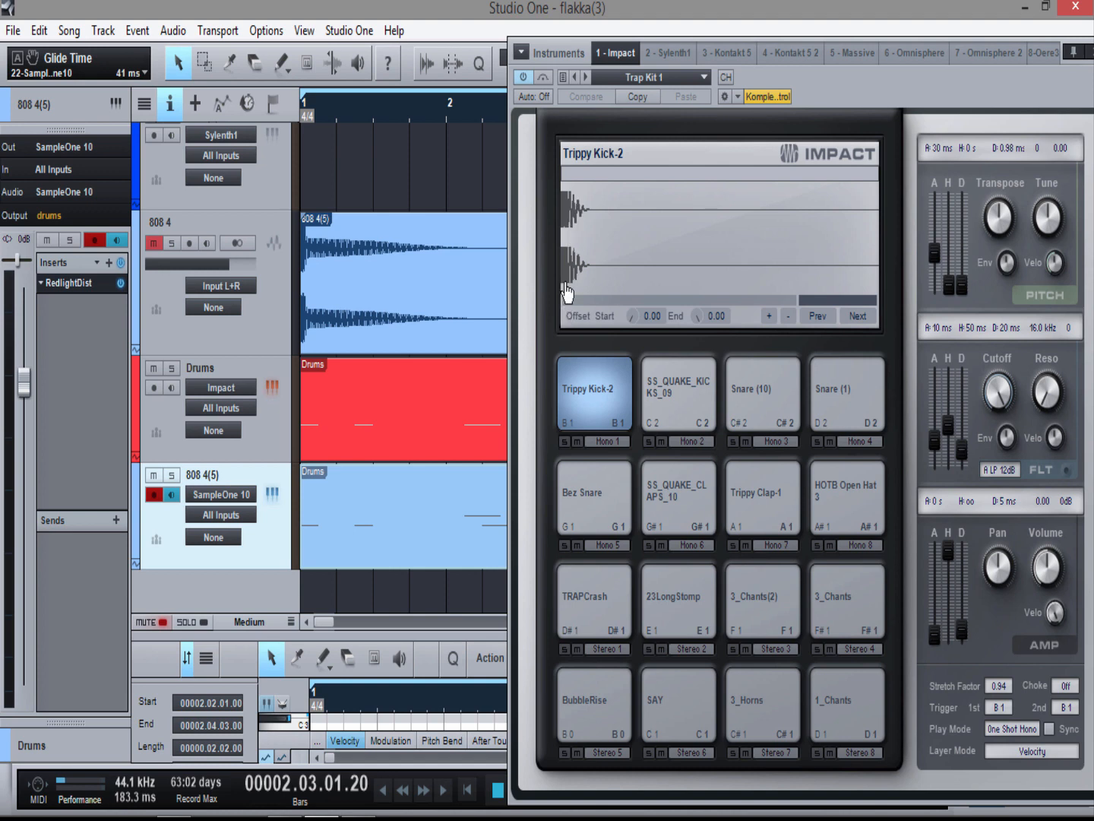
pyautogui.moveTo(837, 77); pyautogui.dragTo(769, 72)
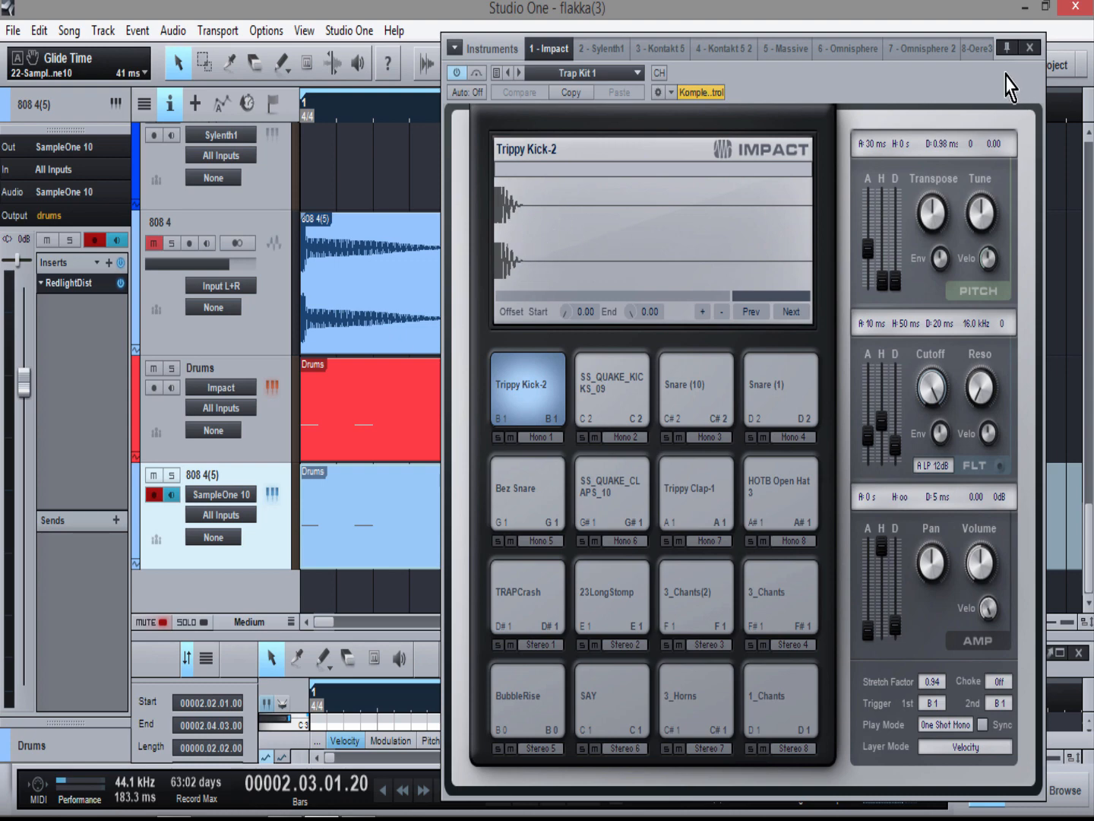
pyautogui.moveTo(1008, 86); pyautogui.dragTo(786, 74)
pyautogui.click(811, 37)
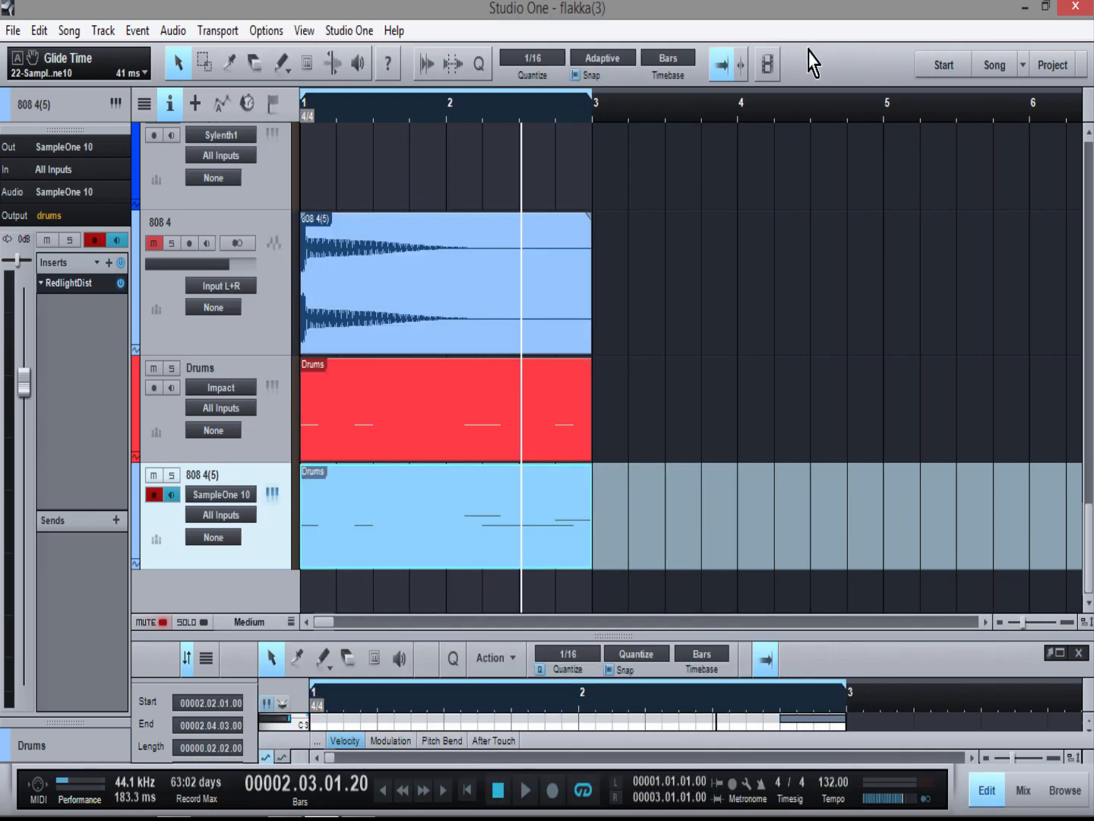
# Step: Examine the Drums part's Trippy Kick-2 notes in the editor and play the kick and 808 together from the start
pyautogui.click(417, 439)
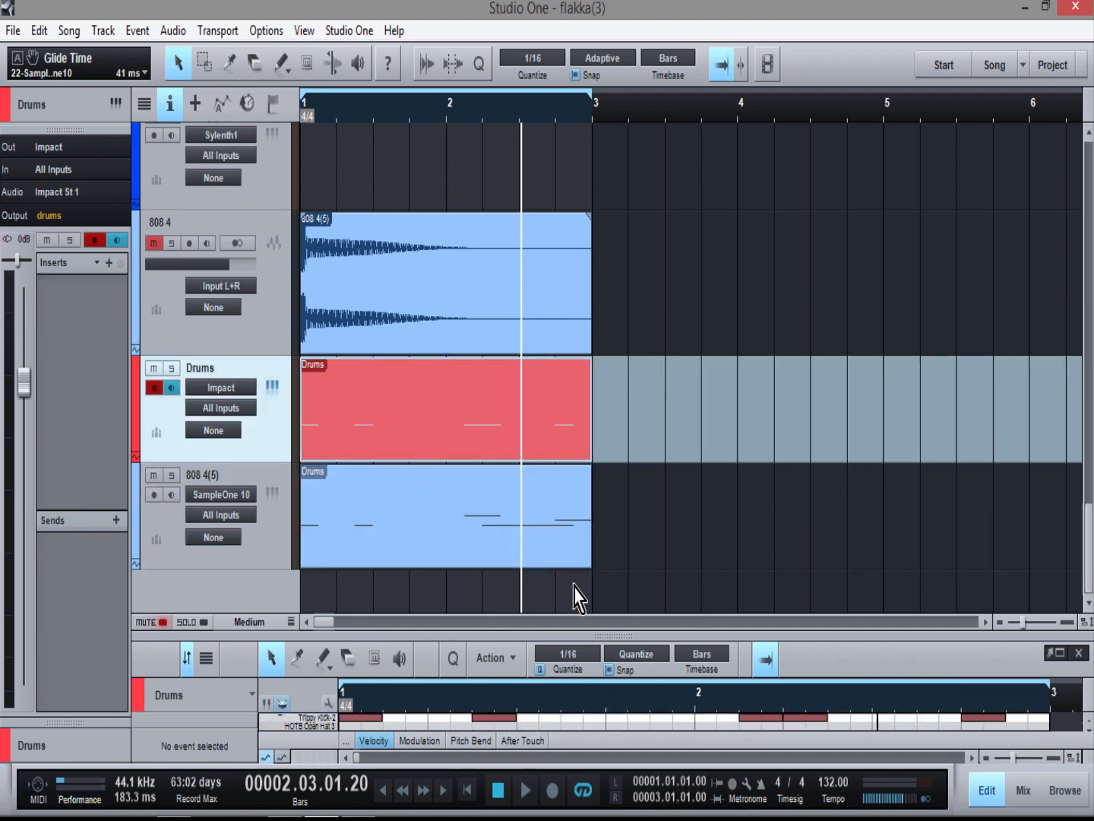
pyautogui.moveTo(572, 634); pyautogui.dragTo(571, 254)
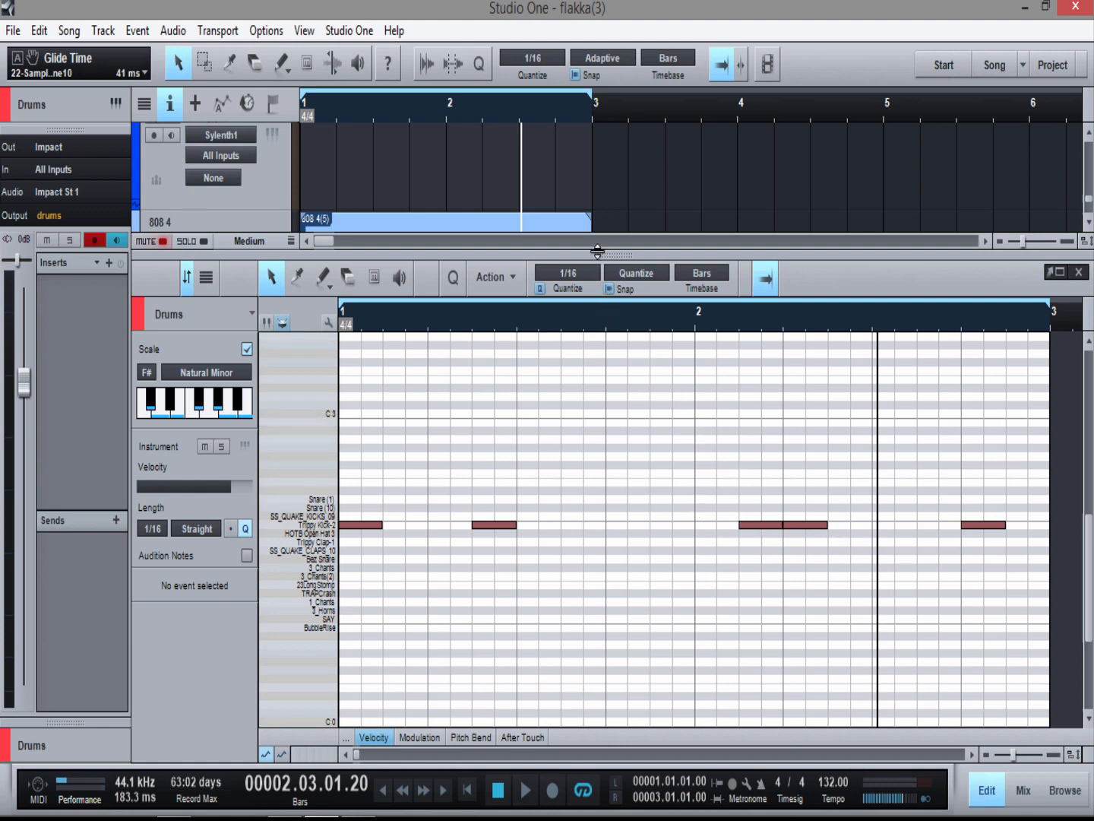
pyautogui.moveTo(598, 256); pyautogui.dragTo(605, 557)
pyautogui.press('Home')
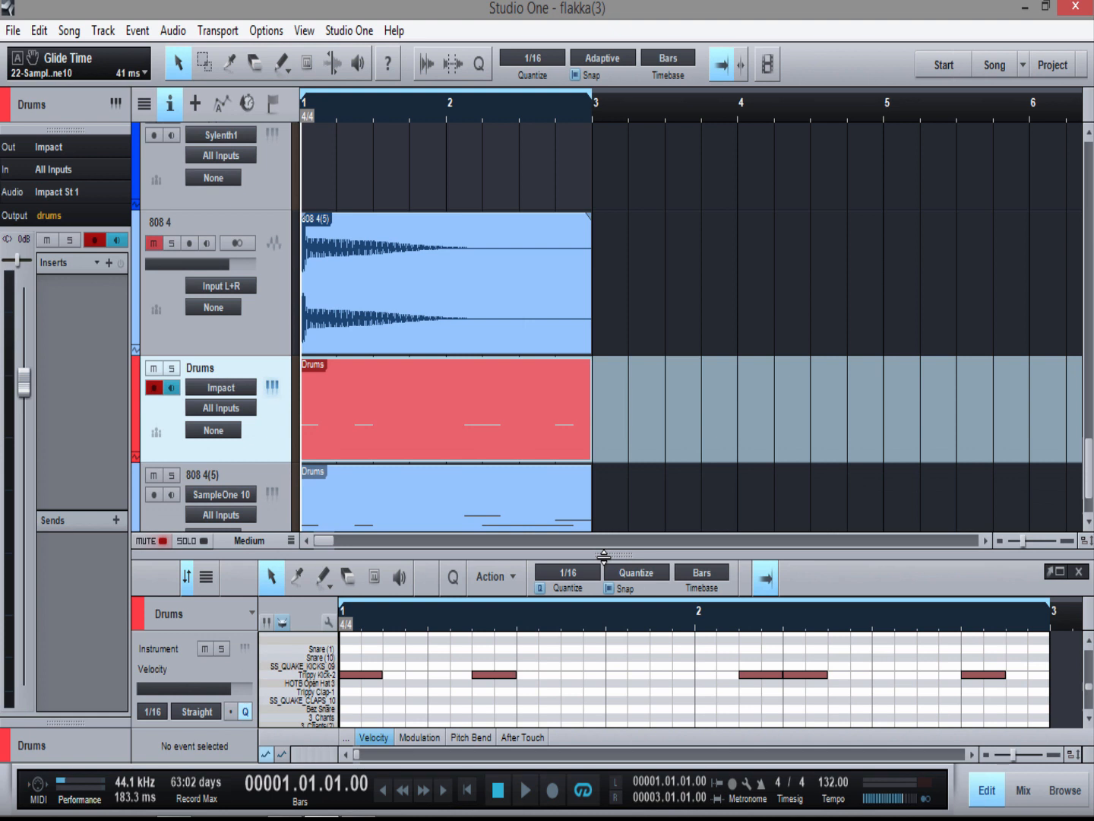
pyautogui.press('space')
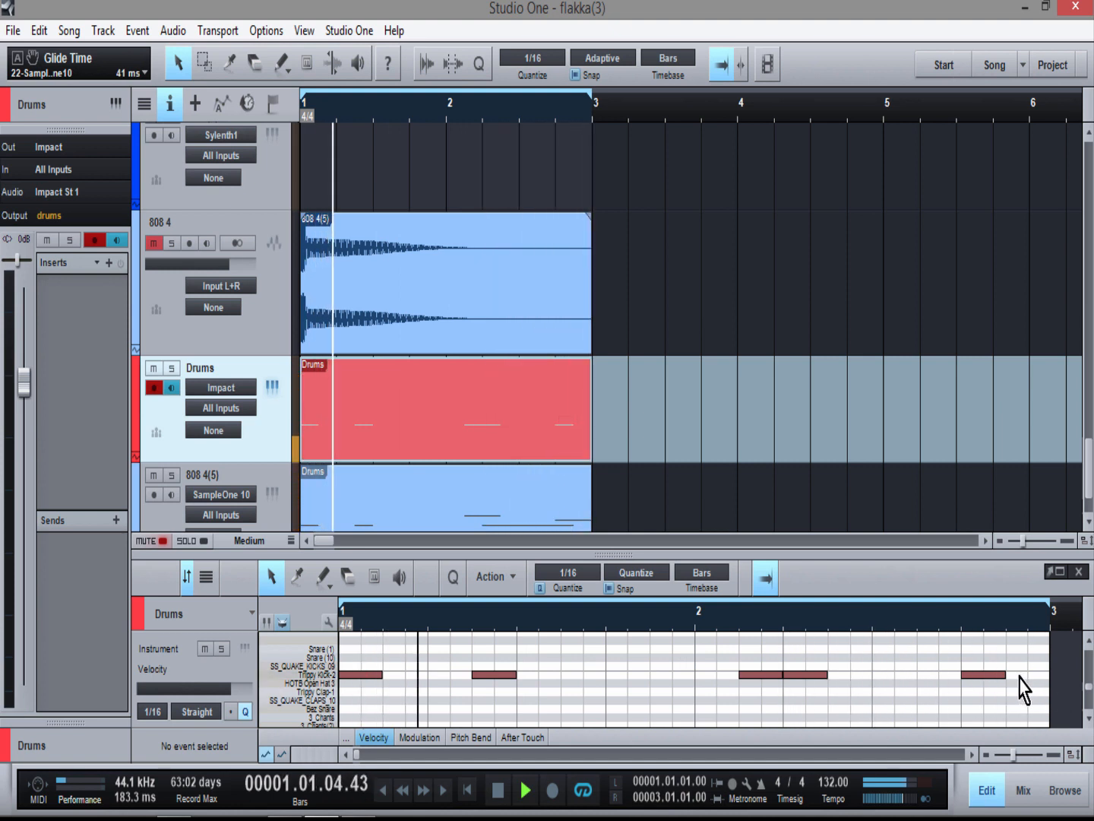
# Step: Shorten the last Trippy Kick-2 note in the Drums part to a length of 0.0.1.0 and stop playback
pyautogui.moveTo(1005, 674)
pyautogui.mouseDown()
pyautogui.moveTo(982, 691)
pyautogui.moveTo(1018, 688)
pyautogui.moveTo(990, 675)
pyautogui.mouseUp()
pyautogui.press('Delete')
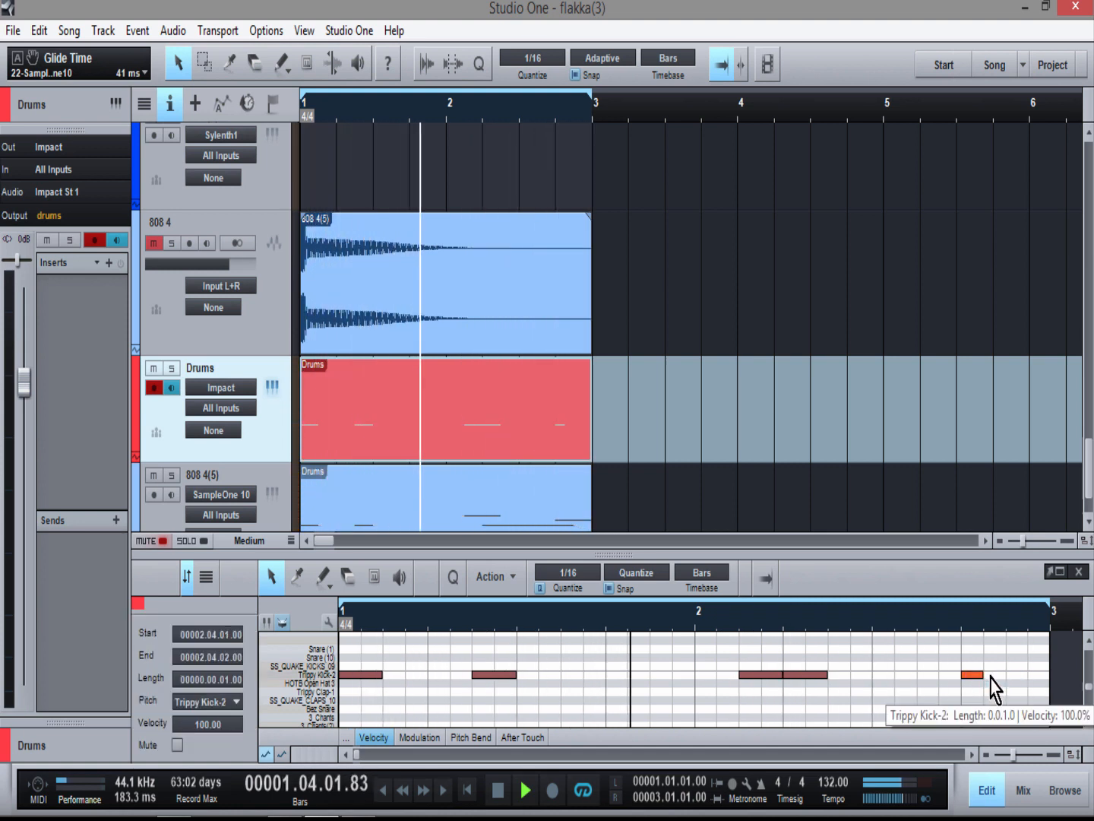
pyautogui.press('space')
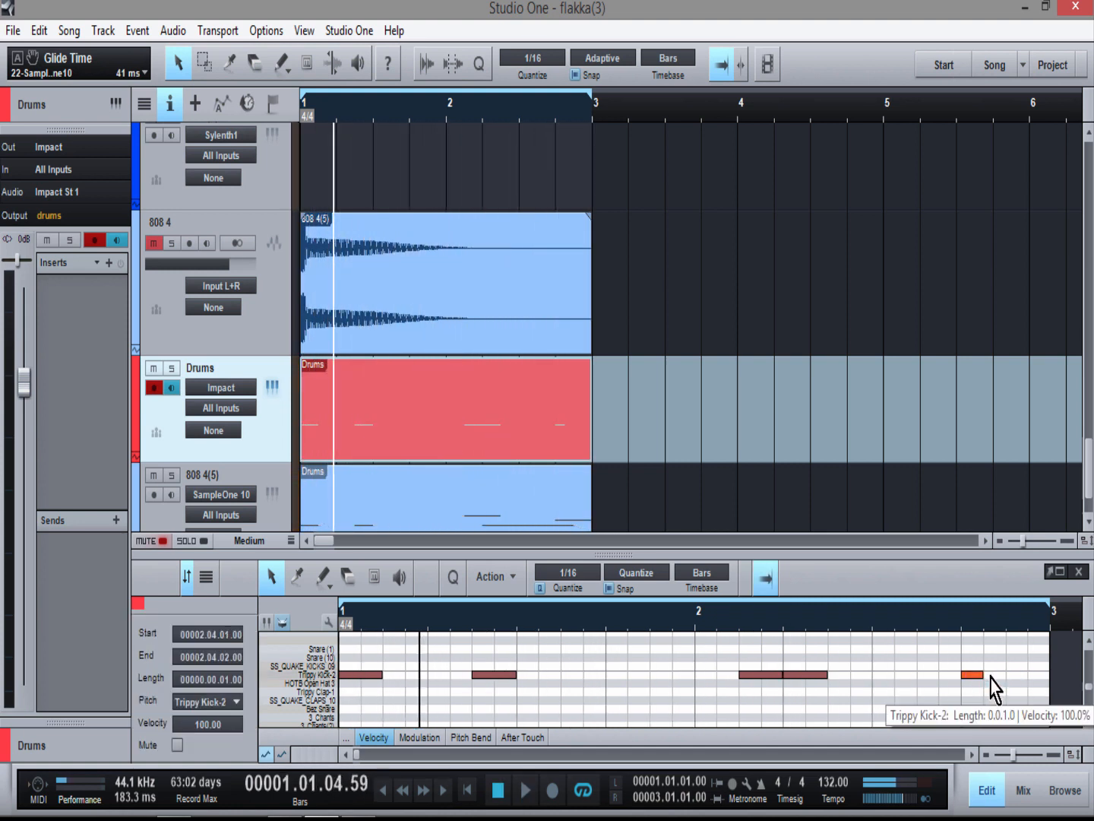
pyautogui.scroll(1, 991, 688)
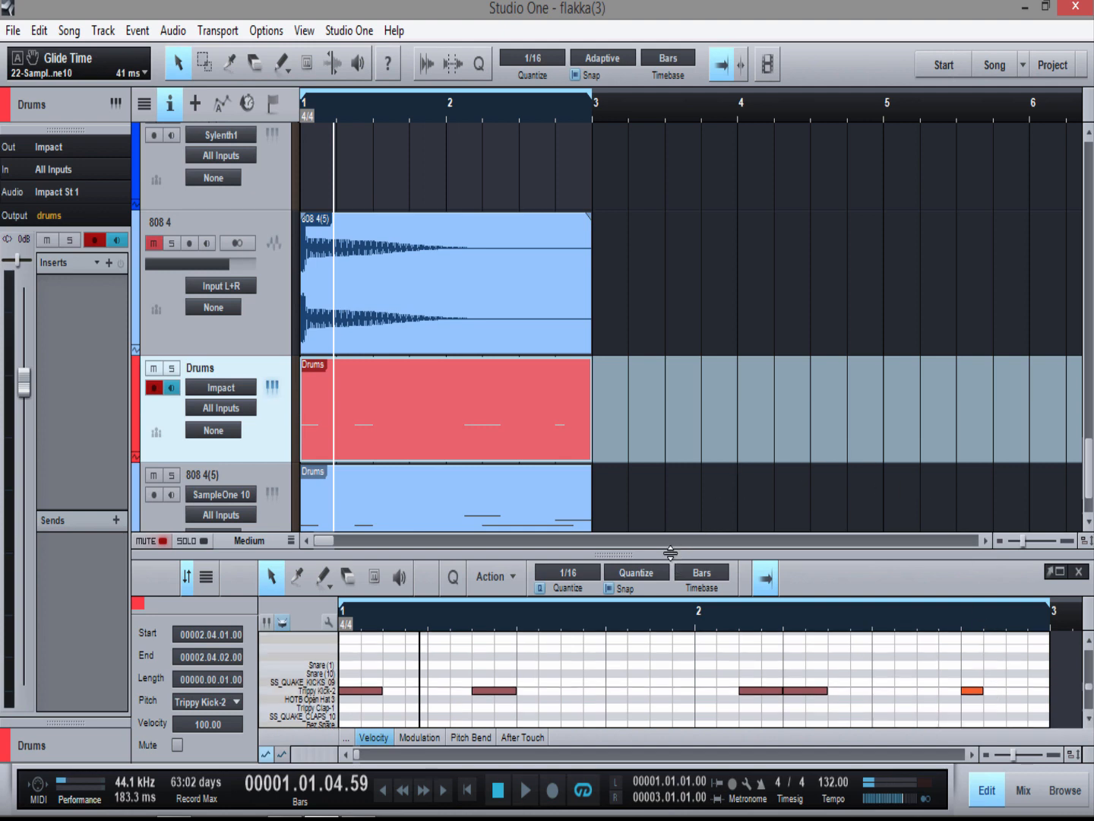
# Step: Shrink the note editor, open SampleOne on the 808 4(5) track to review its Monophonic and Glide settings, and close it
pyautogui.moveTo(670, 552); pyautogui.dragTo(670, 652)
pyautogui.scroll(1, 716, 517)
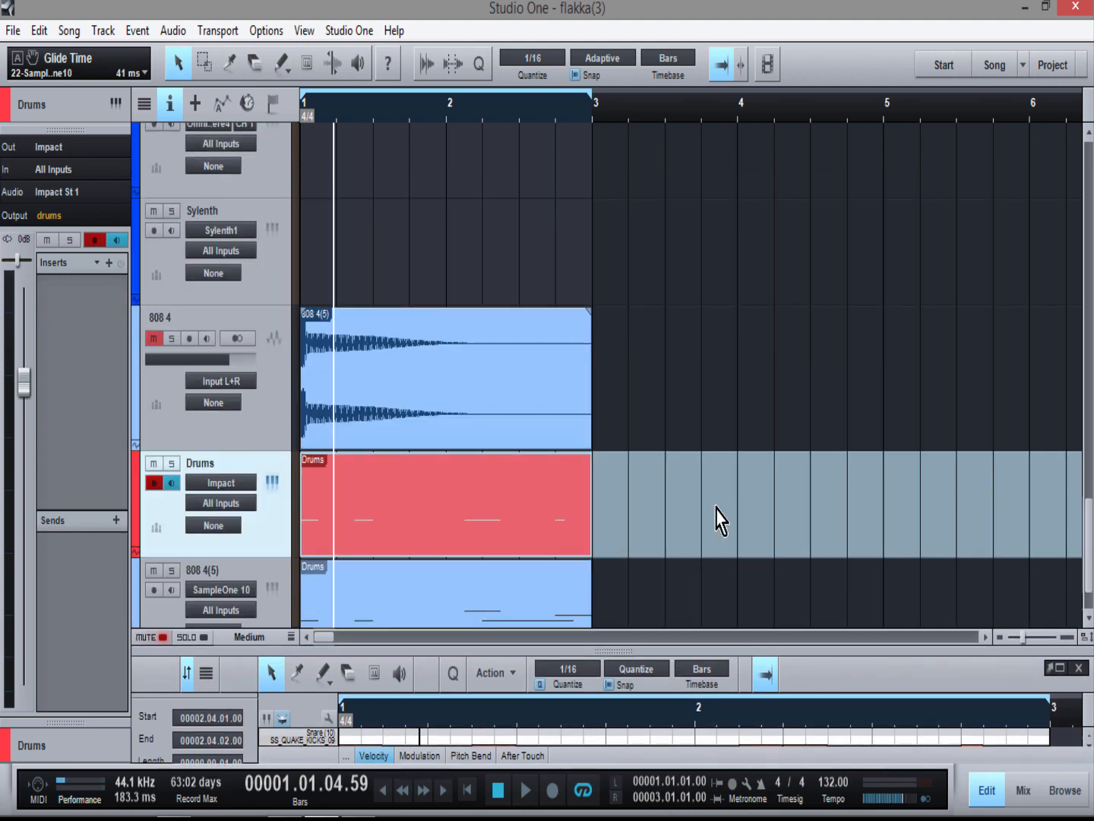
pyautogui.scroll(-1, 716, 517)
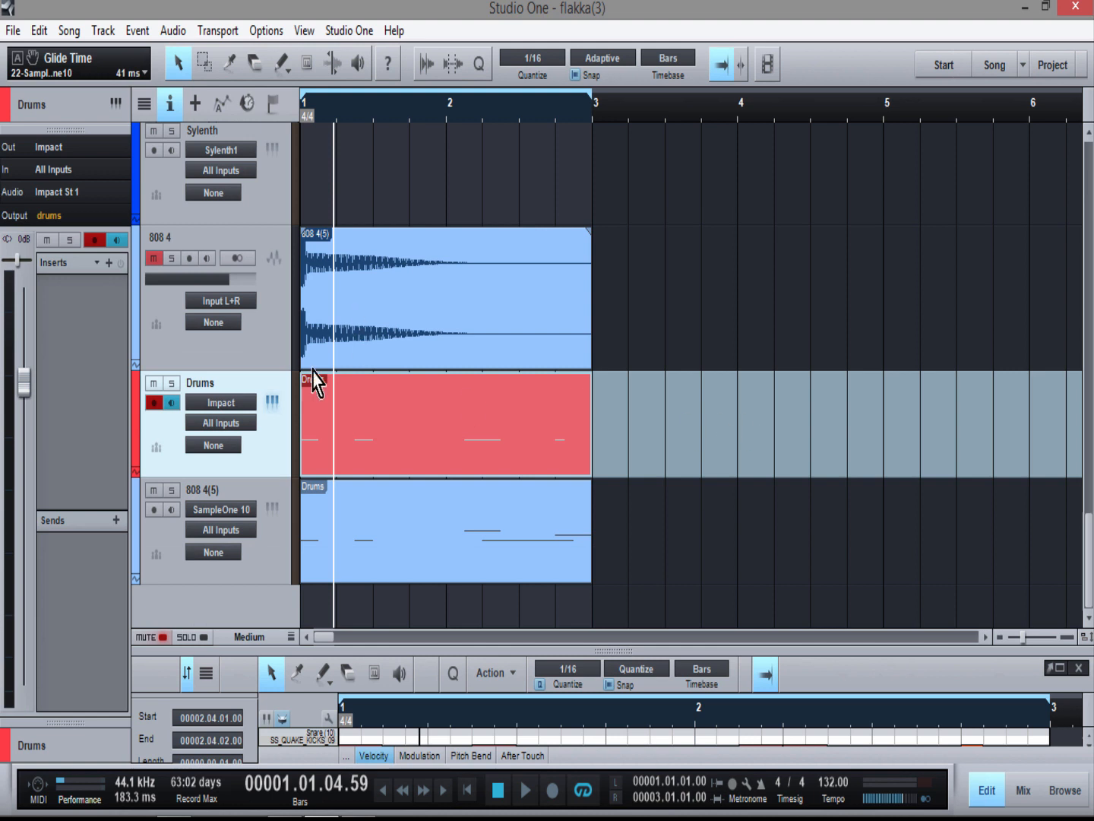
pyautogui.click(274, 508)
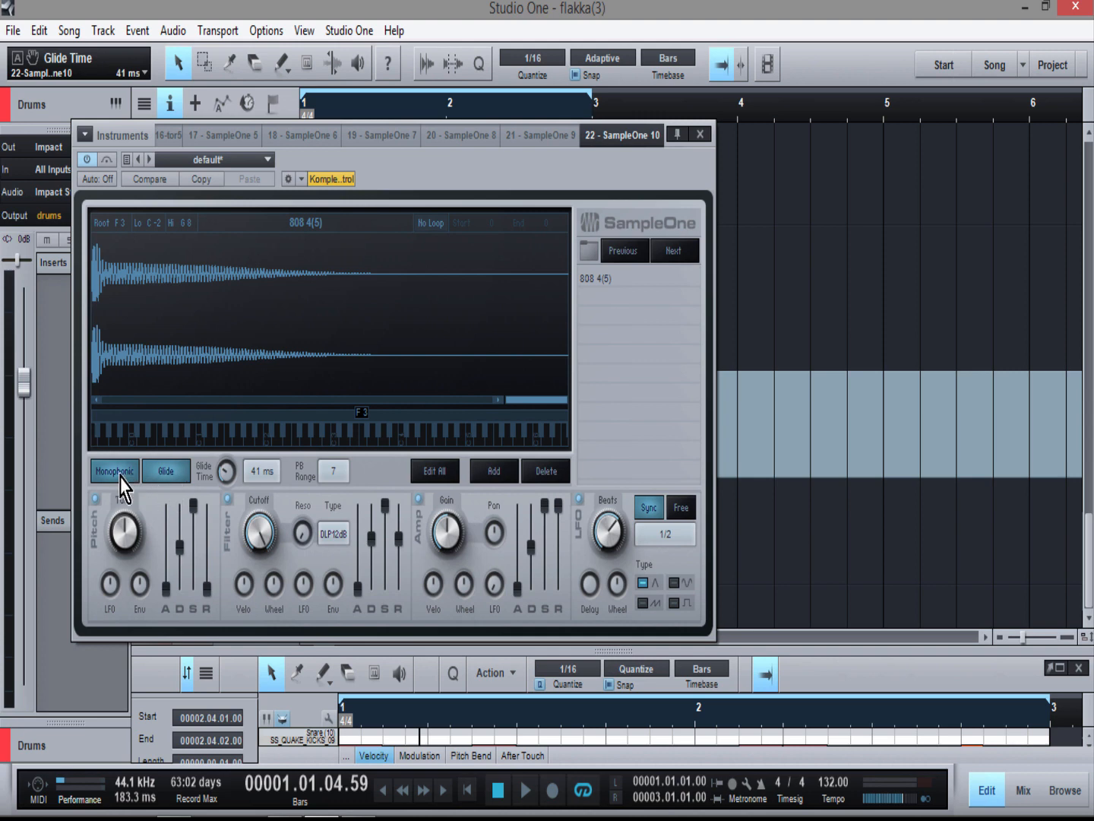
pyautogui.click(160, 470)
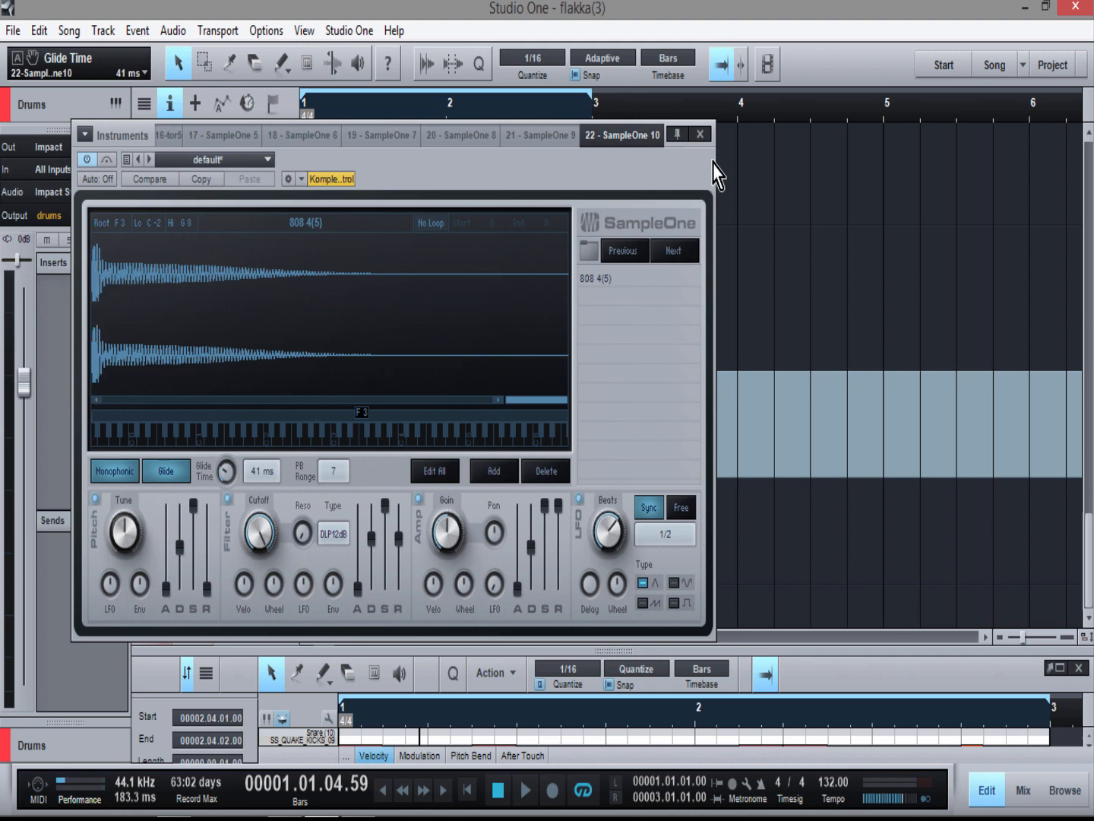
pyautogui.click(701, 137)
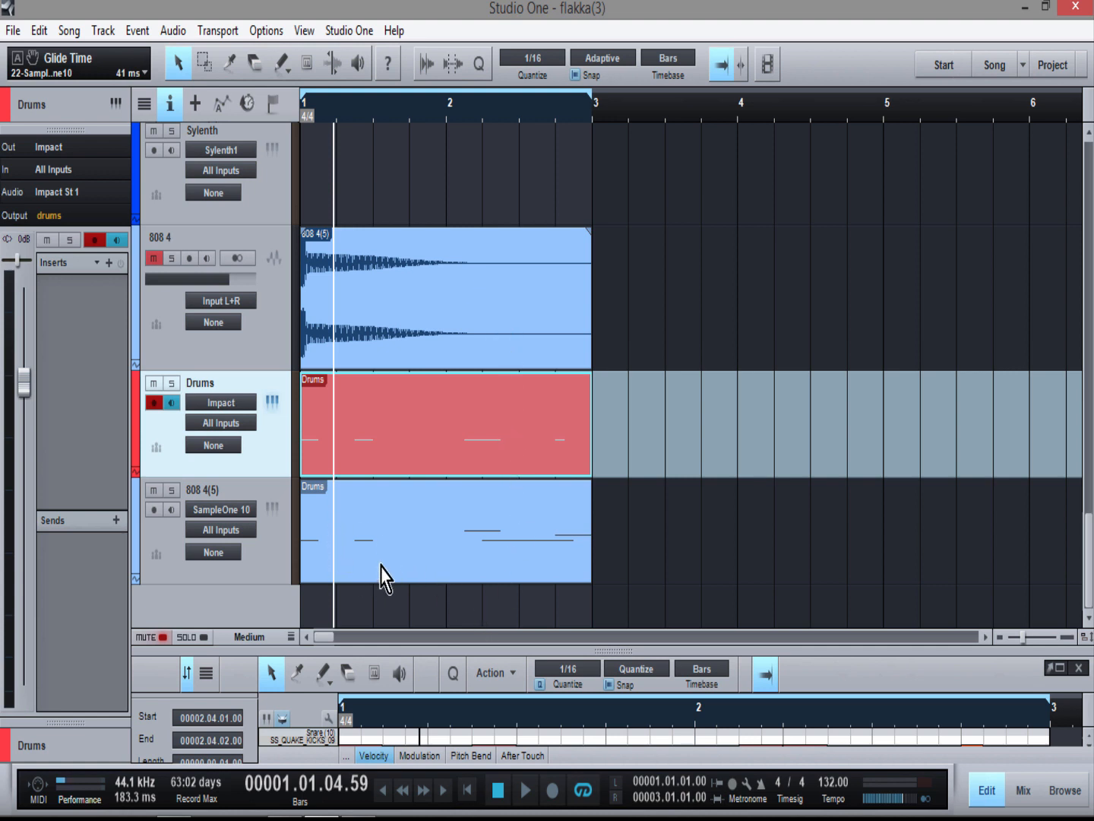
# Step: Mute the Drums track and show the 808 4(5) part's notes in an enlarged note editor
pyautogui.click(455, 571)
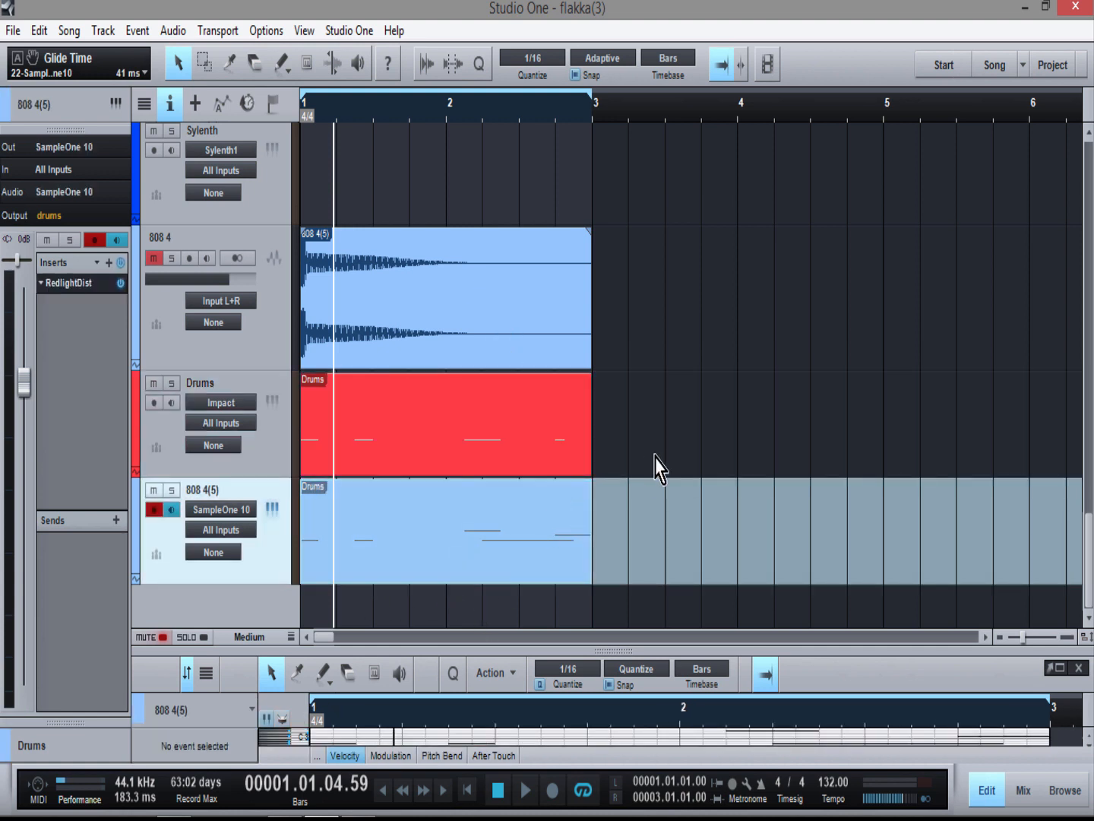
pyautogui.click(154, 383)
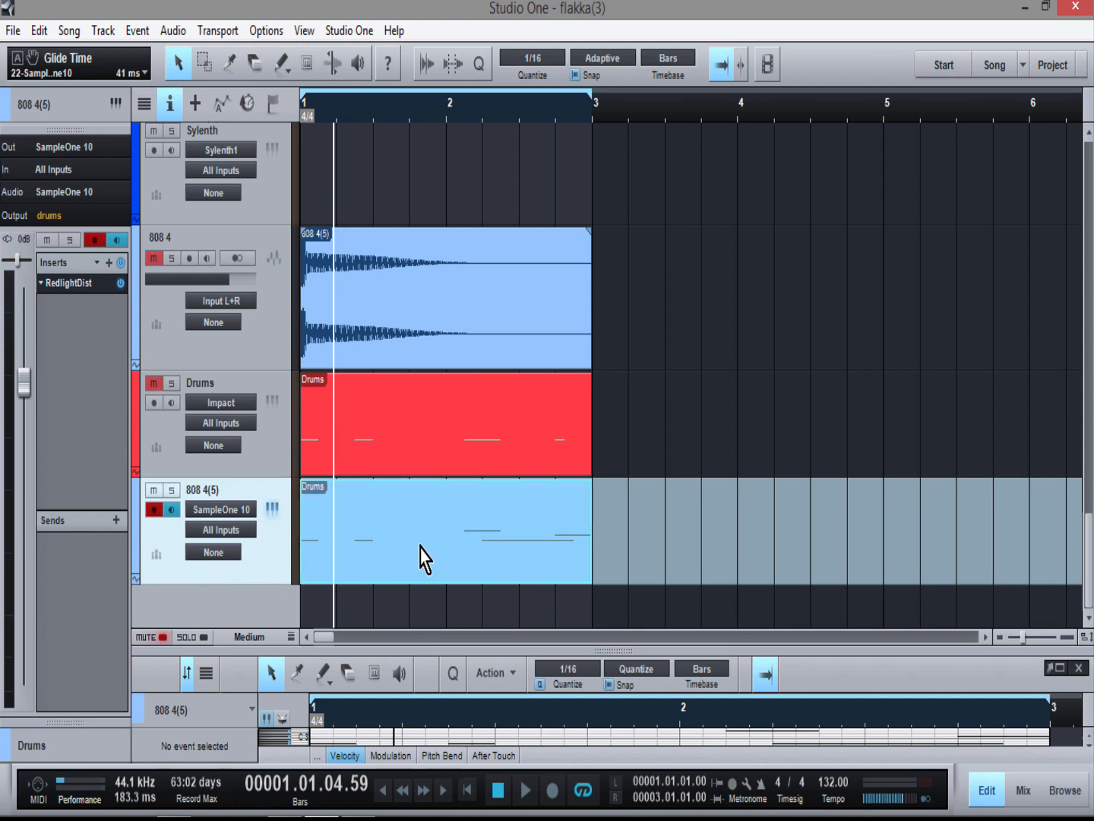
pyautogui.moveTo(469, 650); pyautogui.dragTo(475, 216)
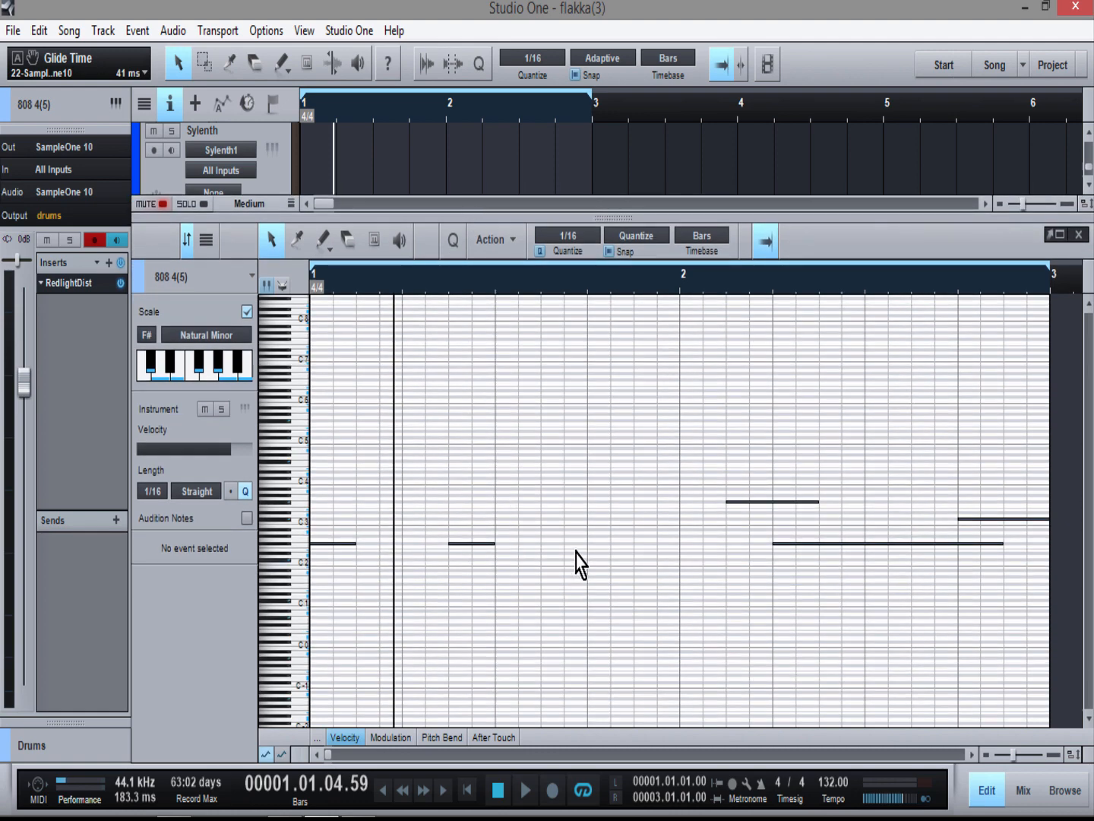
# Step: Remove the overlaps by ending the F#3 note at 2.02.01 and the last F#2 at 2.04.01, and extend the first two F#2 notes to meet their followers
pyautogui.scroll(4, 585, 531)
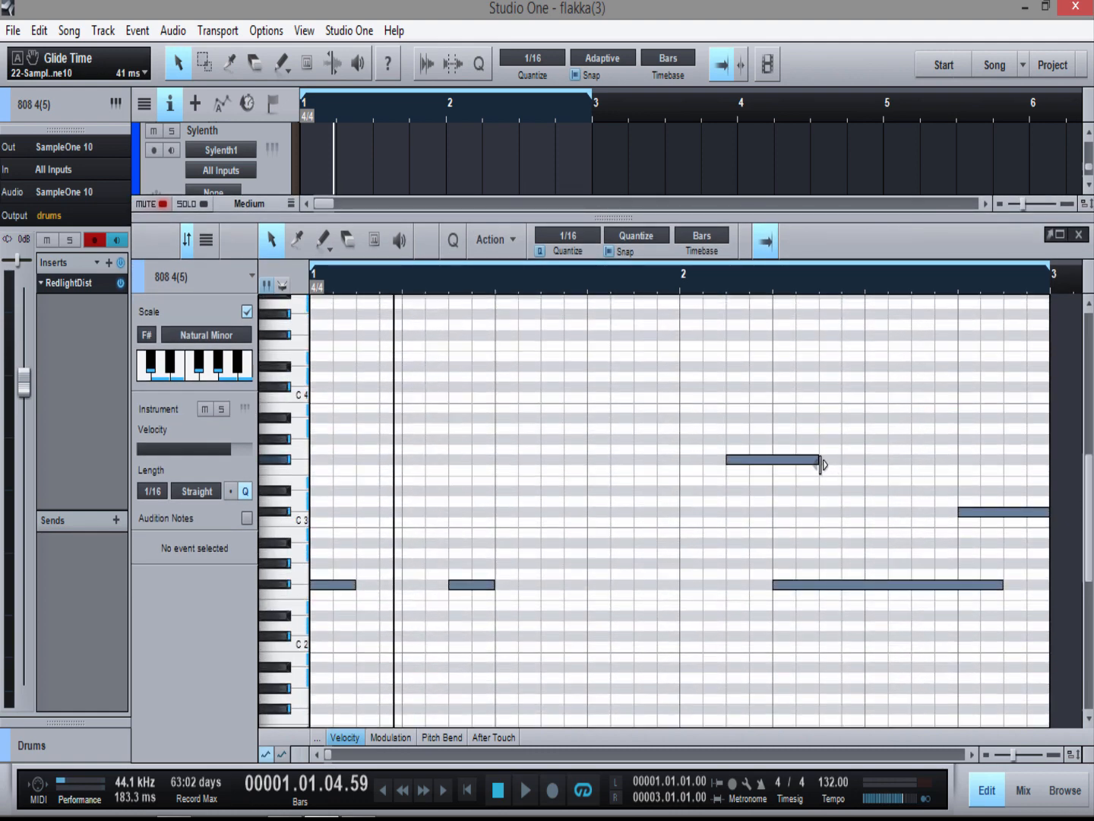
pyautogui.moveTo(823, 464); pyautogui.dragTo(775, 489)
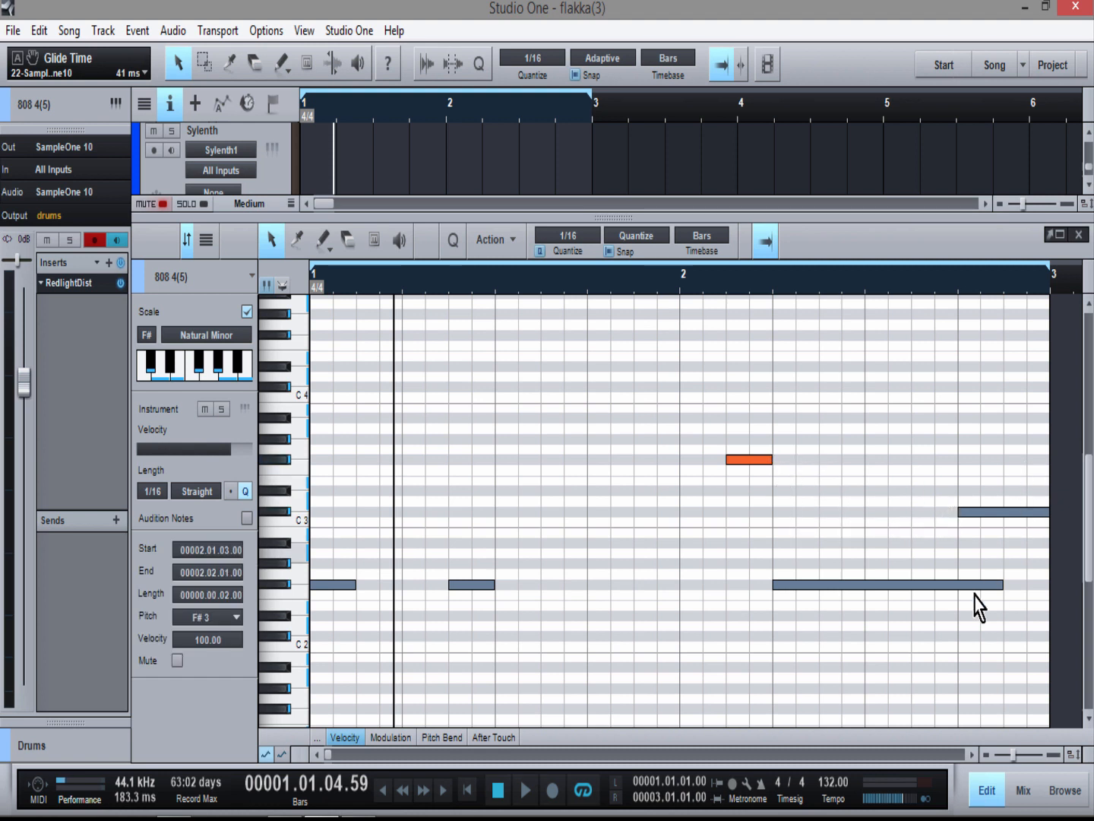
pyautogui.moveTo(1005, 584); pyautogui.dragTo(959, 607)
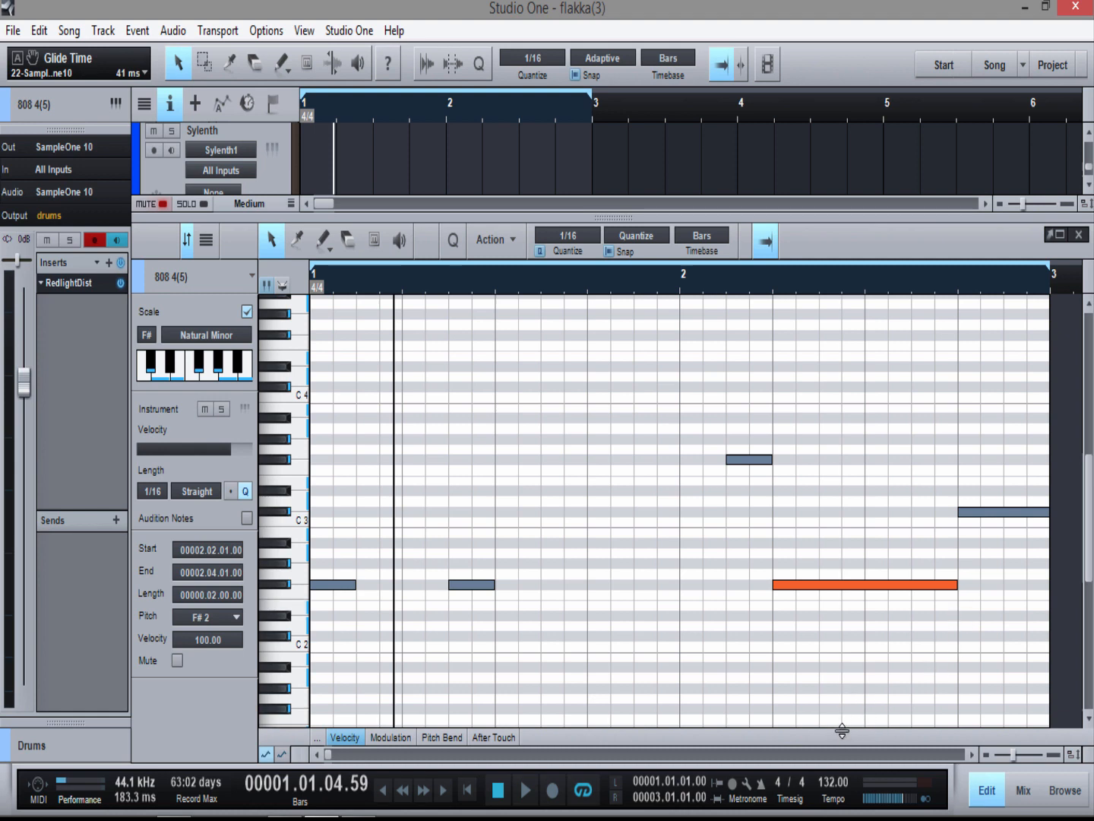
pyautogui.moveTo(843, 719); pyautogui.dragTo(846, 642)
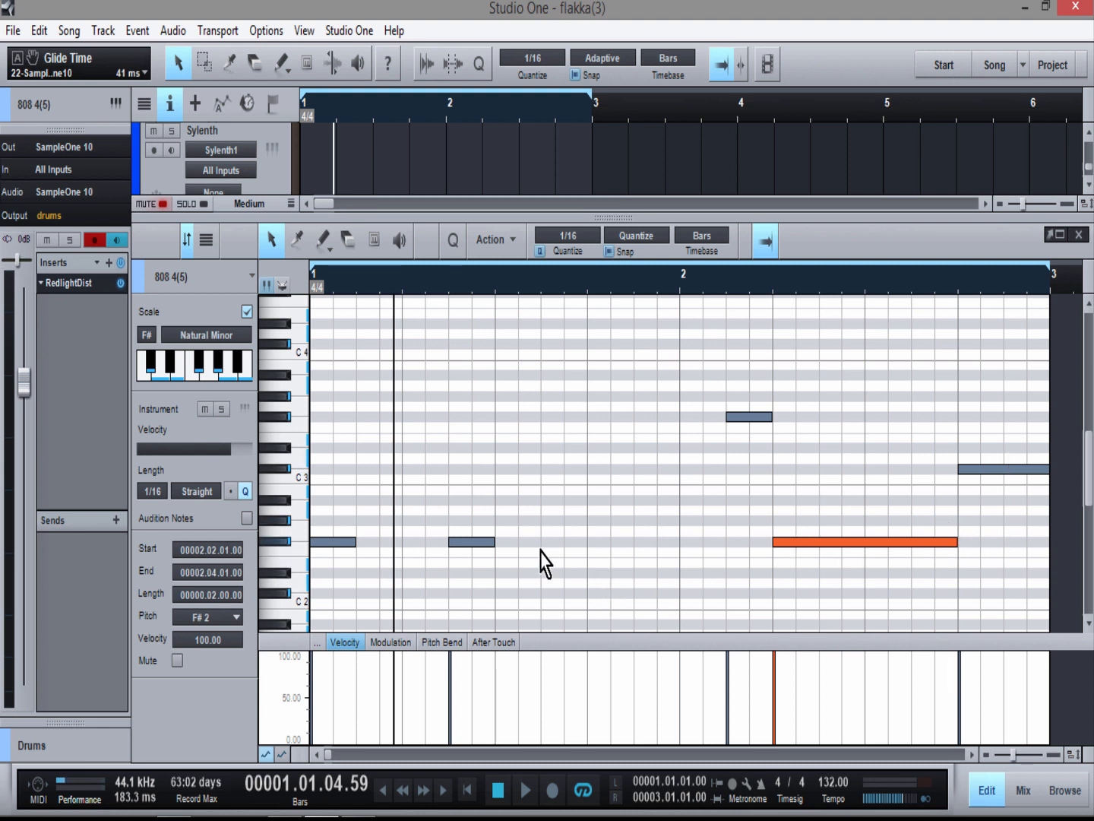
pyautogui.moveTo(356, 547); pyautogui.dragTo(729, 540)
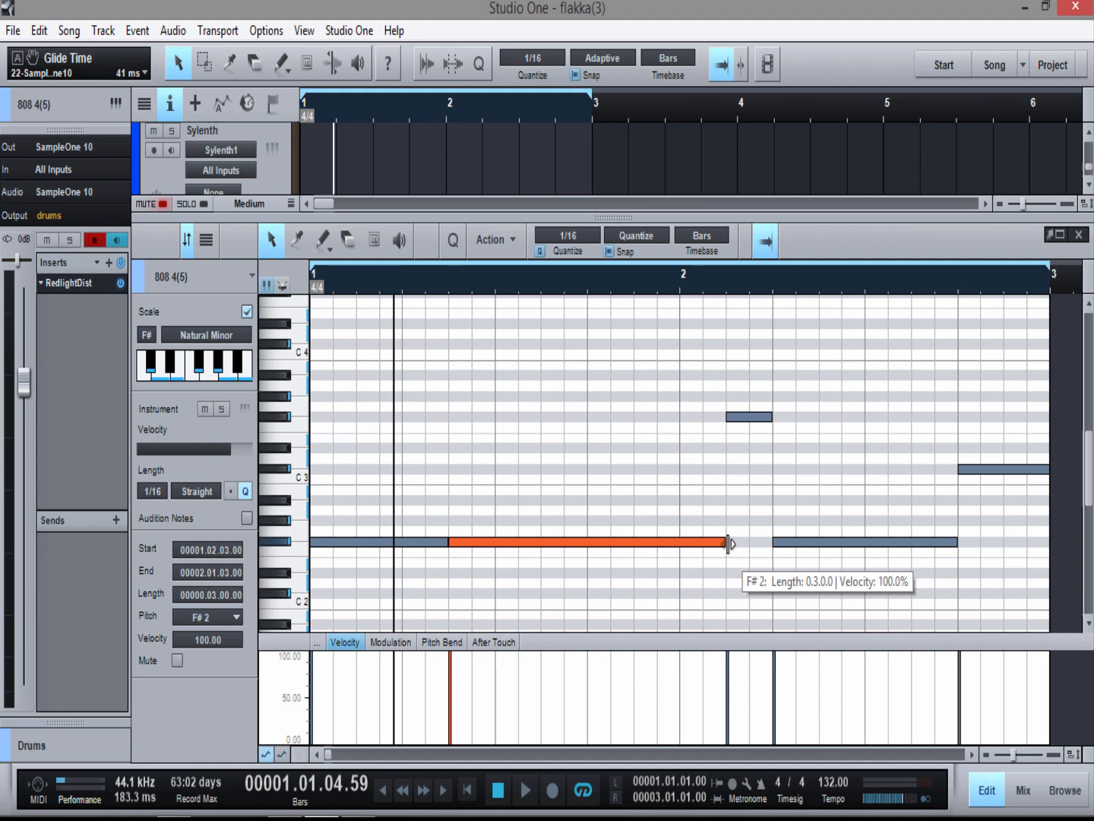
# Step: Show the 808 part's Pitch Bend lane and draw a flat starting line at 0 with the Paint tool
pyautogui.click(439, 645)
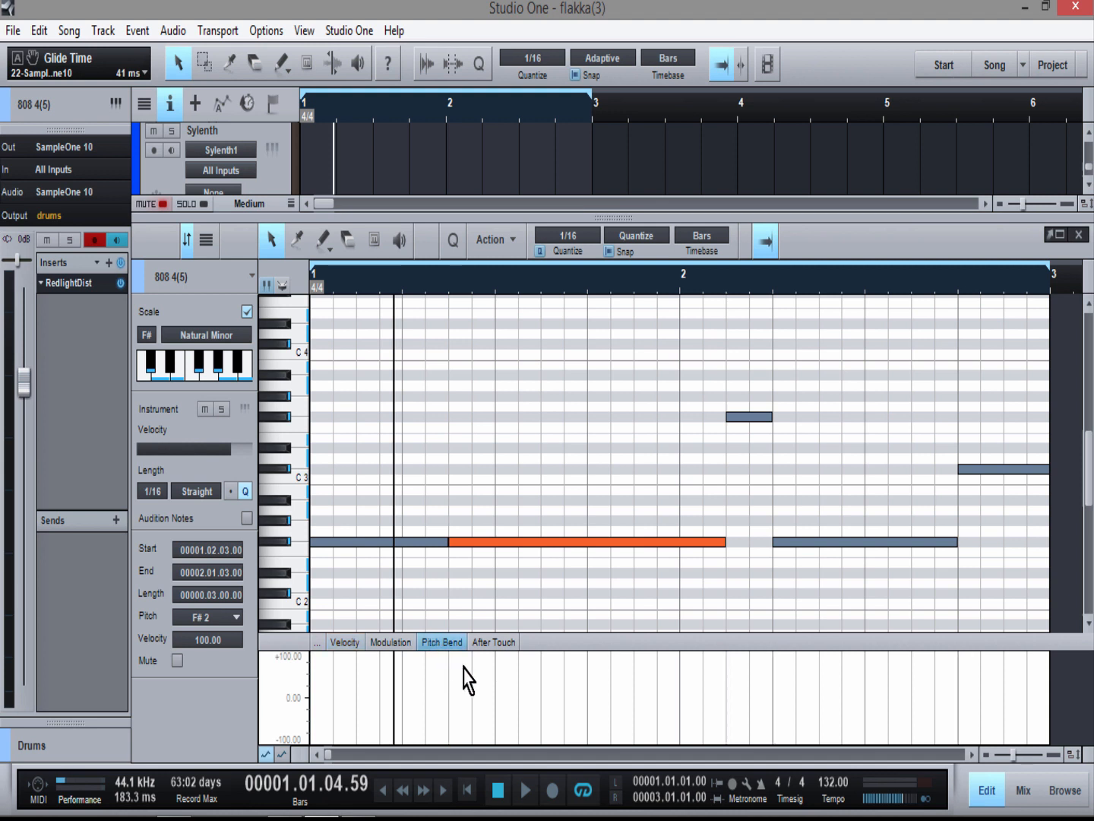
pyautogui.press('2')
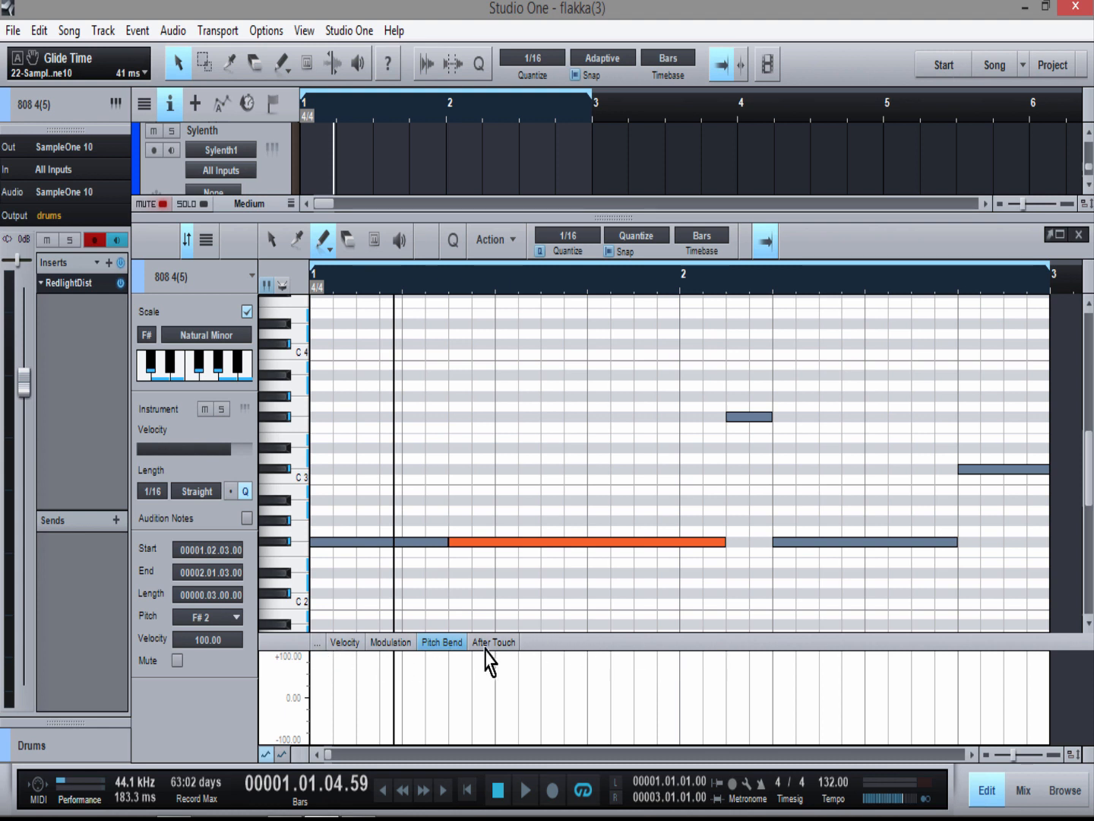
pyautogui.click(313, 695)
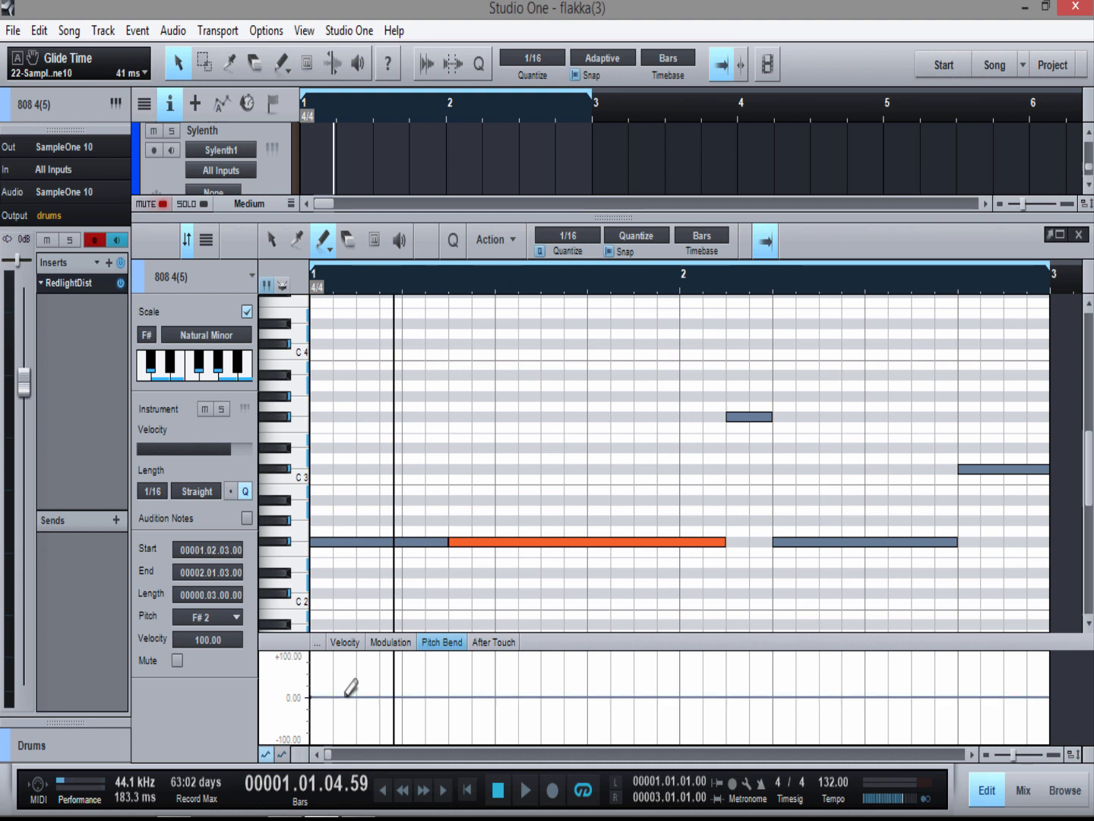
pyautogui.press('1')
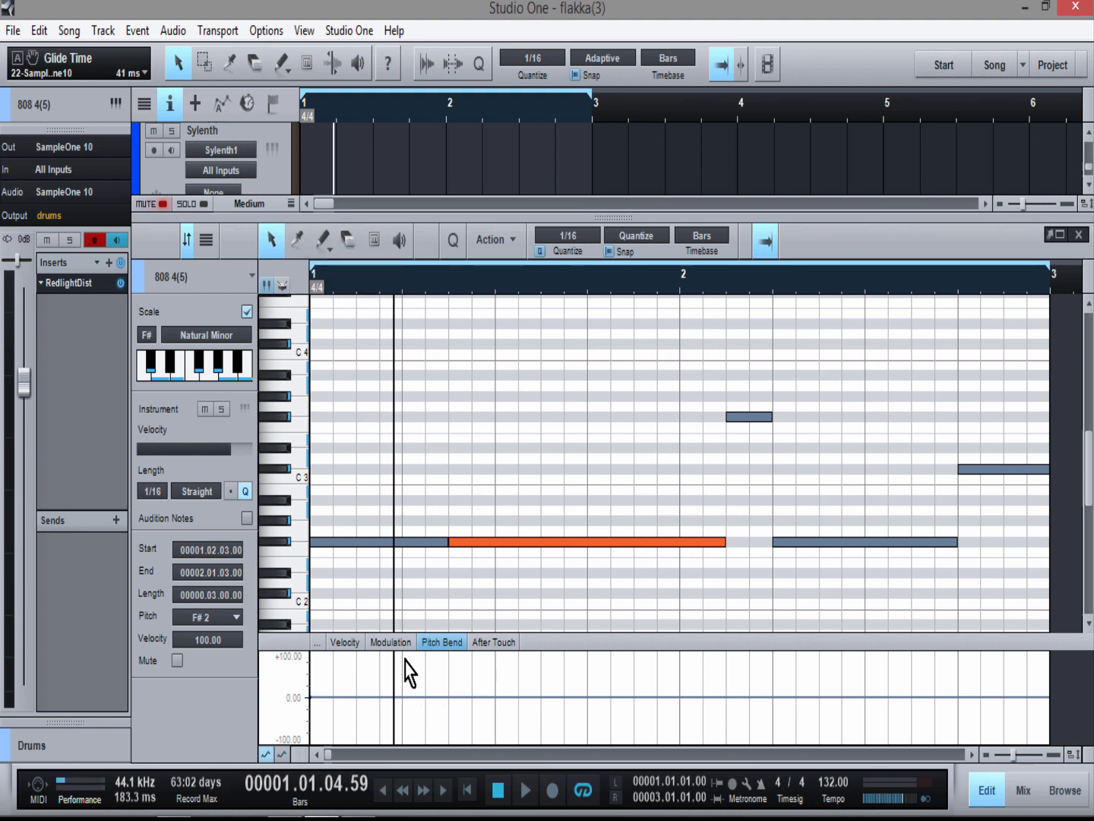
# Step: Add a pitch bend down to -100 ending at 1.02.03 and one up to +100 ending at 2.01.03, each returning to 0
pyautogui.click(411, 711)
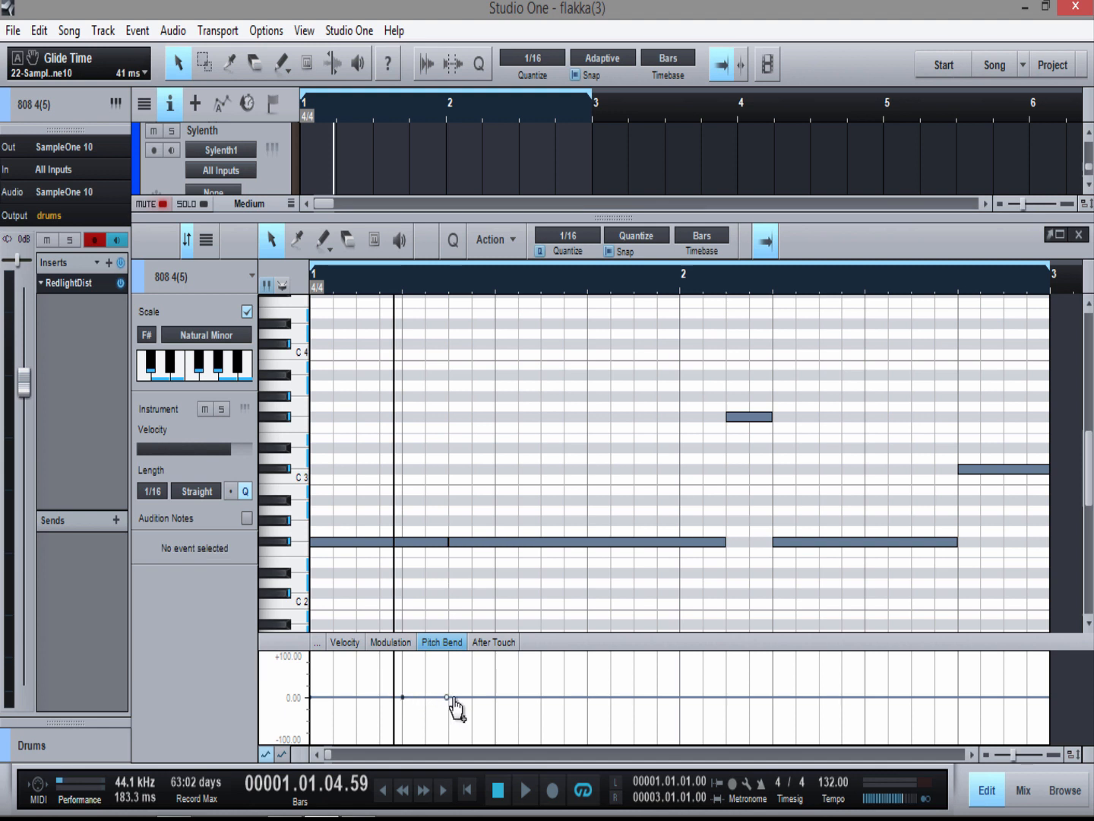
pyautogui.moveTo(447, 697)
pyautogui.mouseDown()
pyautogui.moveTo(448, 737)
pyautogui.moveTo(449, 683)
pyautogui.moveTo(449, 697)
pyautogui.mouseUp()
pyautogui.moveTo(728, 699)
pyautogui.mouseDown()
pyautogui.moveTo(728, 655)
pyautogui.moveTo(727, 698)
pyautogui.mouseUp()
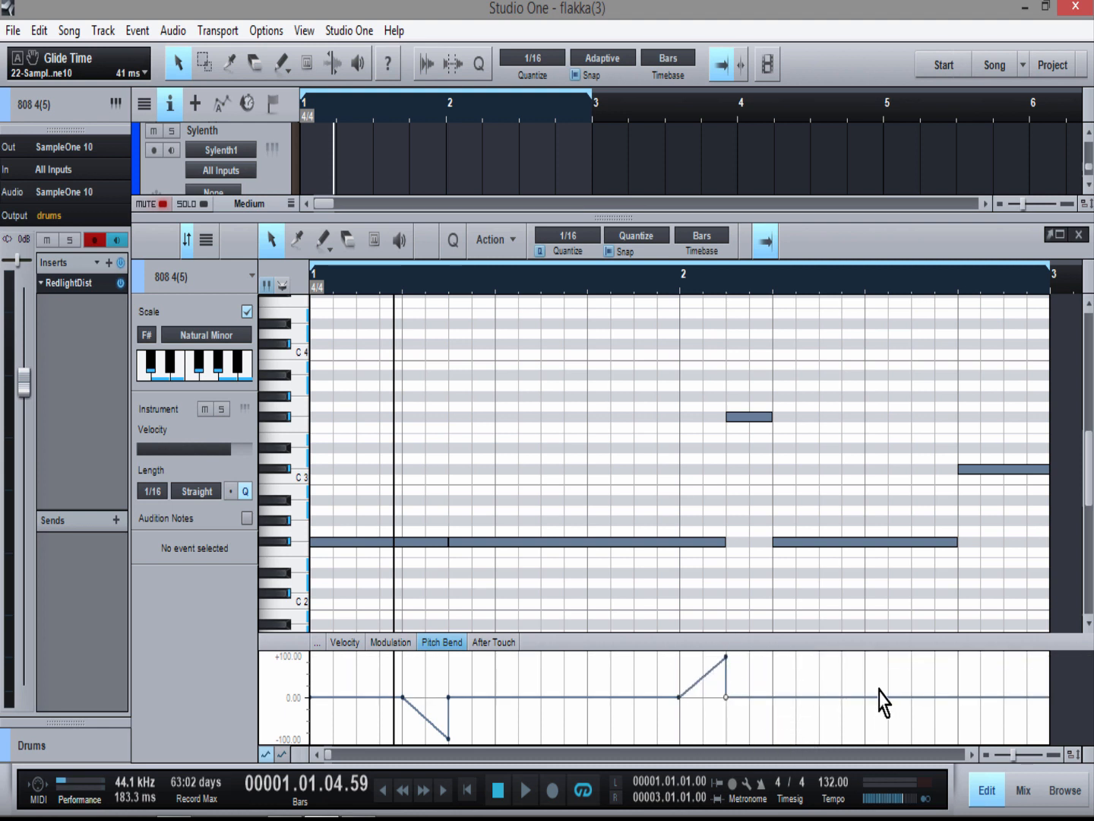
# Step: Add a downward pitch bend from 2.03.01 to -100 at 2.04.01, return it to 0, and bend upward from 2.04.03 to the part's end
pyautogui.click(865, 696)
pyautogui.moveTo(958, 697)
pyautogui.mouseDown()
pyautogui.moveTo(958, 739)
pyautogui.moveTo(957, 698)
pyautogui.mouseUp()
pyautogui.click(1005, 697)
pyautogui.moveTo(1025, 697); pyautogui.dragTo(1042, 715)
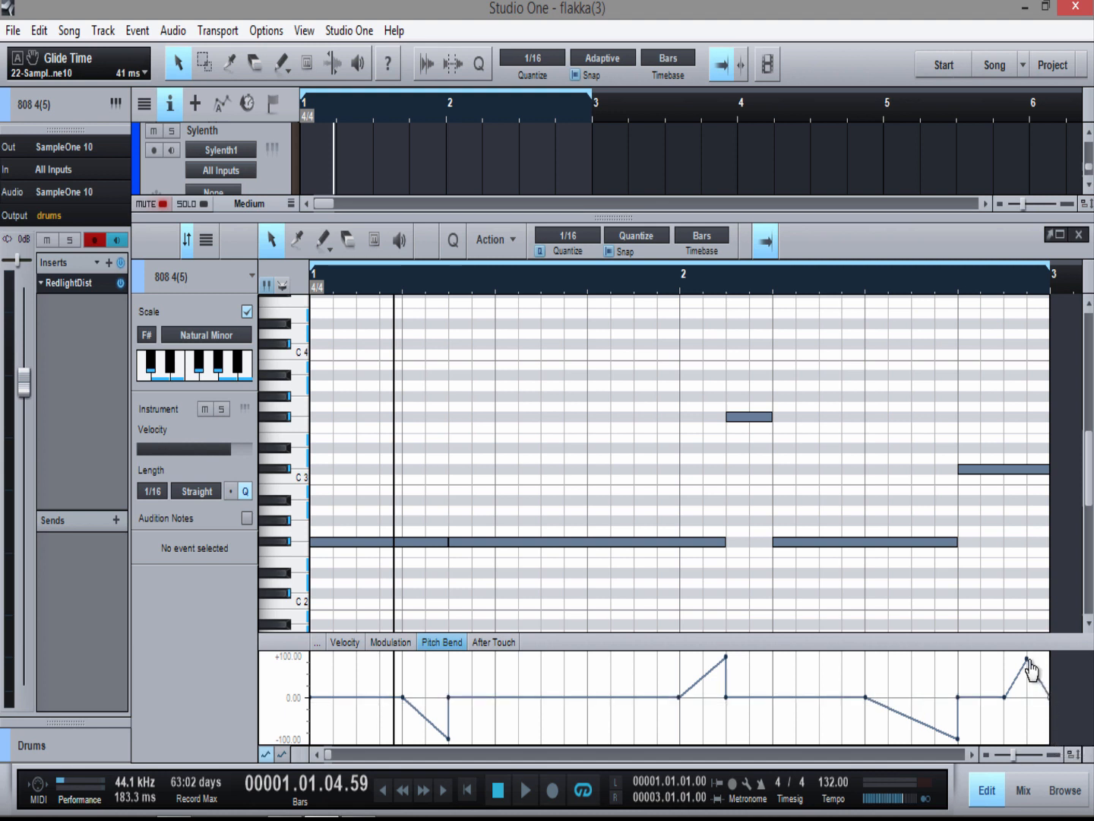
pyautogui.moveTo(1034, 662); pyautogui.dragTo(1046, 652)
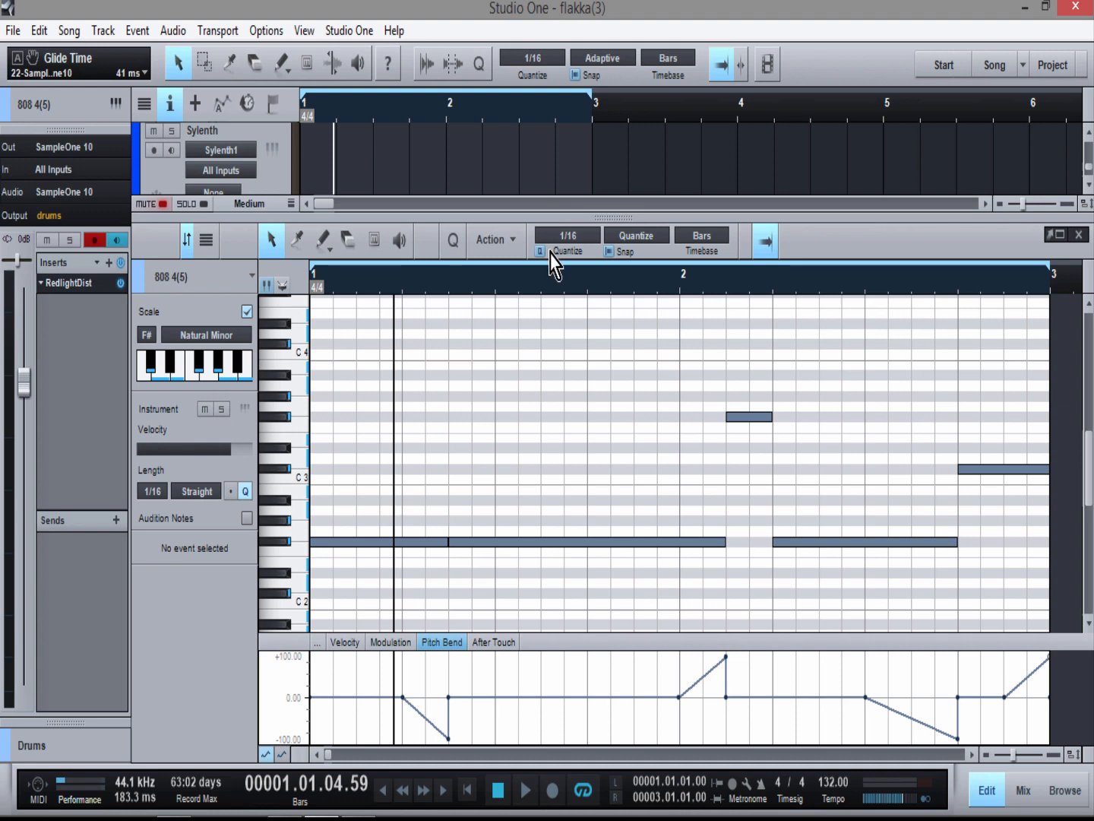
# Step: Open SampleOne above the Pitch Bend lane, play the pattern, and set the pitch envelope amount to 2 st 85 ct
pyautogui.moveTo(394, 221); pyautogui.dragTo(364, 503)
pyautogui.scroll(-3, 395, 366)
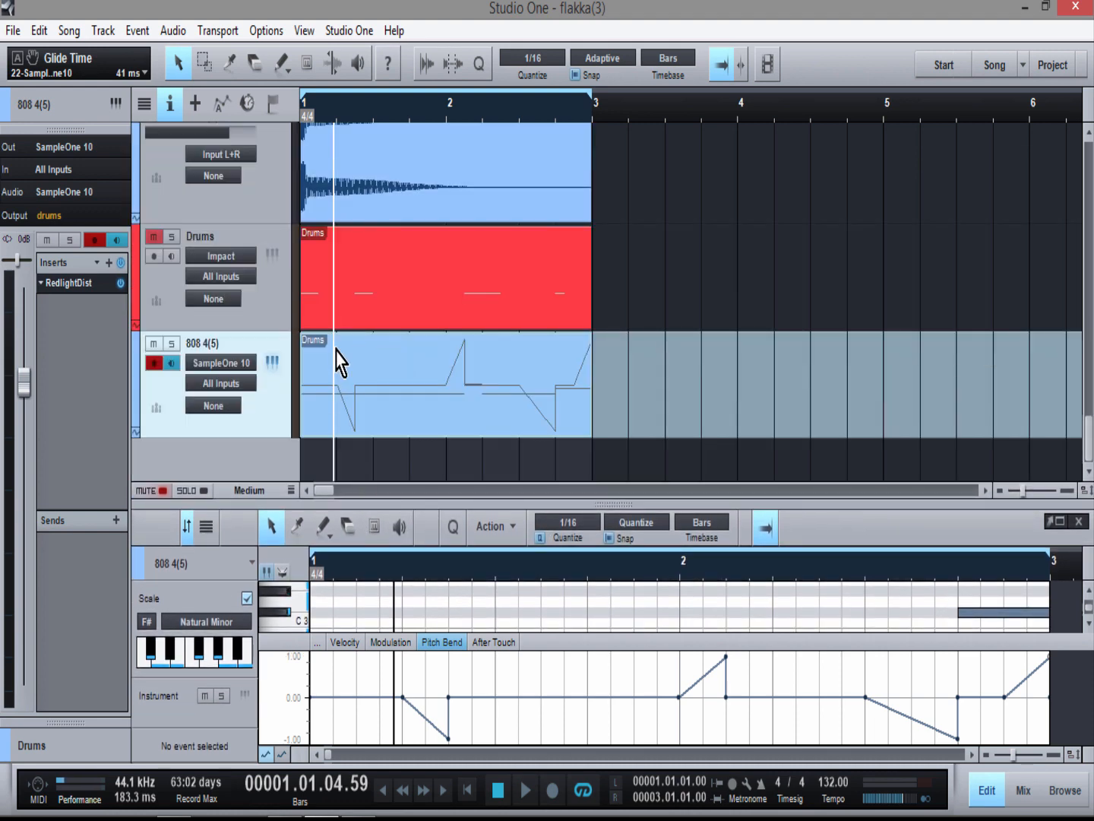
pyautogui.click(269, 363)
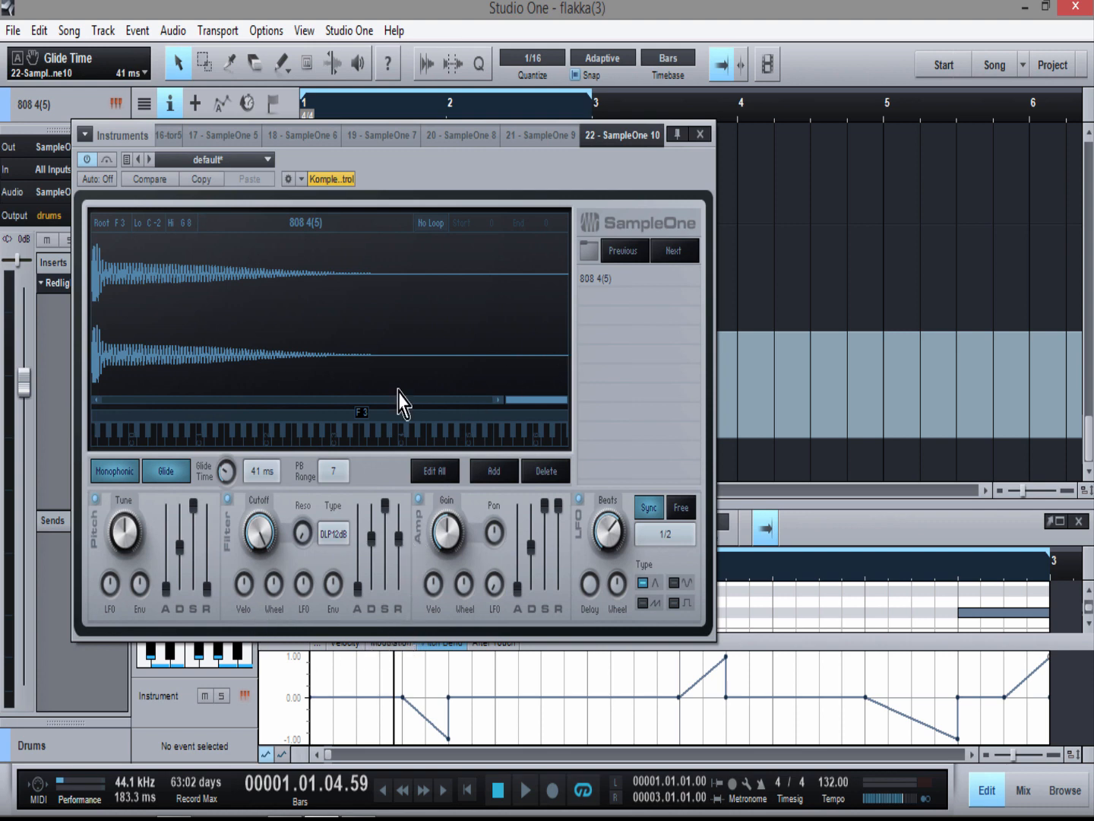
pyautogui.moveTo(406, 157); pyautogui.dragTo(411, 106)
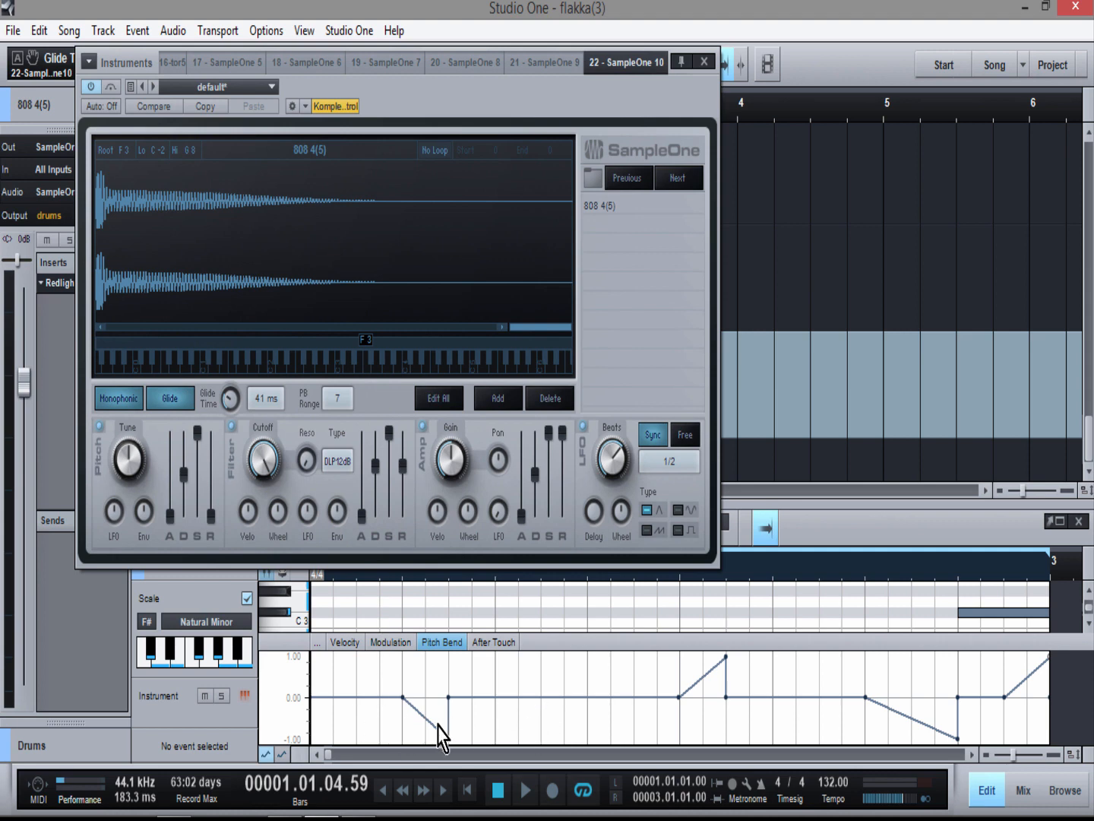
pyautogui.press('space')
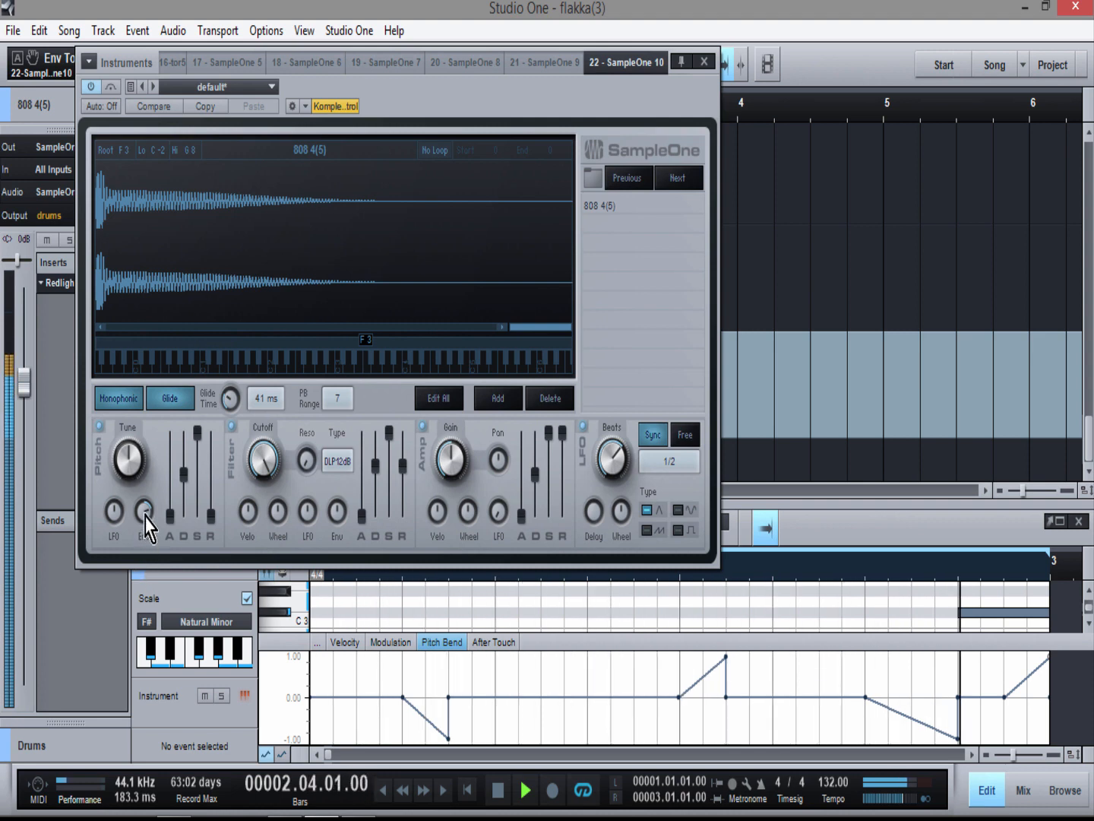
pyautogui.moveTo(144, 515)
pyautogui.mouseDown()
pyautogui.moveTo(147, 491)
pyautogui.moveTo(145, 516)
pyautogui.mouseUp()
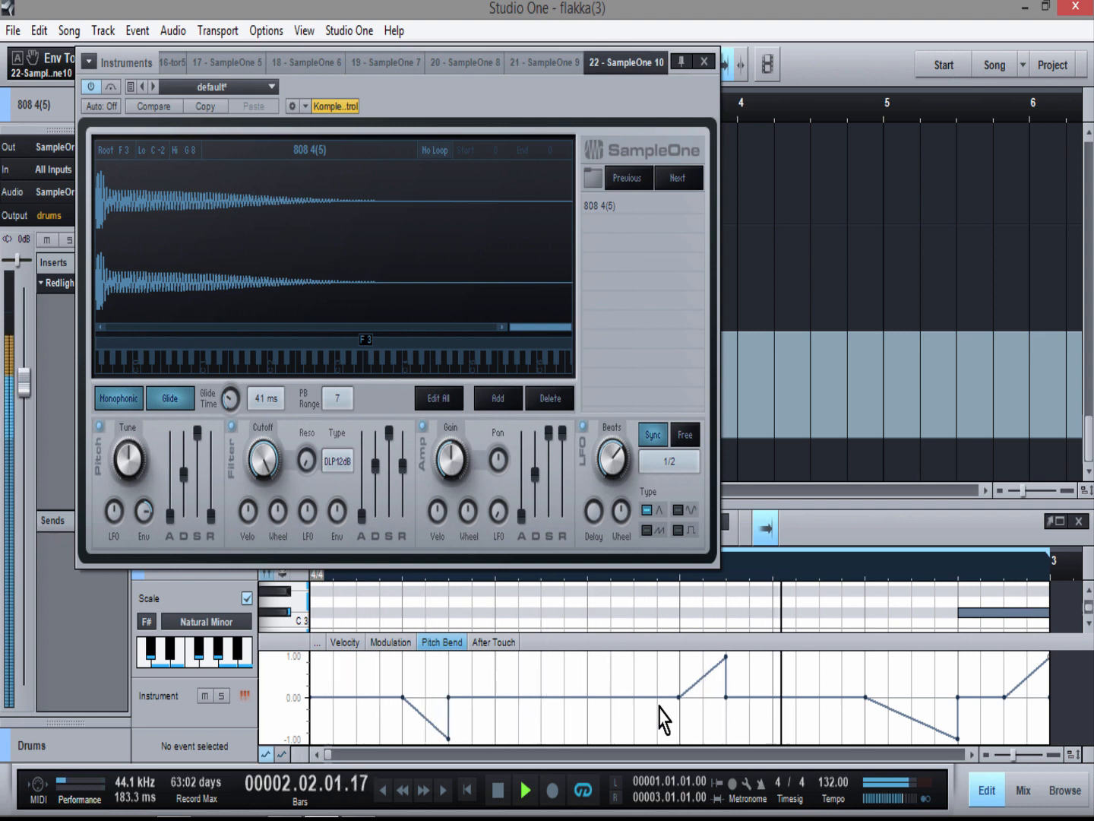
# Step: Lengthen the two upward bends to start at 1.04.01 and 2.04.01 during playback, then stop playback and close SampleOne
pyautogui.moveTo(679, 698); pyautogui.dragTo(588, 699)
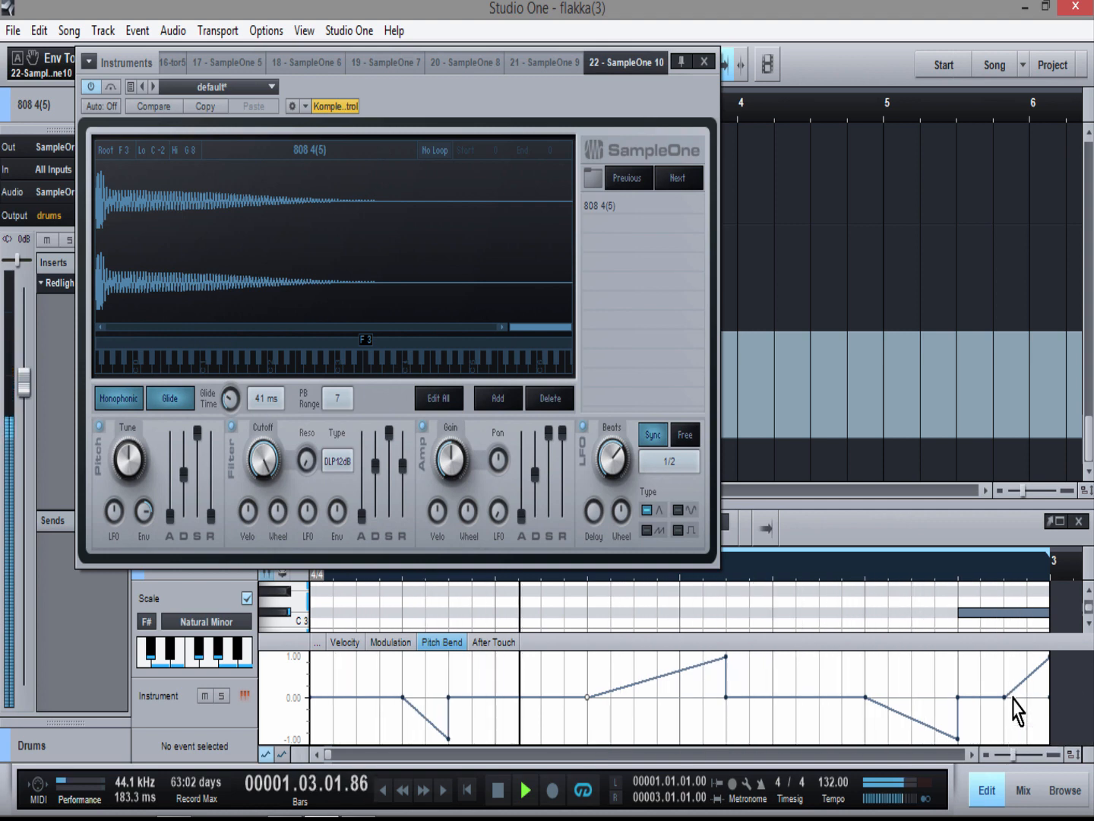
pyautogui.moveTo(1004, 706); pyautogui.dragTo(966, 709)
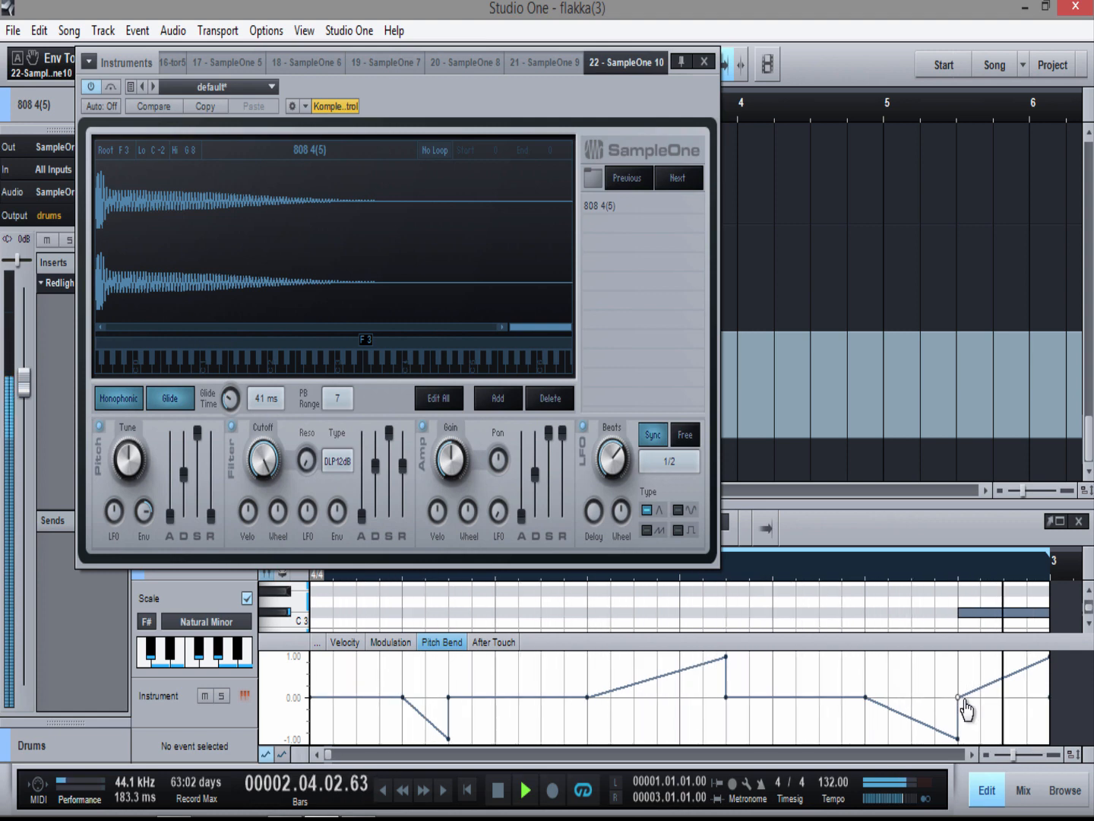
pyautogui.press('f')
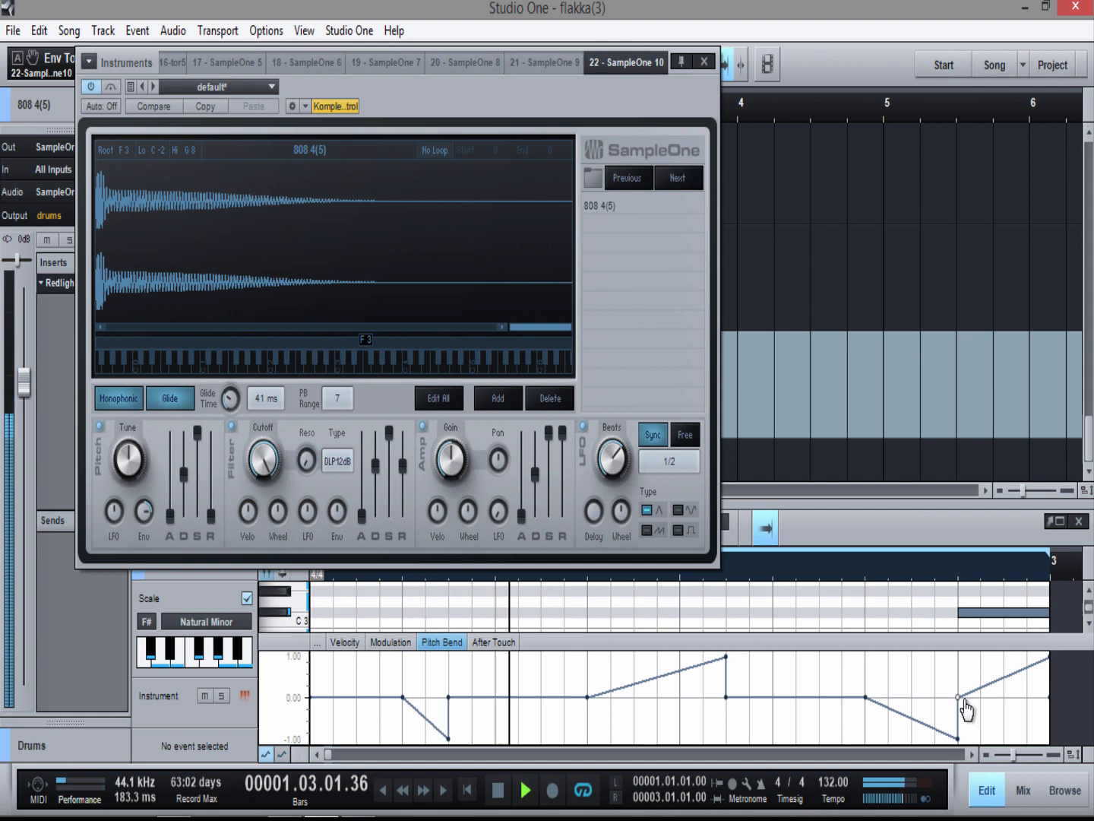
pyautogui.press('space')
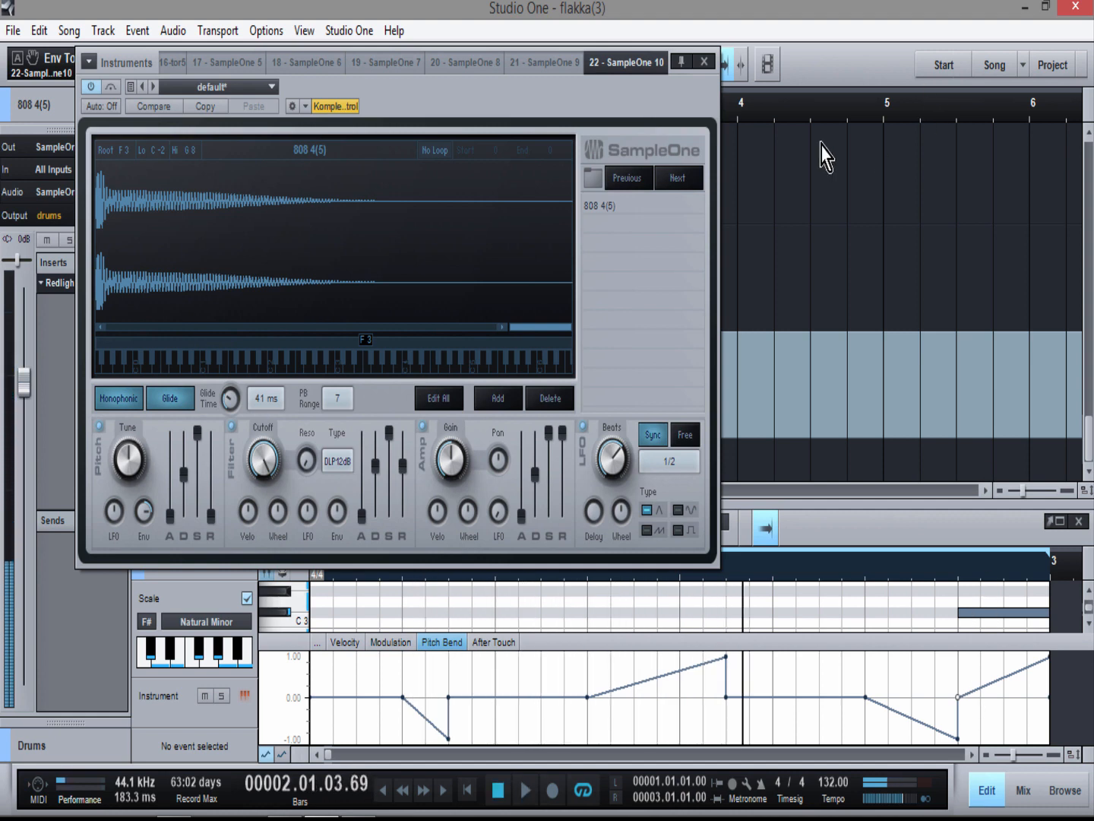
pyautogui.click(704, 62)
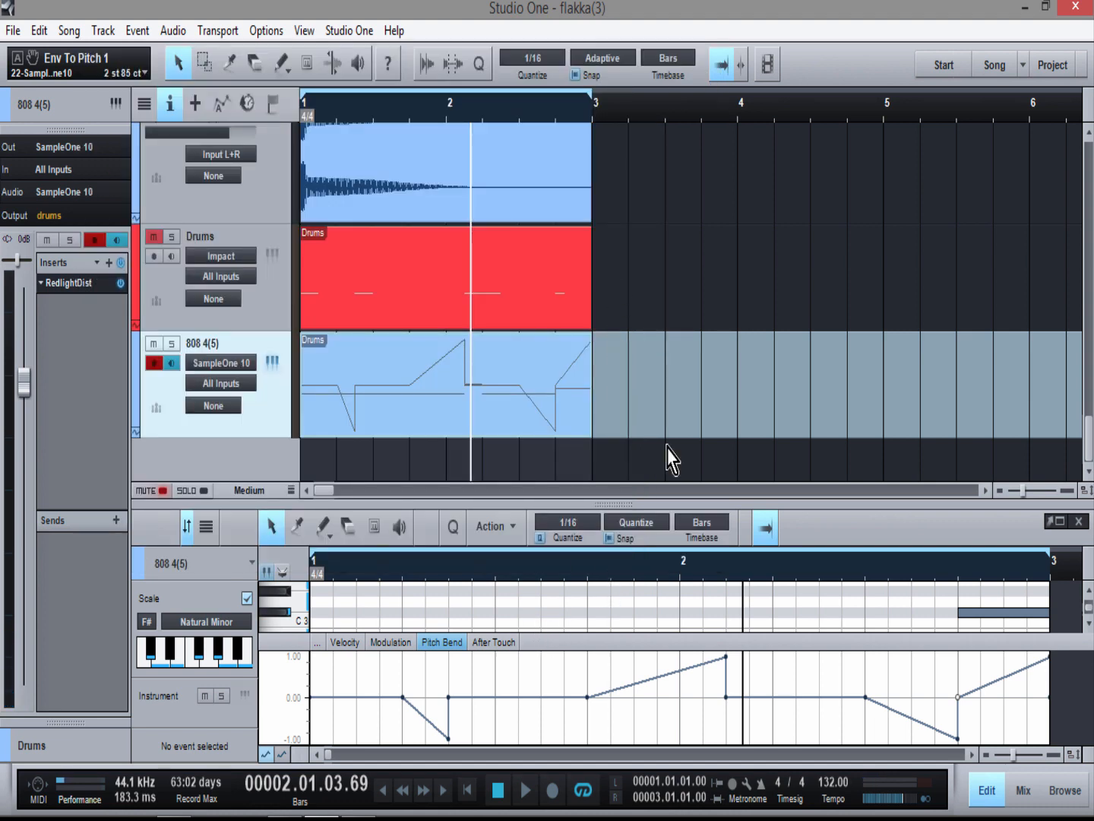
# Step: Raise the pitch bend peak just before the F#3 note to its maximum and shrink the note editor to show the tracks
pyautogui.moveTo(702, 494); pyautogui.dragTo(701, 298)
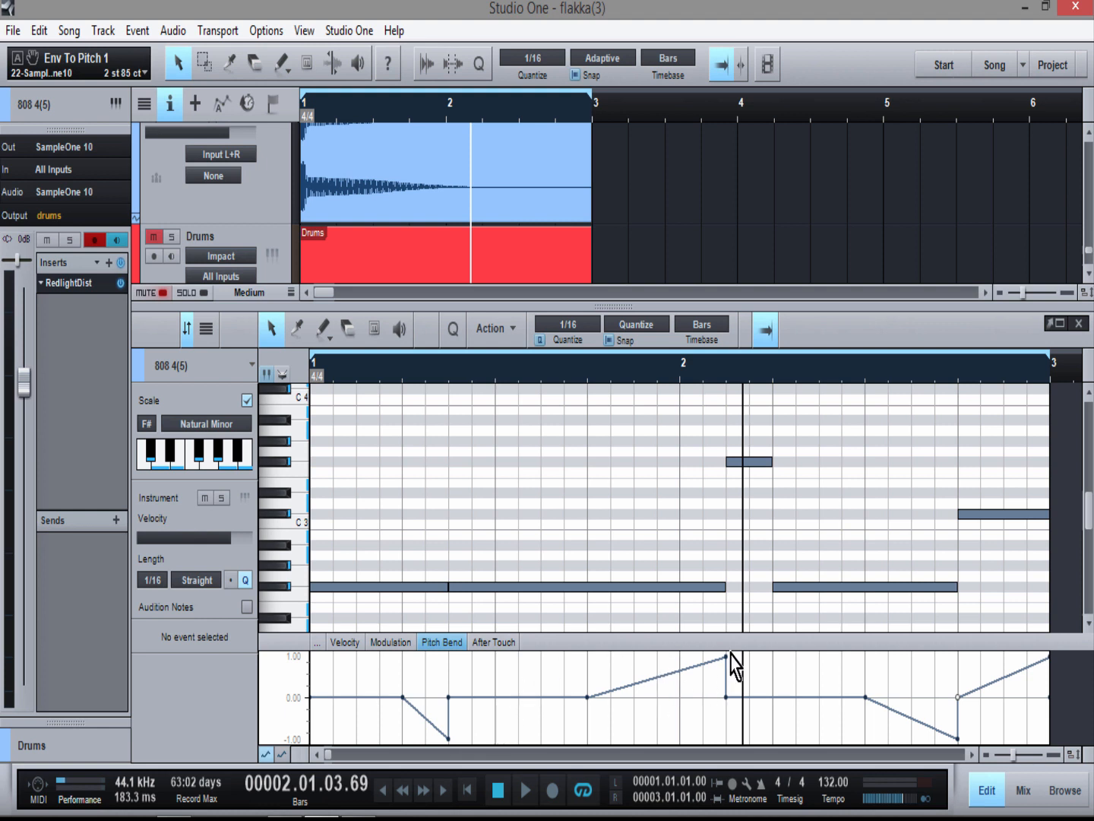
pyautogui.moveTo(727, 658); pyautogui.dragTo(731, 620)
pyautogui.moveTo(666, 304); pyautogui.dragTo(648, 599)
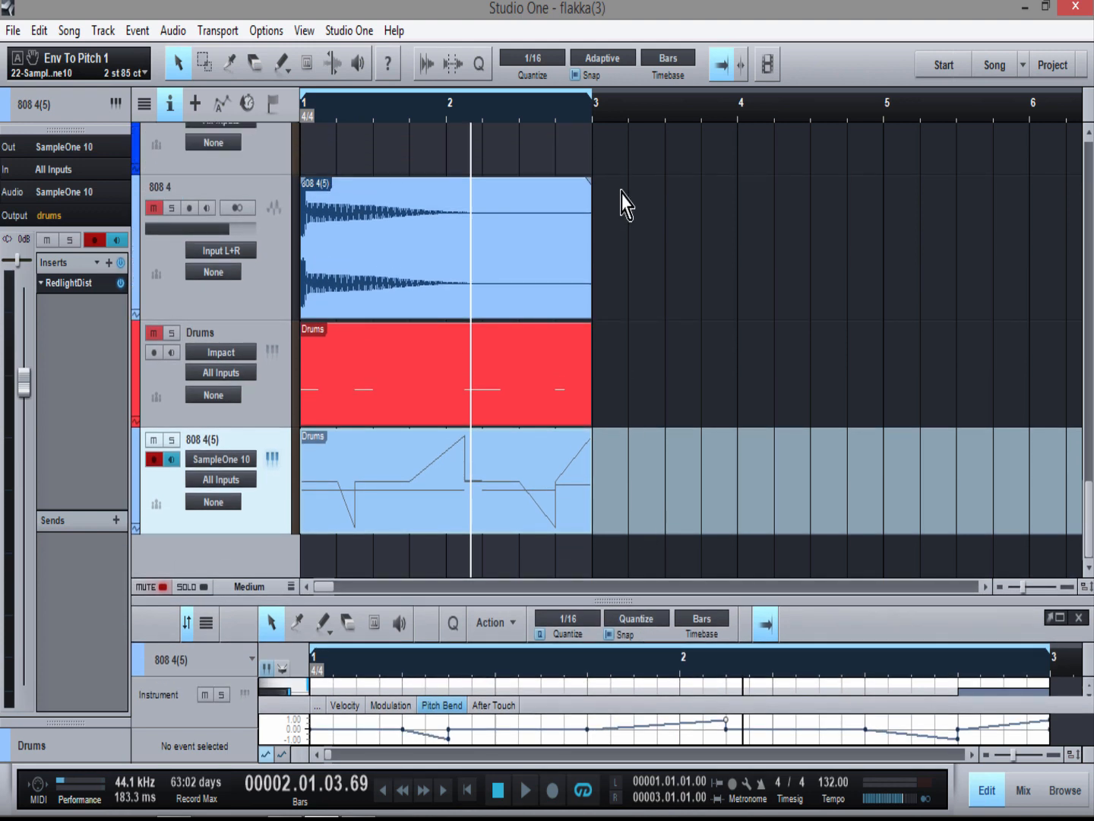